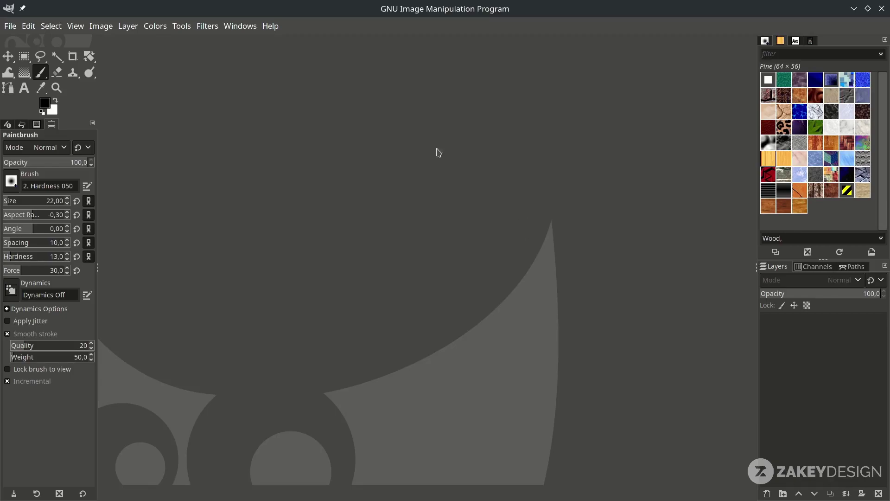
# Step: Create a new blank image of 1080 × 1350 px
pyautogui.click(11, 25)
pyautogui.click(28, 40)
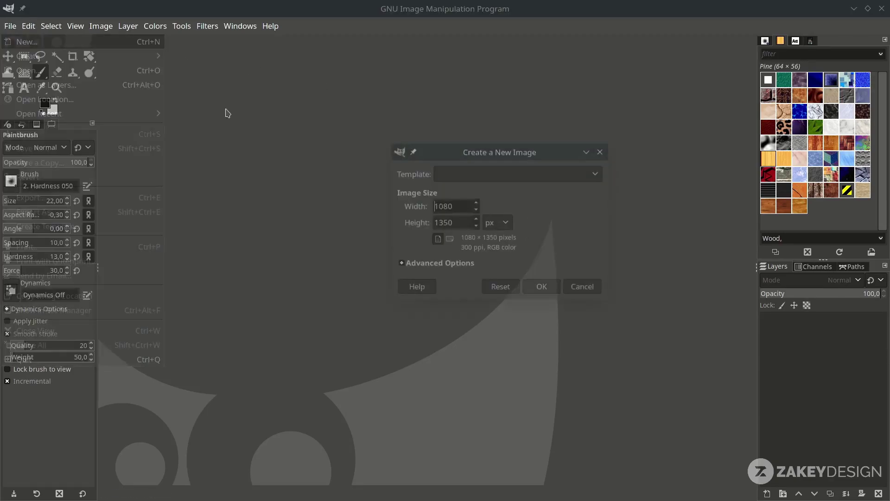
pyautogui.doubleClick(461, 206)
pyautogui.moveTo(466, 221); pyautogui.dragTo(439, 208)
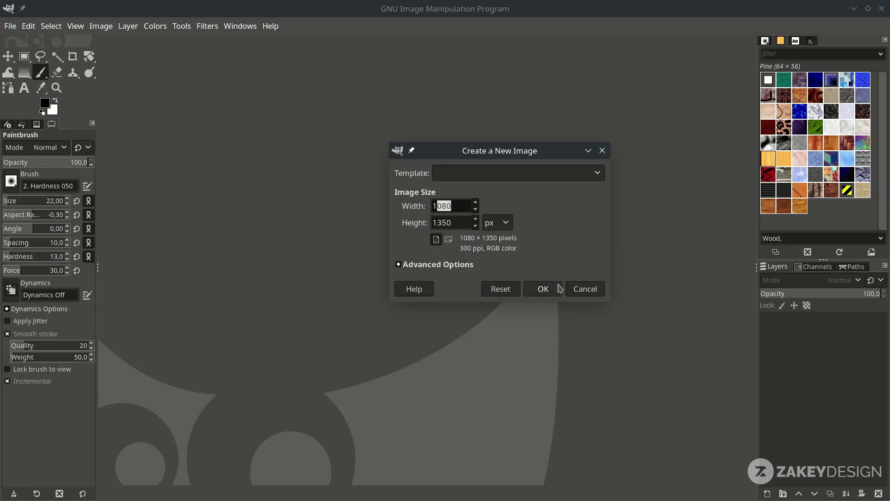
pyautogui.click(542, 288)
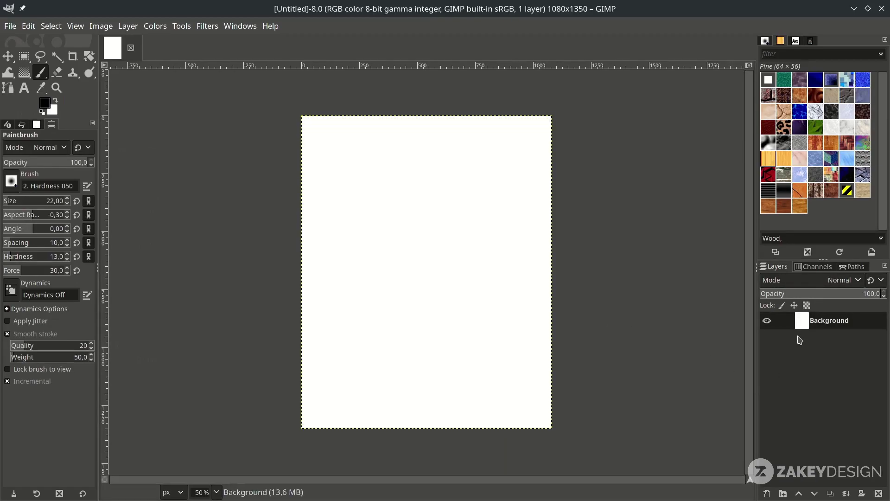
# Step: Open the file usa_today_13929077.xcf with the cut-out basketball player
pyautogui.press('m')
pyautogui.click(10, 26)
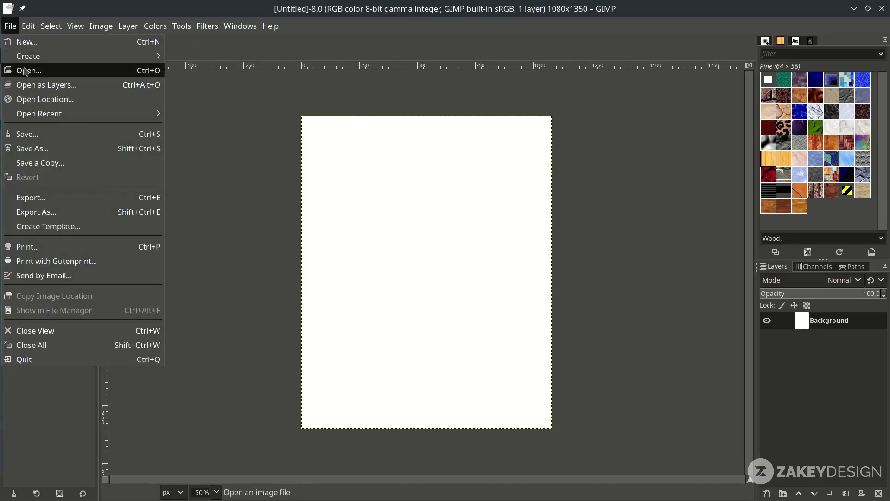
pyautogui.click(21, 70)
pyautogui.doubleClick(218, 110)
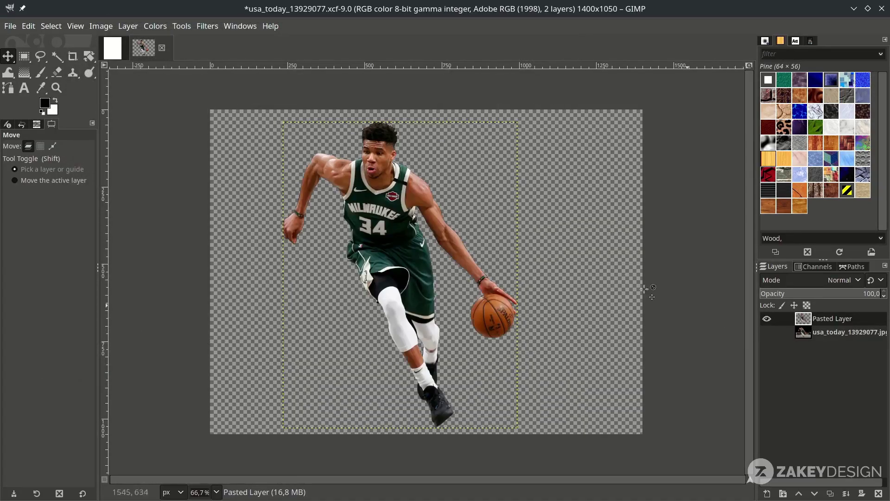
# Step: Compare the cut-out player with the original photo by showing and hiding the photo layer
pyautogui.click(767, 332)
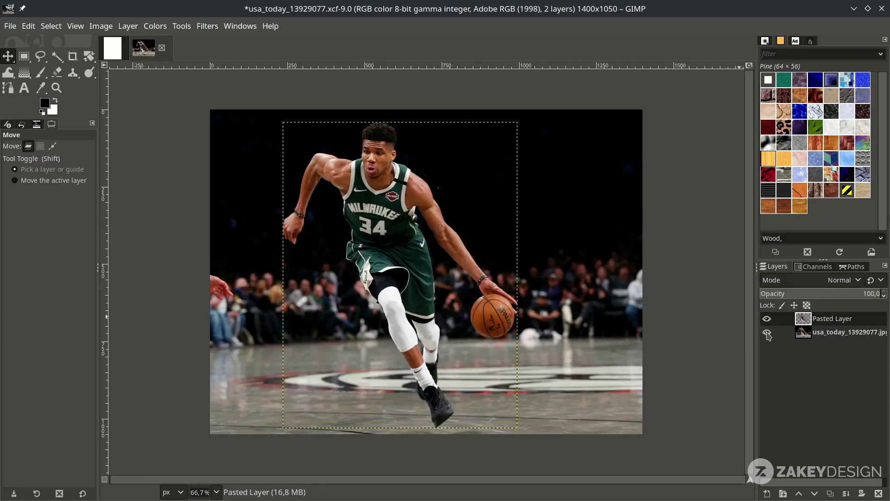
pyautogui.click(767, 333)
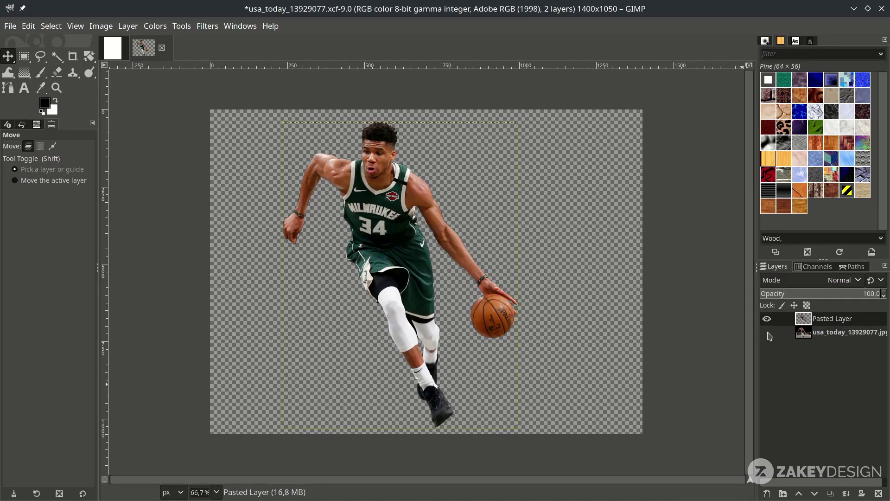
pyautogui.click(767, 331)
pyautogui.click(767, 332)
# Step: Copy the cut-out player layer into the new 1080 × 1350 px image and scale it to 534 × 695 px
pyautogui.moveTo(820, 323); pyautogui.dragTo(408, 301)
pyautogui.moveTo(419, 228); pyautogui.dragTo(420, 240)
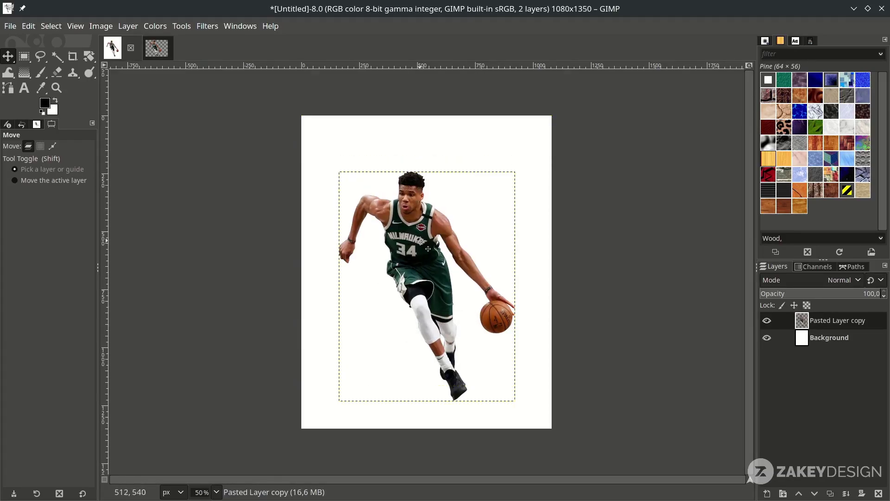
pyautogui.hotkey('shift', 's')
pyautogui.click(461, 302)
pyautogui.moveTo(516, 400); pyautogui.dragTo(484, 393)
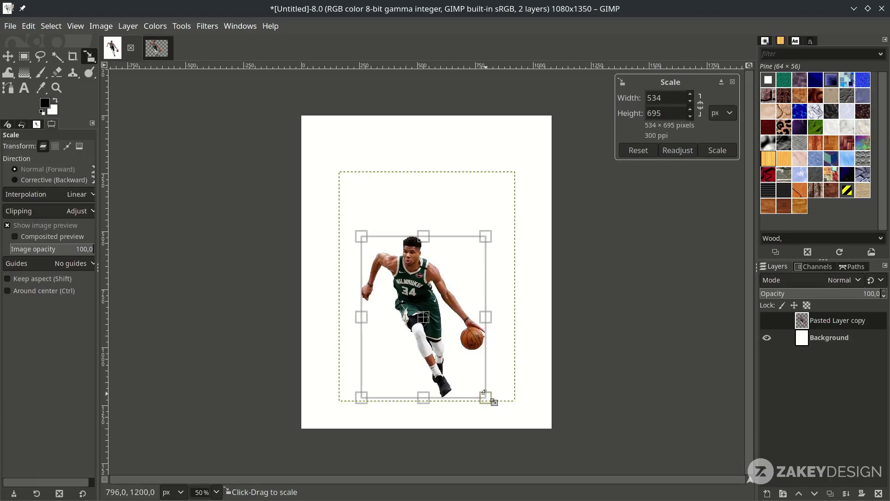
pyautogui.press('Return')
# Step: Start a path at the jersey's left shoulder strap in the image, following the armhole and continuing down outside the uniform
pyautogui.press('b')
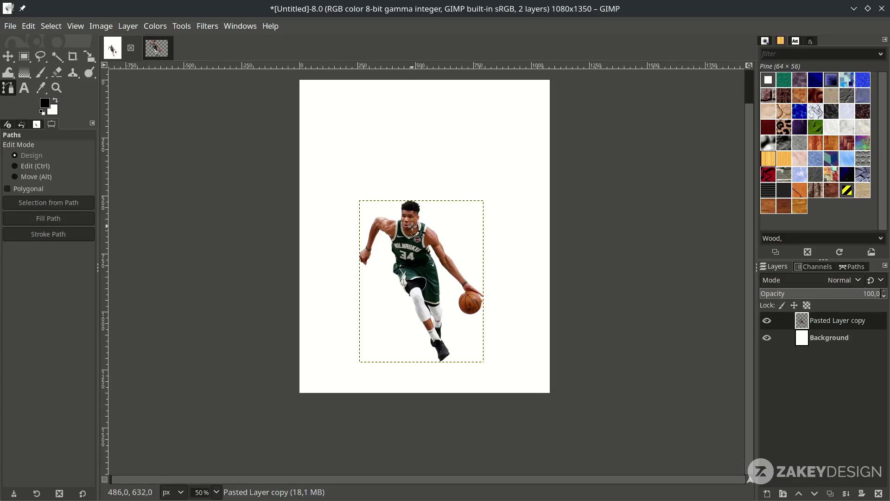
pyautogui.press('2')
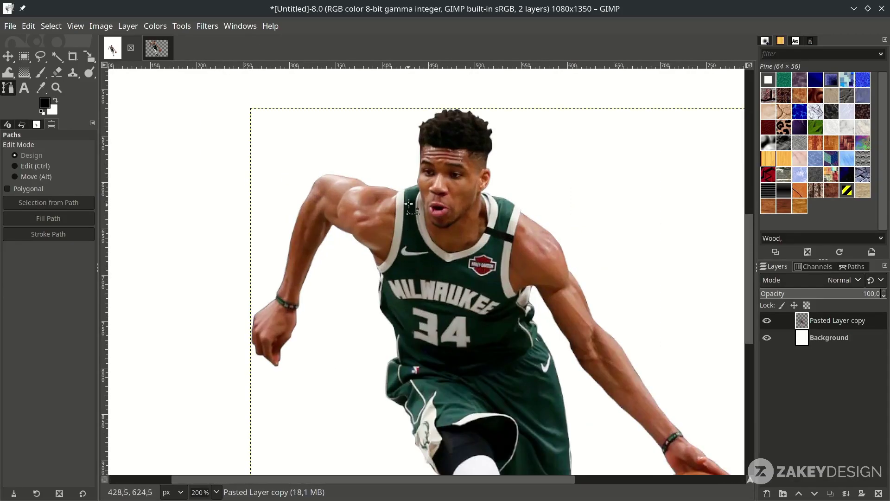
pyautogui.press('3')
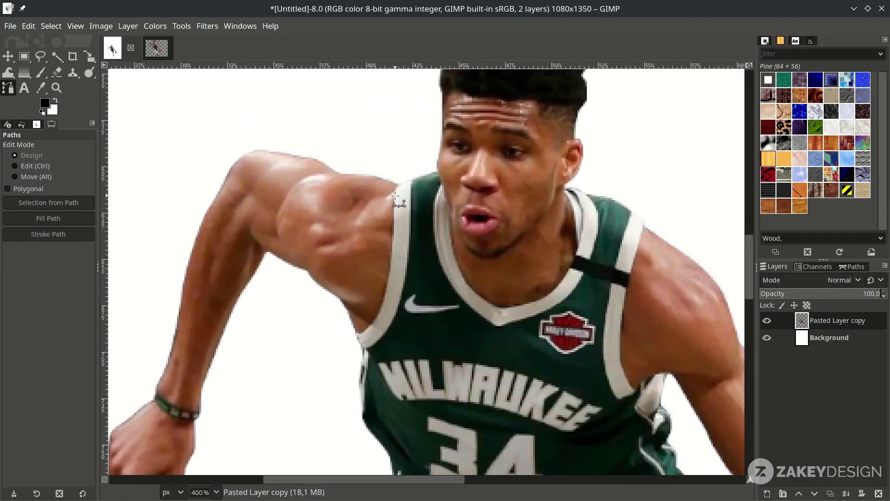
pyautogui.keyDown('ctrl'); pyautogui.scroll(1, 395, 195); pyautogui.keyUp('ctrl')
pyautogui.moveTo(401, 178); pyautogui.dragTo(395, 189)
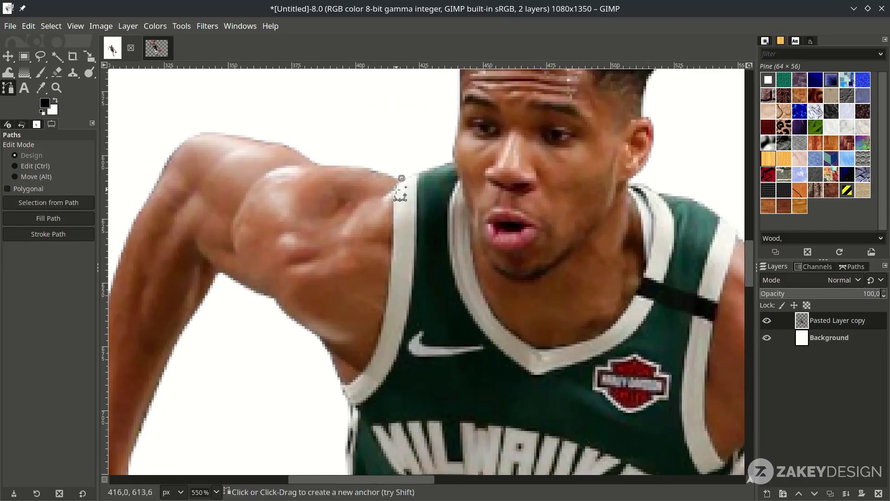
pyautogui.moveTo(389, 299); pyautogui.dragTo(383, 348)
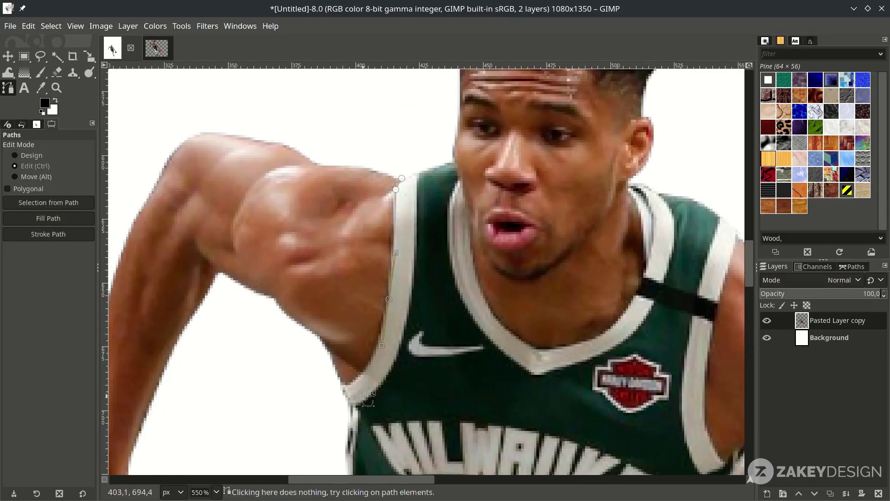
pyautogui.keyDown('ctrl'); pyautogui.scroll(1, 364, 397); pyautogui.keyUp('ctrl')
pyautogui.click(331, 281)
pyautogui.keyDown('ctrl'); pyautogui.scroll(-4, 331, 281); pyautogui.keyUp('ctrl')
pyautogui.click(298, 241)
pyautogui.click(324, 357)
# Step: Continue the path along the lower edges of both white leg sleeves, from the front leg to the rear leg
pyautogui.keyDown('ctrl'); pyautogui.scroll(1, 324, 357); pyautogui.keyUp('ctrl')
pyautogui.scroll(-5, 371, 324)
pyautogui.keyDown('ctrl'); pyautogui.scroll(3, 462, 302); pyautogui.keyUp('ctrl')
pyautogui.click(444, 271)
pyautogui.moveTo(469, 278); pyautogui.dragTo(481, 285)
pyautogui.click(508, 284)
pyautogui.moveTo(579, 246); pyautogui.dragTo(589, 238)
pyautogui.moveTo(621, 215); pyautogui.dragTo(632, 212)
pyautogui.hscroll(3, 632, 213)
pyautogui.click(514, 230)
pyautogui.hotkey('ctrl', 'z')
pyautogui.click(506, 222)
pyautogui.click(524, 231)
pyautogui.keyDown('ctrl'); pyautogui.scroll(-2, 517, 306); pyautogui.keyUp('ctrl')
pyautogui.keyDown('ctrl'); pyautogui.scroll(2, 556, 282); pyautogui.keyUp('ctrl')
pyautogui.moveTo(542, 291); pyautogui.dragTo(565, 287)
pyautogui.keyDown('ctrl'); pyautogui.scroll(-3, 567, 287); pyautogui.keyUp('ctrl')
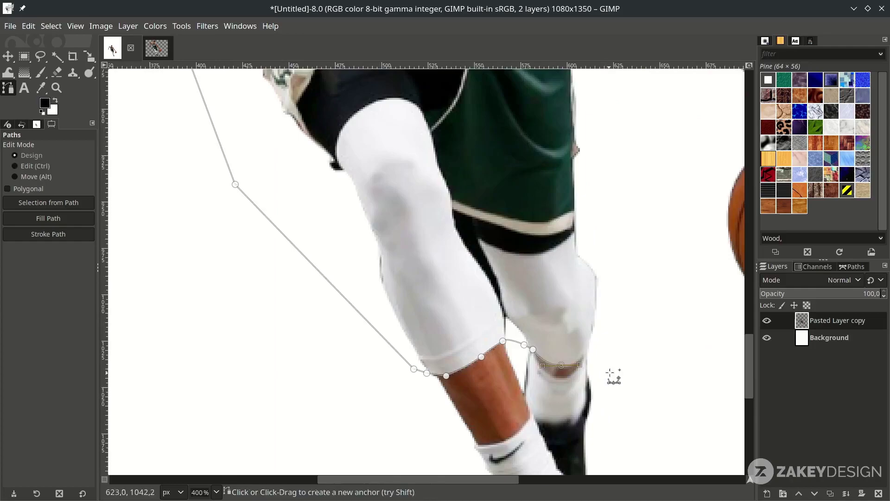
# Step: Bring the path back up outside the uniform's right side and along the armhole of the ball-side arm
pyautogui.keyDown('ctrl'); pyautogui.scroll(-2, 613, 375); pyautogui.keyUp('ctrl')
pyautogui.keyDown('ctrl'); pyautogui.scroll(2, 457, 381); pyautogui.keyUp('ctrl')
pyautogui.keyDown('ctrl'); pyautogui.scroll(2, 364, 211); pyautogui.keyUp('ctrl')
pyautogui.click(347, 225)
pyautogui.moveTo(320, 190); pyautogui.dragTo(310, 164)
pyautogui.scroll(7, 312, 165)
pyautogui.moveTo(314, 386); pyautogui.dragTo(324, 336)
pyautogui.moveTo(340, 264); pyautogui.dragTo(345, 240)
pyautogui.hotkey('ctrl', 'z')
pyautogui.moveTo(365, 180); pyautogui.dragTo(371, 158)
pyautogui.keyDown('ctrl'); pyautogui.scroll(-2, 682, 167); pyautogui.keyUp('ctrl')
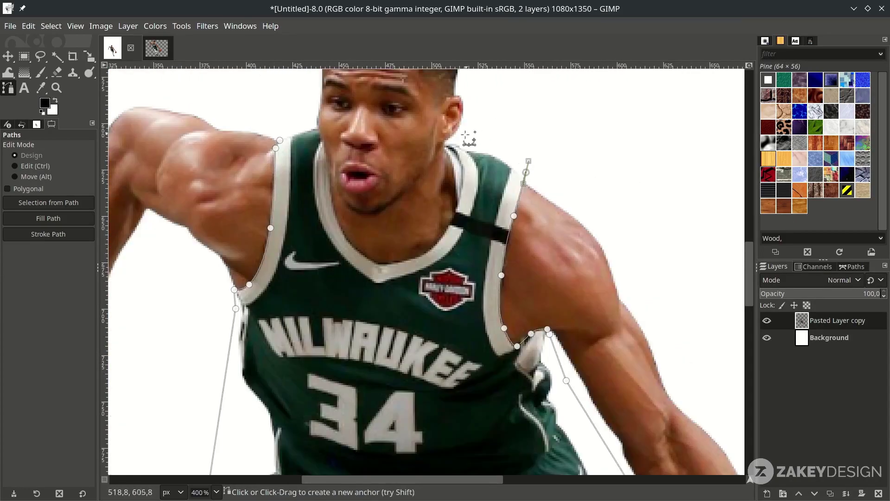
# Step: Carry the path over the ball-side shoulder strap and down the first part of the neckline
pyautogui.click(464, 137)
pyautogui.keyDown('ctrl'); pyautogui.scroll(3, 447, 149); pyautogui.keyUp('ctrl')
pyautogui.click(441, 152)
pyautogui.moveTo(467, 229); pyautogui.dragTo(468, 278)
pyautogui.moveTo(440, 383); pyautogui.dragTo(408, 425)
pyautogui.scroll(-2, 404, 420)
pyautogui.keyDown('ctrl'); pyautogui.scroll(1, 343, 358); pyautogui.keyUp('ctrl')
pyautogui.hscroll(-3, 343, 358)
pyautogui.moveTo(395, 384); pyautogui.dragTo(304, 364)
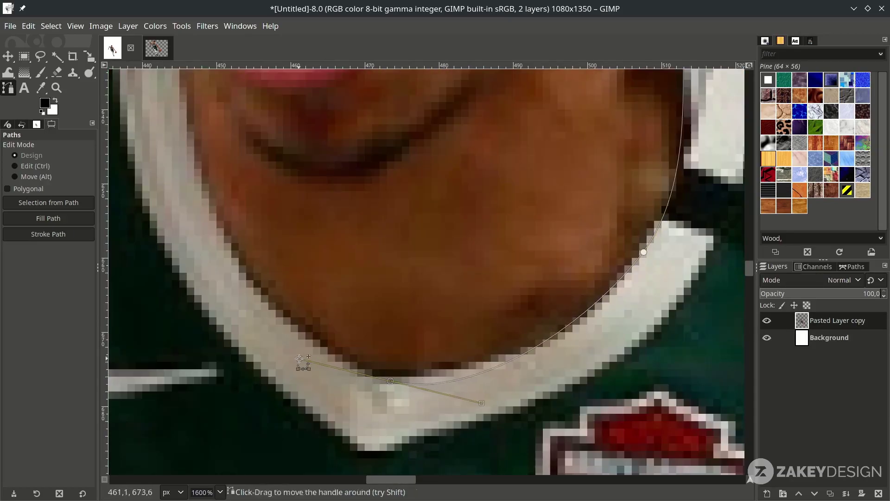
pyautogui.hotkey('ctrl', 'z')
pyautogui.hotkey('ctrl', 'z')
# Step: Trace the path around the bottom of the jersey's neckline and up its opposite side to the jaw
pyautogui.hscroll(3, 406, 333)
pyautogui.keyDown('ctrl'); pyautogui.scroll(-1, 406, 333); pyautogui.keyUp('ctrl')
pyautogui.moveTo(451, 280); pyautogui.dragTo(410, 332)
pyautogui.moveTo(285, 367); pyautogui.dragTo(208, 371)
pyautogui.hscroll(-1, 208, 371)
pyautogui.hotkey('ctrl', 'z')
pyautogui.moveTo(489, 360); pyautogui.dragTo(442, 370)
pyautogui.moveTo(405, 352); pyautogui.dragTo(374, 329)
pyautogui.moveTo(314, 246); pyautogui.dragTo(306, 223)
pyautogui.scroll(2, 306, 224)
pyautogui.moveTo(293, 319); pyautogui.dragTo(293, 306)
pyautogui.moveTo(262, 182); pyautogui.dragTo(258, 170)
# Step: Take the path around the remaining shoulder strap and close it at the starting anchor
pyautogui.click(217, 160)
pyautogui.click(196, 186)
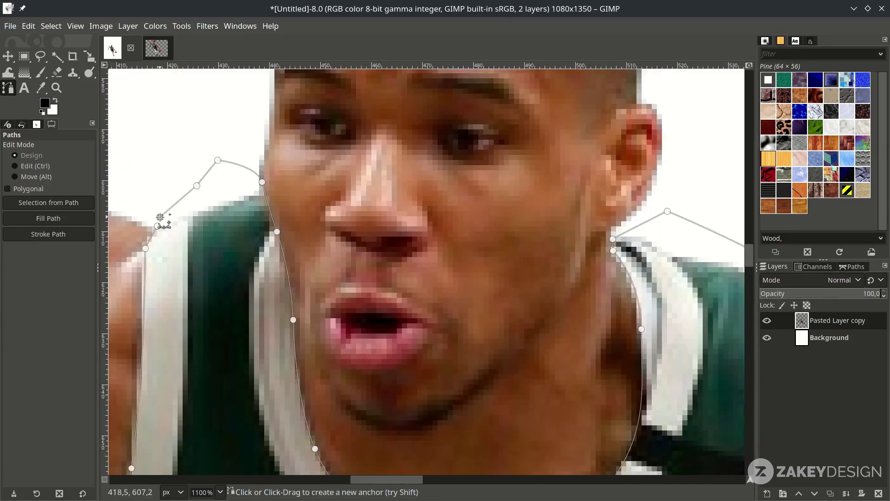
pyautogui.click(160, 216)
pyautogui.hscroll(-1, 159, 217)
pyautogui.keyDown('ctrl'); pyautogui.scroll(2, 317, 206); pyautogui.keyUp('ctrl')
pyautogui.press('ctrl')
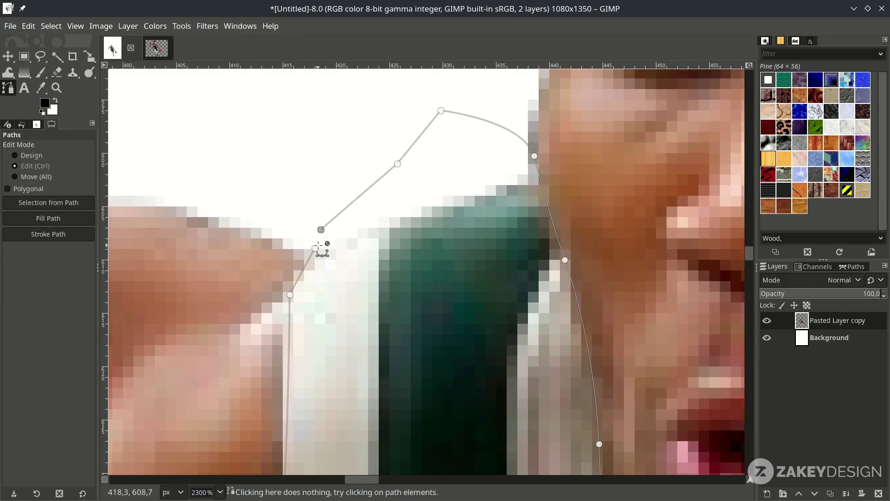
pyautogui.keyDown('ctrl'); pyautogui.click(315, 248); pyautogui.keyUp('ctrl')
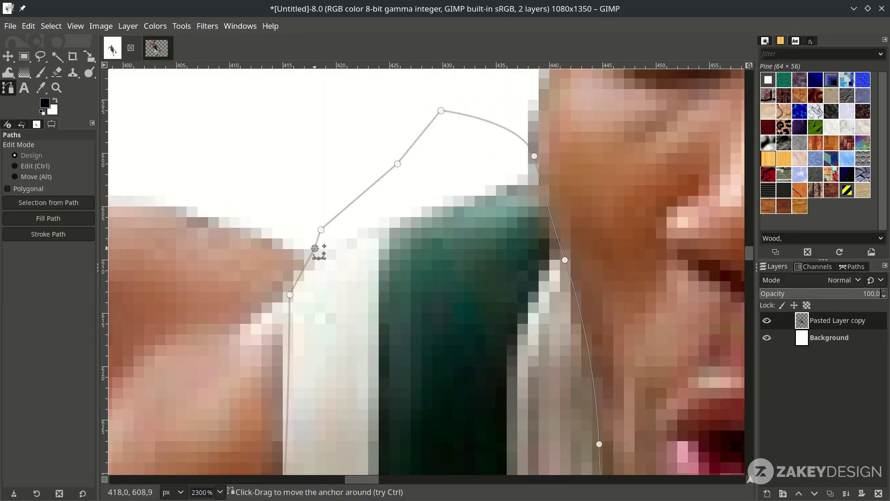
# Step: Turn the uniform path into a selection, copy that area of the player, and paste it as a new layer
pyautogui.keyDown('ctrl'); pyautogui.scroll(-9, 315, 249); pyautogui.keyUp('ctrl')
pyautogui.keyDown('ctrl'); pyautogui.scroll(3, 281, 224); pyautogui.keyUp('ctrl')
pyautogui.keyDown('ctrl'); pyautogui.scroll(-3, 280, 223); pyautogui.keyUp('ctrl')
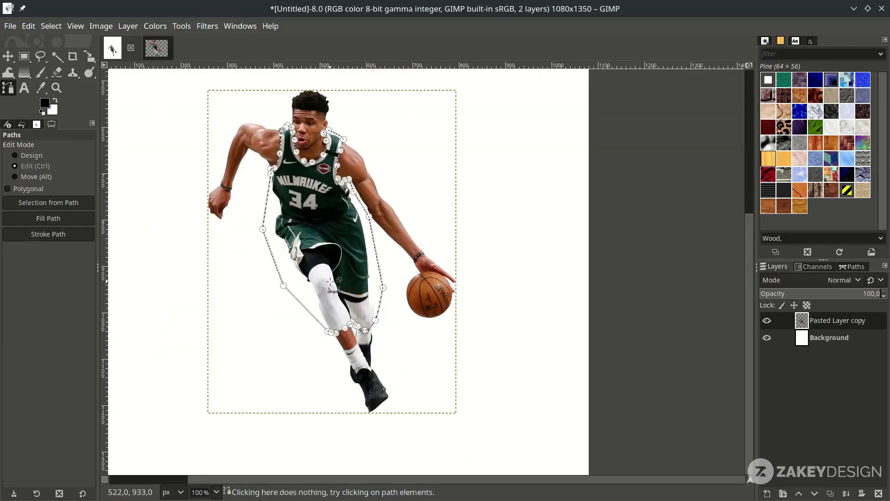
pyautogui.hotkey('ctrl', 'c')
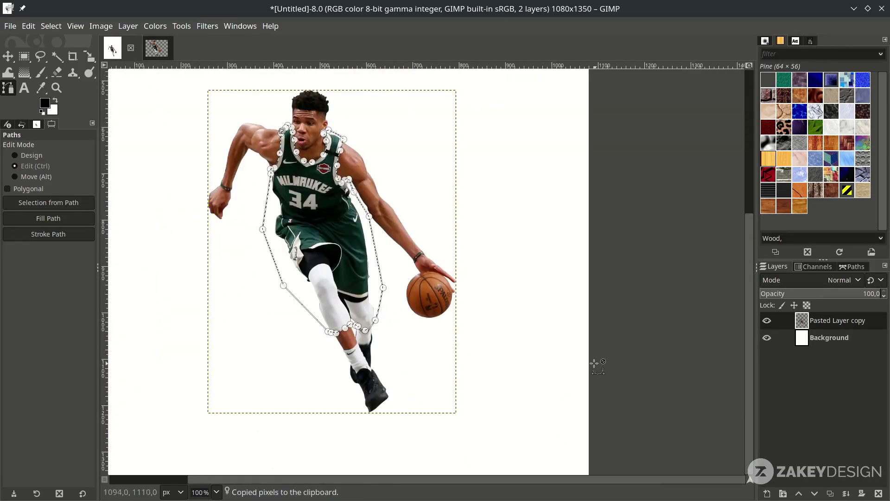
pyautogui.hotkey('ctrl', 'v')
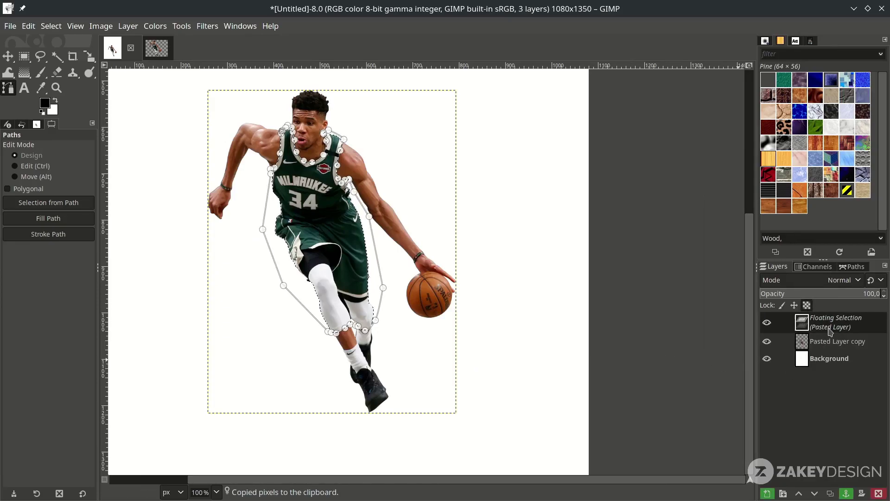
pyautogui.click(767, 493)
pyautogui.press('m')
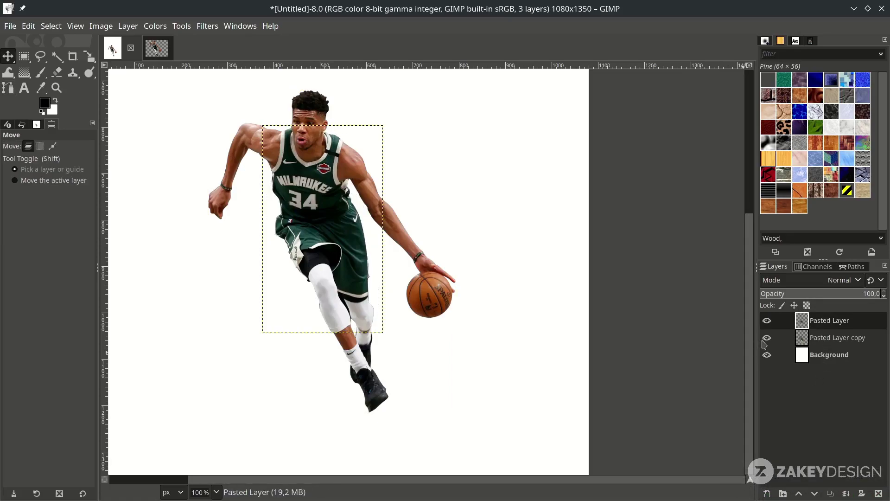
# Step: Hide the full player layer to check the uniform cut-out, and make that player layer active and visible again
pyautogui.click(767, 338)
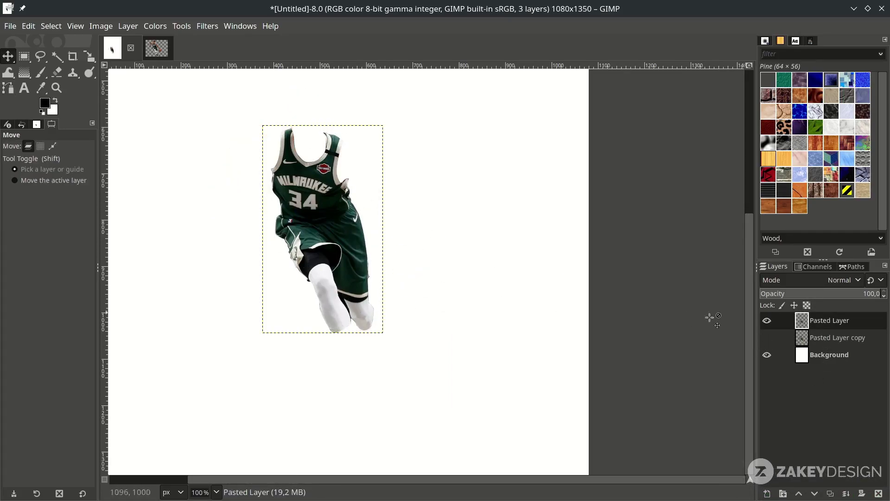
pyautogui.press('pagedown')
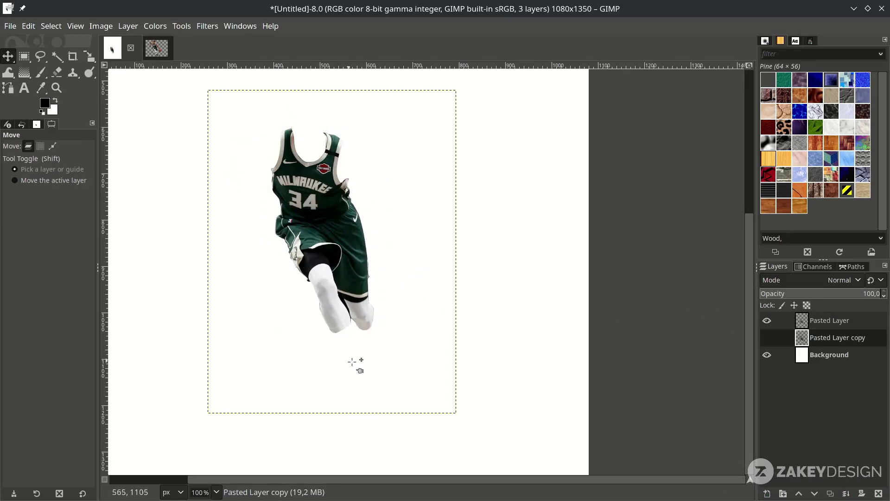
pyautogui.click(767, 338)
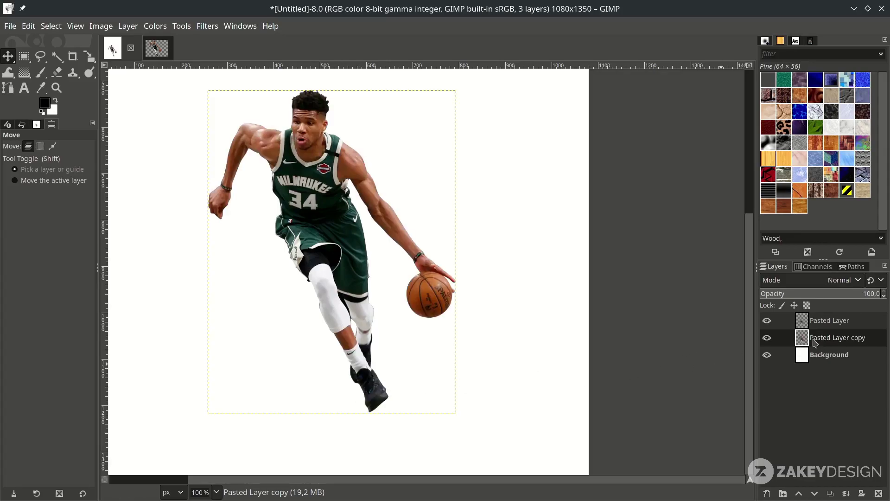
# Step: Start a new path on the full player layer along the top edge of the front leg's sock
pyautogui.scroll(3, 279, 367)
pyautogui.press('b')
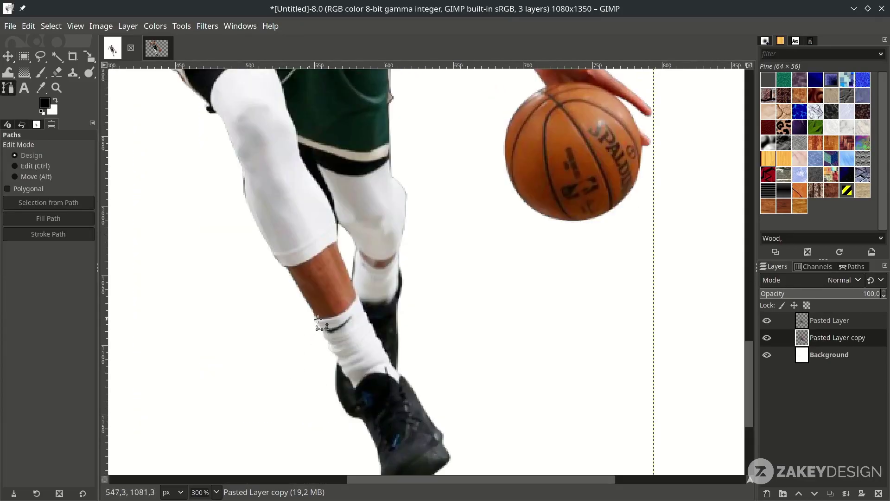
pyautogui.scroll(4, 315, 325)
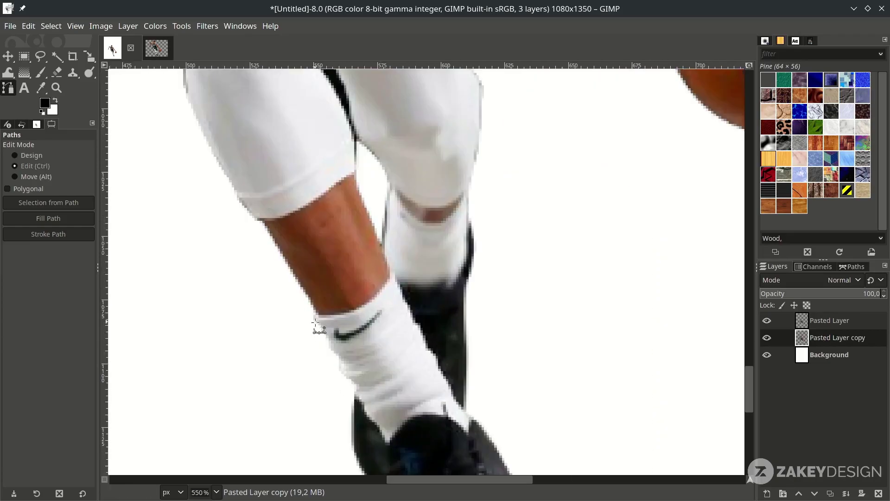
pyautogui.click(309, 308)
pyautogui.click(398, 302)
pyautogui.moveTo(465, 227); pyautogui.dragTo(462, 210)
pyautogui.click(447, 167)
# Step: Continue the path across the top edge of the rear leg's sock and out past the leg
pyautogui.scroll(5, 446, 186)
pyautogui.click(454, 258)
pyautogui.click(469, 265)
pyautogui.moveTo(531, 333); pyautogui.dragTo(543, 334)
pyautogui.moveTo(613, 280)
pyautogui.mouseDown()
pyautogui.moveTo(629, 250)
pyautogui.moveTo(639, 304)
pyautogui.mouseUp()
# Step: Run the path loosely around both shoes and close it at the front sock's starting anchor
pyautogui.scroll(-2, 649, 371)
pyautogui.keyDown('ctrl'); pyautogui.scroll(-3, 473, 252); pyautogui.keyUp('ctrl')
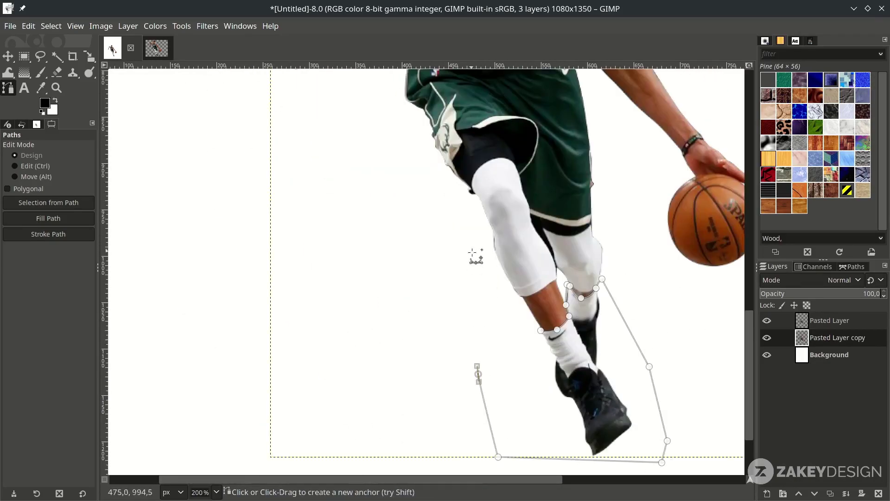
pyautogui.keyDown('ctrl'); pyautogui.scroll(5, 548, 302); pyautogui.keyUp('ctrl')
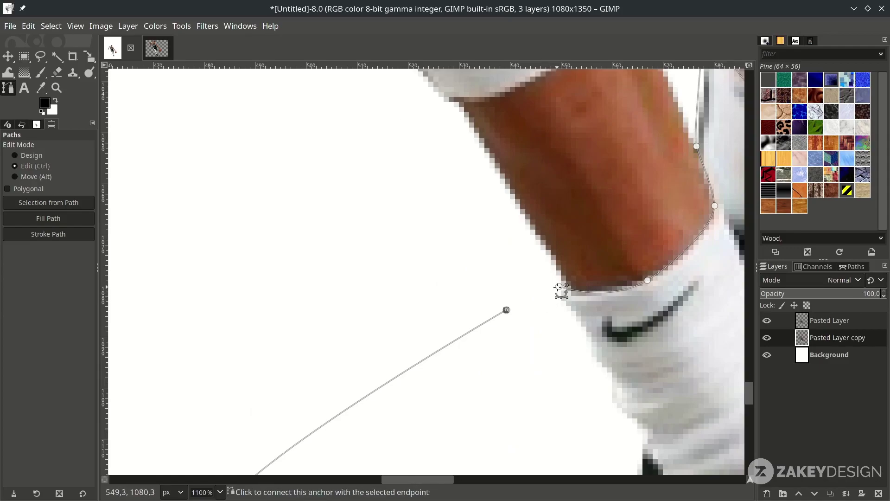
pyautogui.click(559, 288)
pyautogui.keyDown('ctrl'); pyautogui.scroll(-2, 521, 318); pyautogui.keyUp('ctrl')
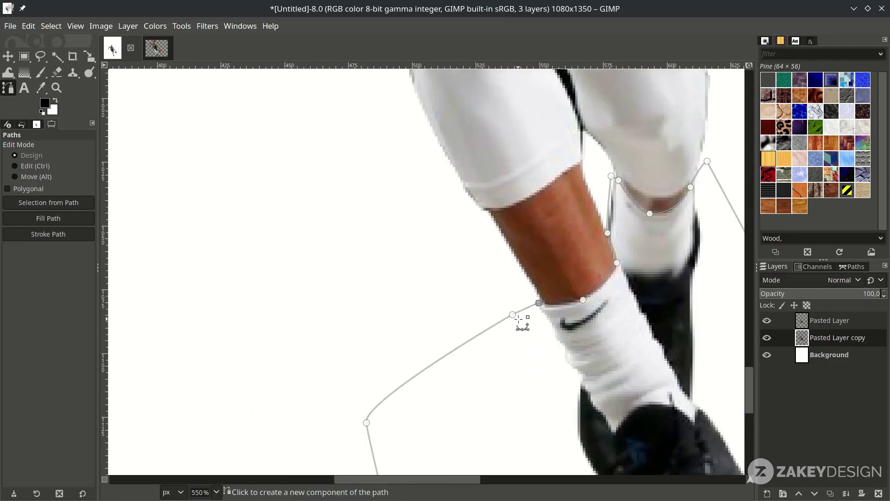
# Step: Turn the footwear path into a selection, copy the socks and shoes, and paste them as a new layer
pyautogui.keyDown('ctrl'); pyautogui.scroll(-3, 520, 319); pyautogui.keyUp('ctrl')
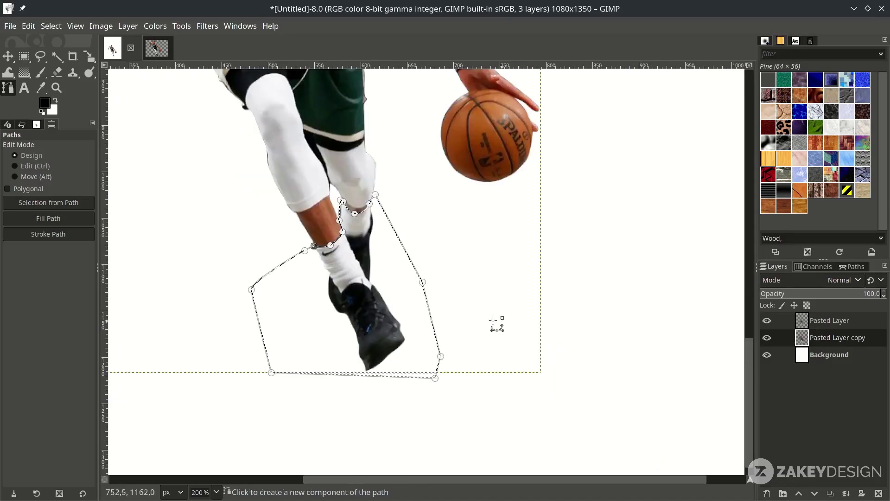
pyautogui.hotkey('ctrl', 'c')
pyautogui.hotkey('ctrl', 'v')
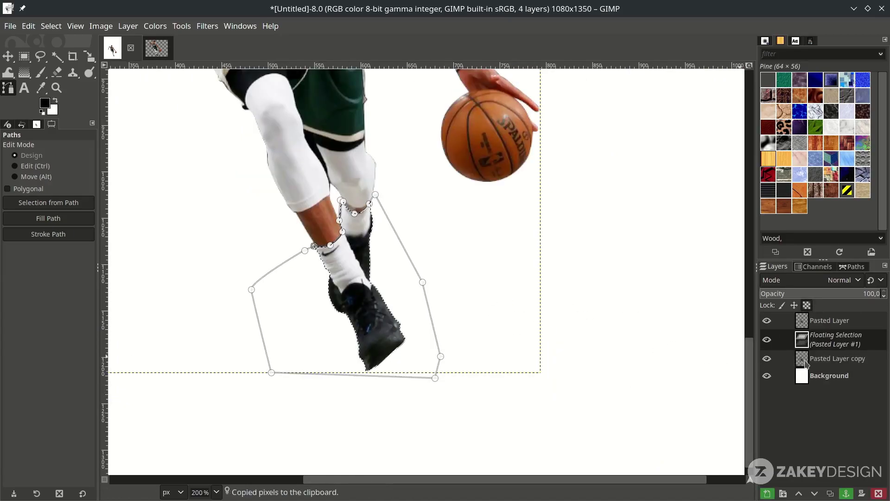
pyautogui.click(767, 493)
pyautogui.press('1')
pyautogui.press('m')
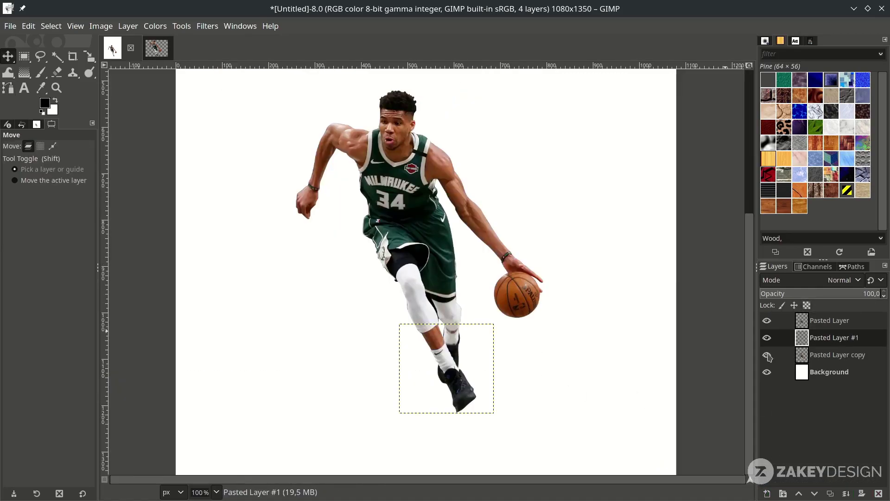
# Step: Hide the full player layer and merge the uniform layer down into the socks and shoes layer
pyautogui.click(767, 357)
pyautogui.click(768, 340)
pyautogui.click(767, 340)
pyautogui.click(767, 339)
pyautogui.click(767, 337)
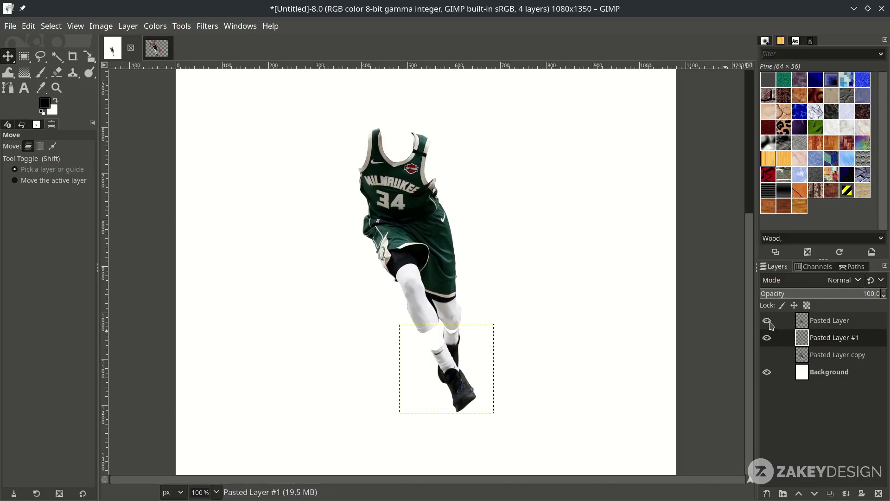
pyautogui.click(767, 322)
pyautogui.click(835, 323)
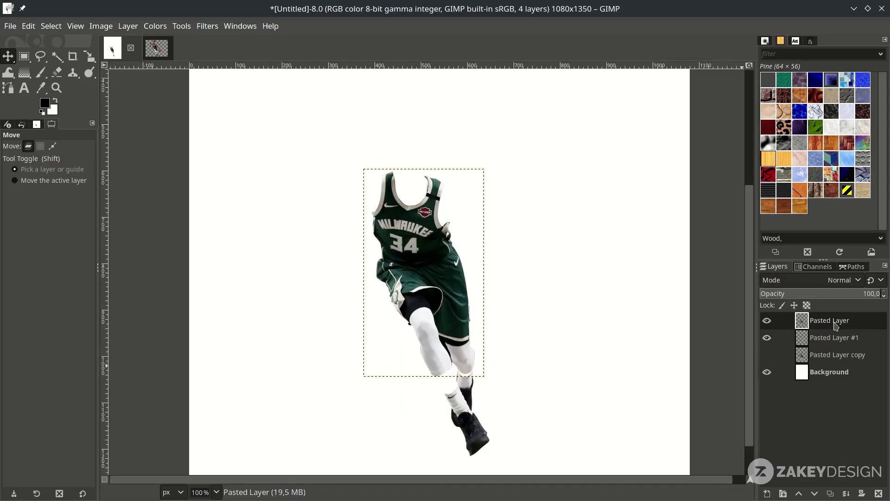
pyautogui.rightClick(833, 323)
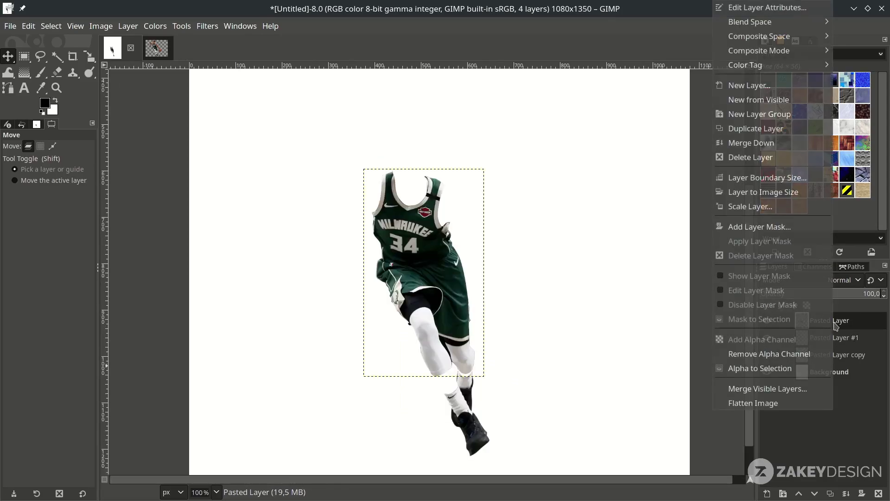
pyautogui.click(795, 151)
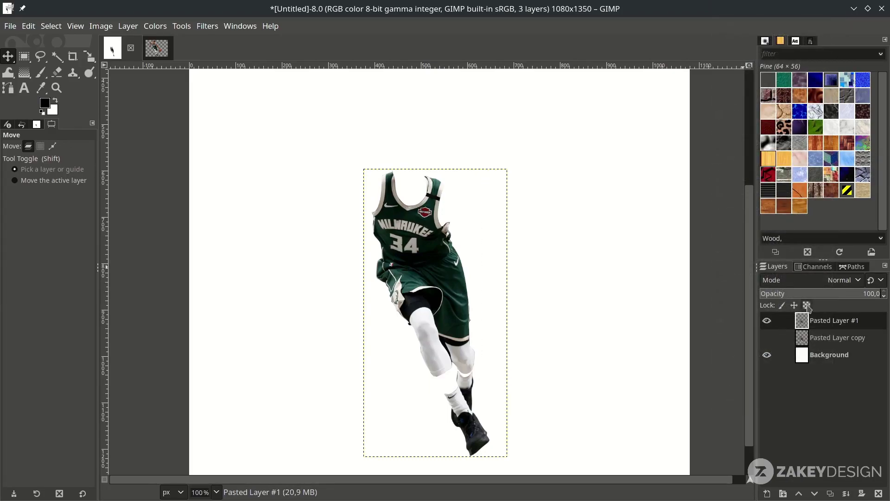
# Step: Check the extent of the merged uniform layer by toggling its visibility, and show the full player layer again
pyautogui.click(768, 322)
pyautogui.click(768, 322)
pyautogui.click(768, 322)
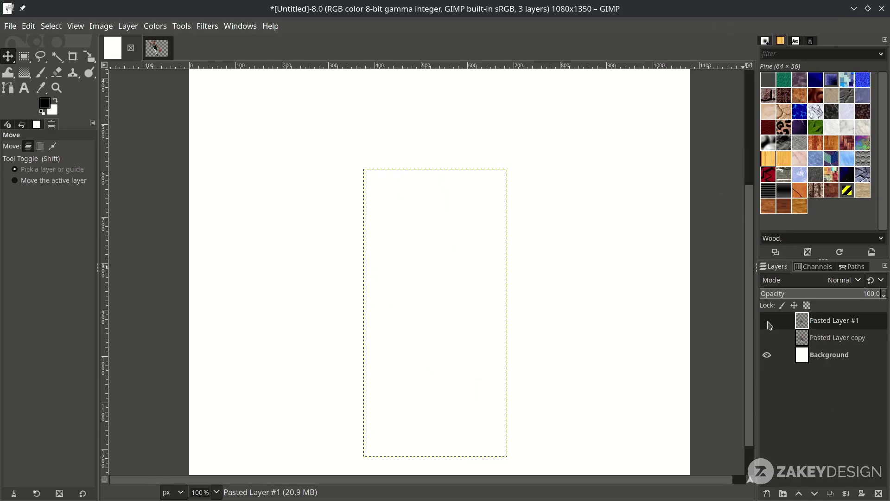
pyautogui.click(768, 321)
pyautogui.click(768, 337)
pyautogui.click(830, 338)
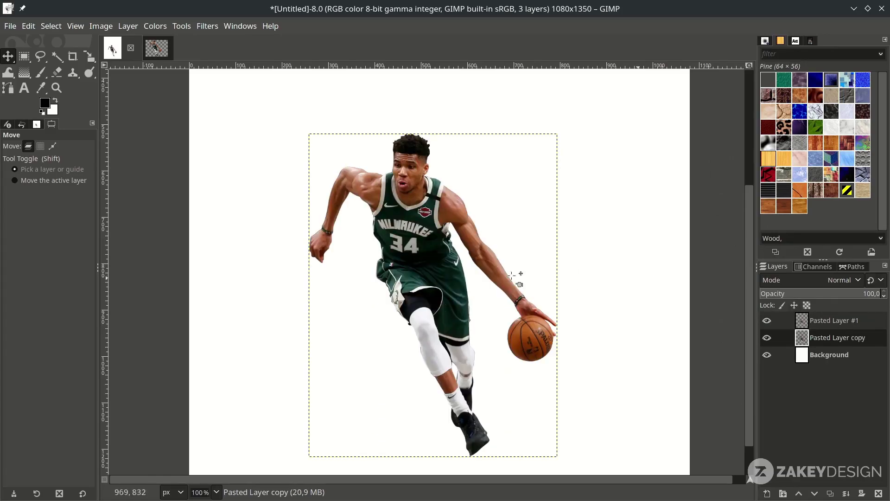
# Step: Rename the merged uniform layer "jersey" and the full player layer "body"
pyautogui.doubleClick(846, 321)
pyautogui.write('jersey')
pyautogui.press('Return')
pyautogui.doubleClick(838, 337)
pyautogui.write('body')
pyautogui.press('Return')
# Step: Create a layer group above the jersey layer and name it "pic1"
pyautogui.click(840, 327)
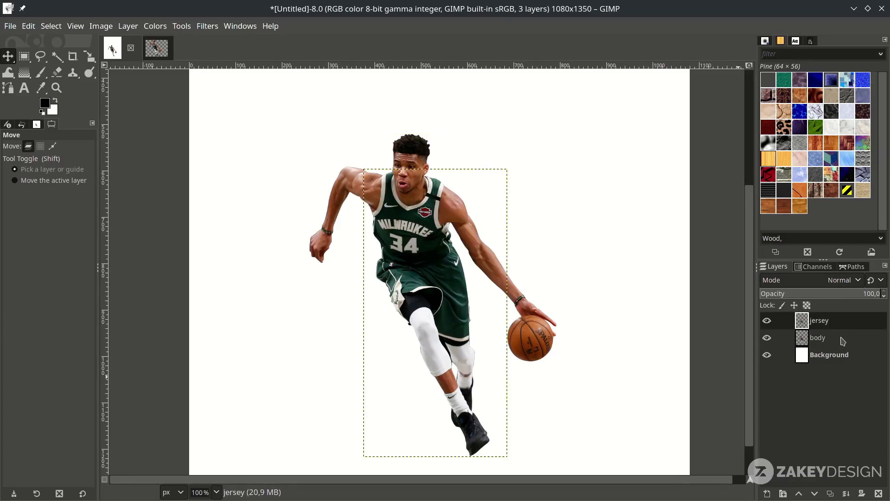
pyautogui.click(783, 494)
pyautogui.doubleClick(829, 321)
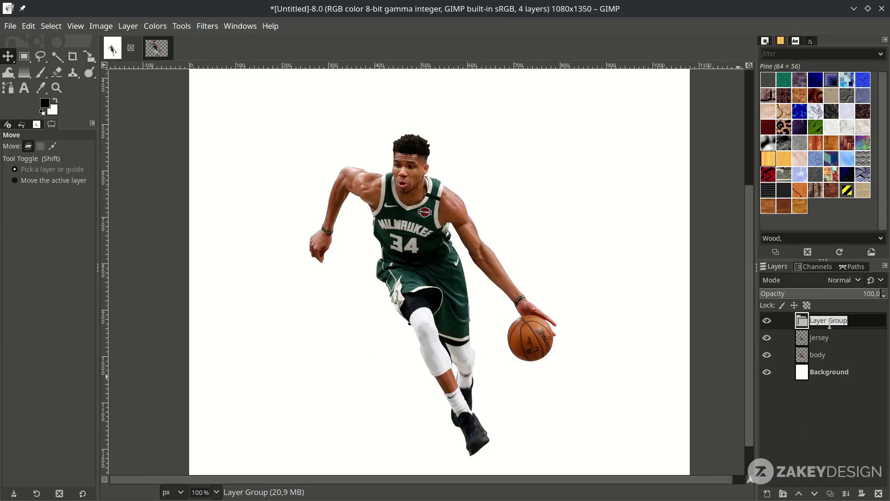
pyautogui.write('pic1')
pyautogui.press('Return')
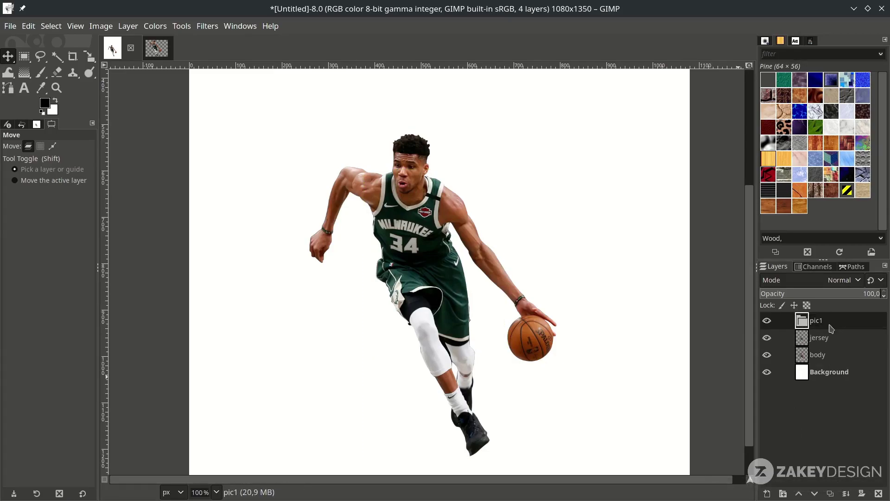
# Step: Move the jersey and body layers into the pic1 group, with jersey above body
pyautogui.click(835, 343)
pyautogui.moveTo(835, 344)
pyautogui.mouseDown()
pyautogui.moveTo(848, 338)
pyautogui.moveTo(827, 323)
pyautogui.moveTo(825, 331)
pyautogui.mouseUp()
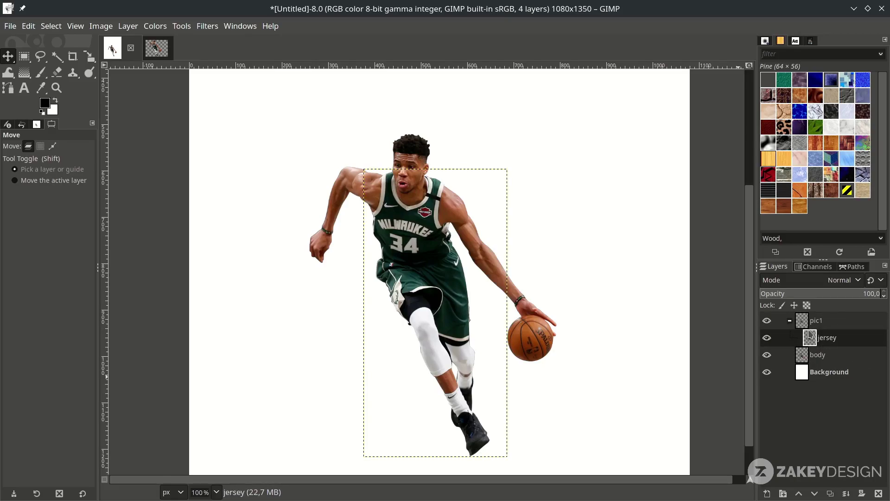
pyautogui.click(818, 356)
pyautogui.moveTo(811, 359); pyautogui.dragTo(828, 343)
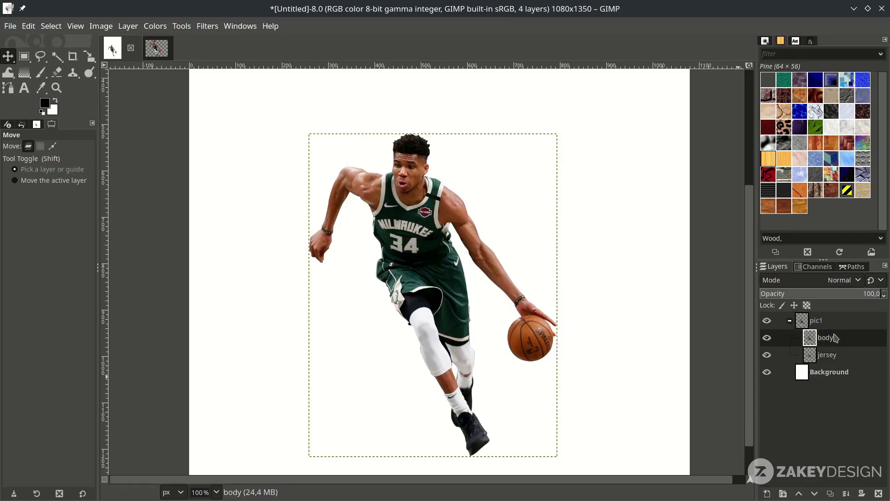
pyautogui.moveTo(833, 343); pyautogui.dragTo(839, 361)
pyautogui.click(829, 338)
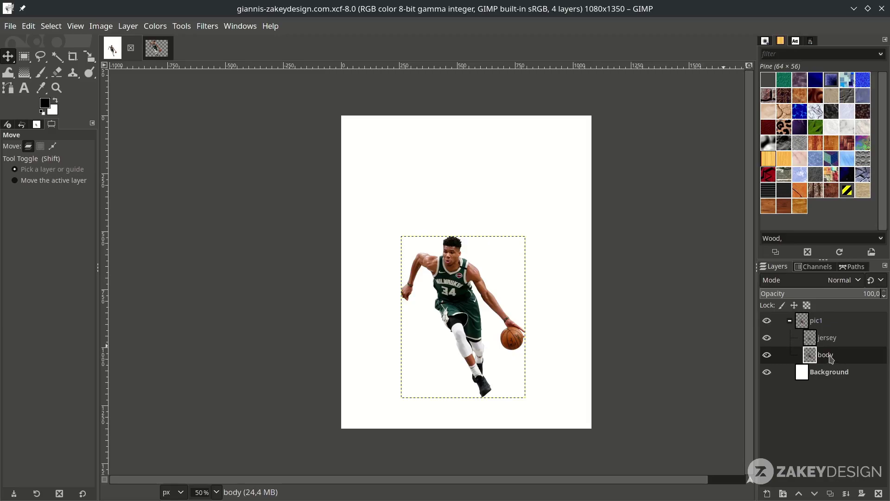
# Step: Desaturate the body layer using the Luminance mode
pyautogui.click(155, 26)
pyautogui.moveTo(240, 275)
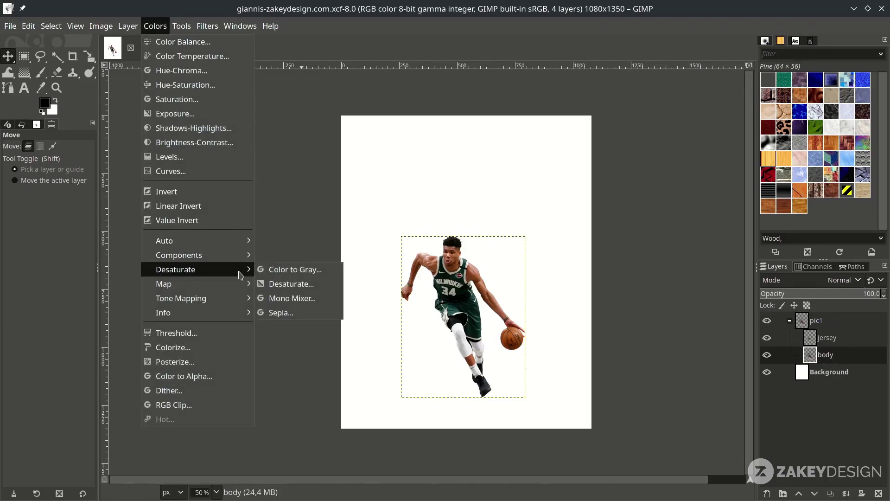
pyautogui.click(293, 284)
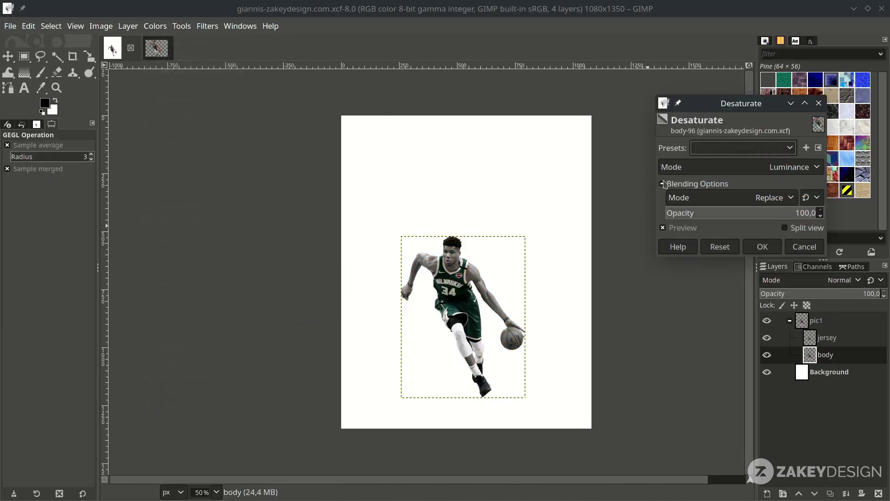
pyautogui.click(762, 247)
# Step: Increase the body layer's contrast with Curves, lowering the shadows to about input 79, output 66 and raising the highlights
pyautogui.scroll(1, 469, 315)
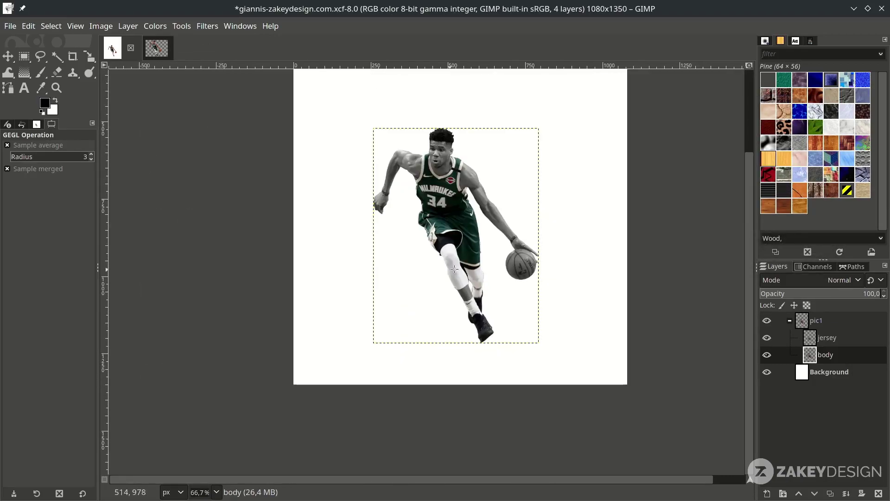
pyautogui.click(155, 26)
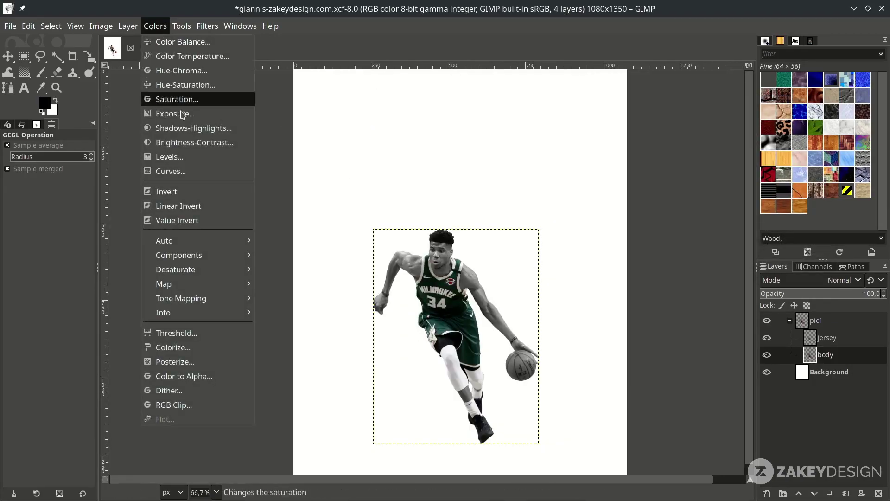
pyautogui.click(167, 171)
pyautogui.moveTo(736, 219); pyautogui.dragTo(737, 226)
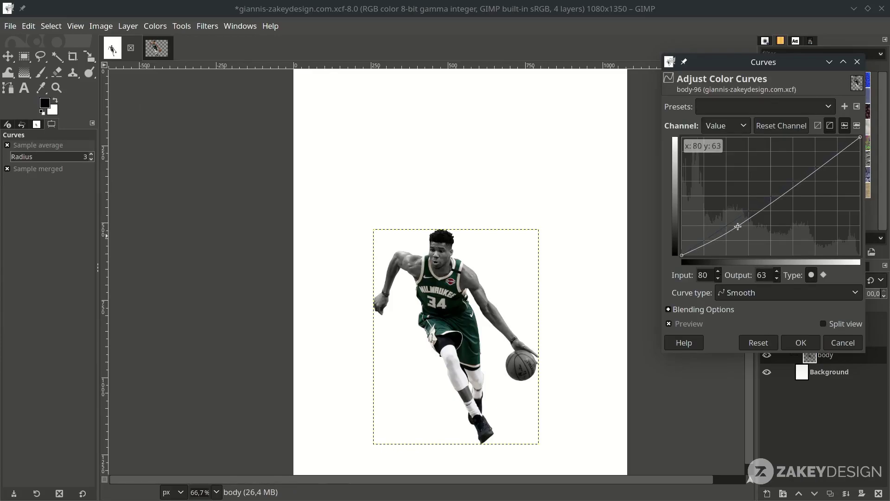
pyautogui.moveTo(795, 182); pyautogui.dragTo(795, 167)
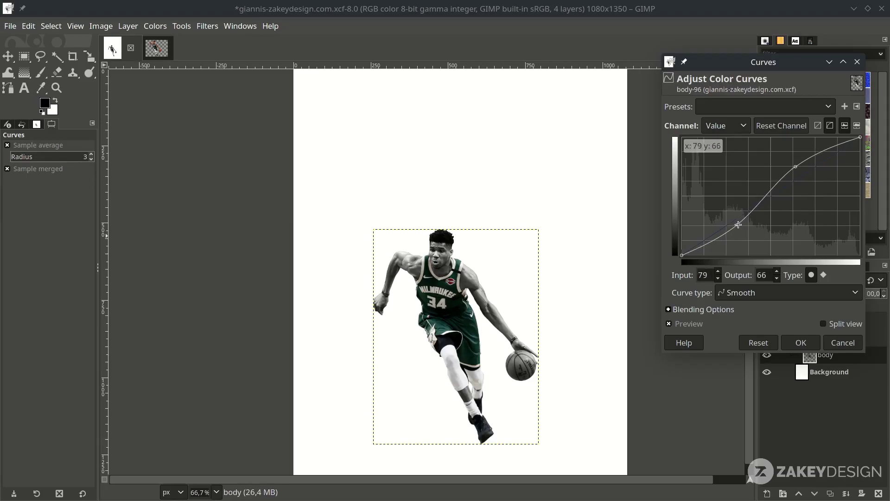
pyautogui.click(807, 347)
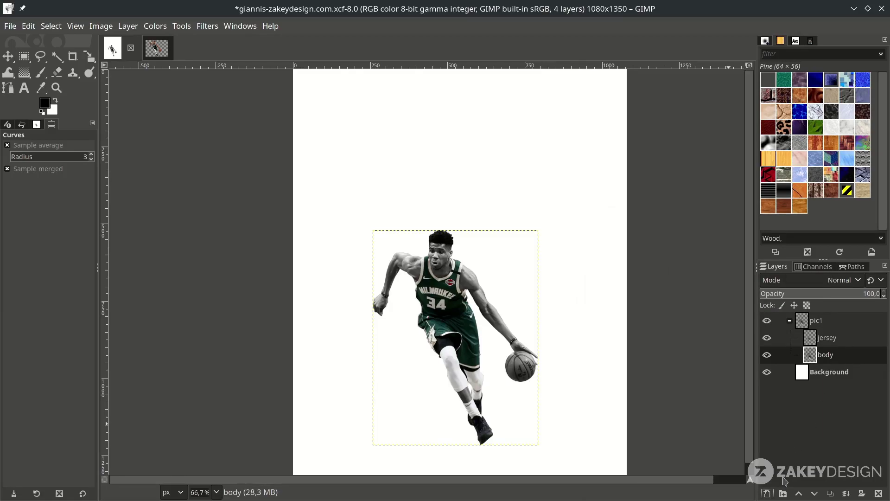
# Step: Add a transparent 1080 × 1350 px layer named "shadow" and place it below the body layer in the group
pyautogui.click(767, 493)
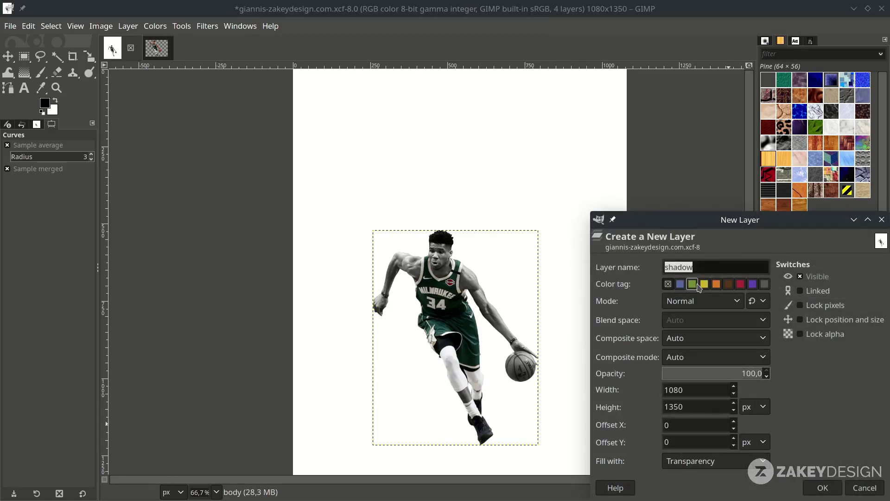
pyautogui.click(822, 491)
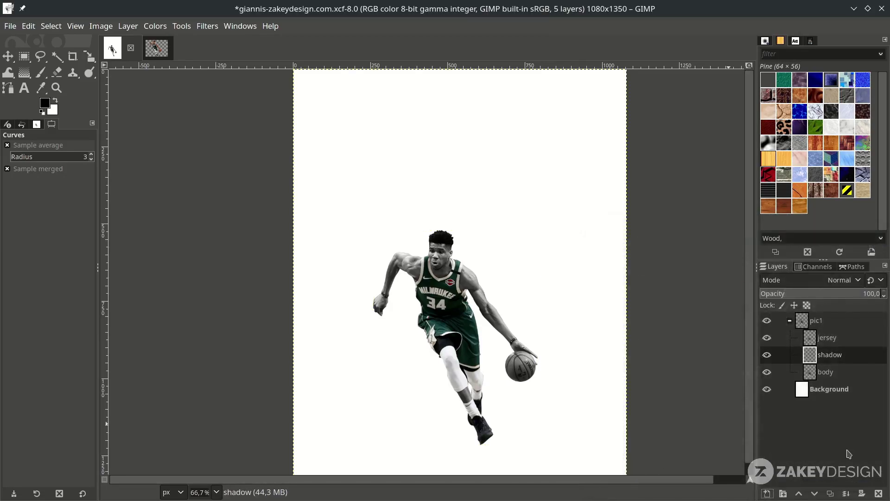
pyautogui.moveTo(856, 358); pyautogui.dragTo(849, 380)
pyautogui.press('1')
pyautogui.press('m')
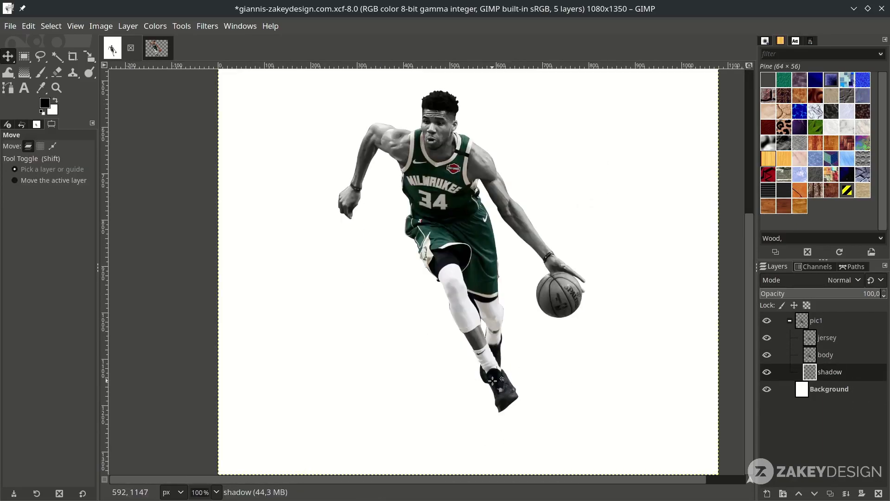
# Step: Paint a flat, soft black shadow under the front shoe with the Paintbrush at size 278 and aspect ratio 6
pyautogui.click(40, 75)
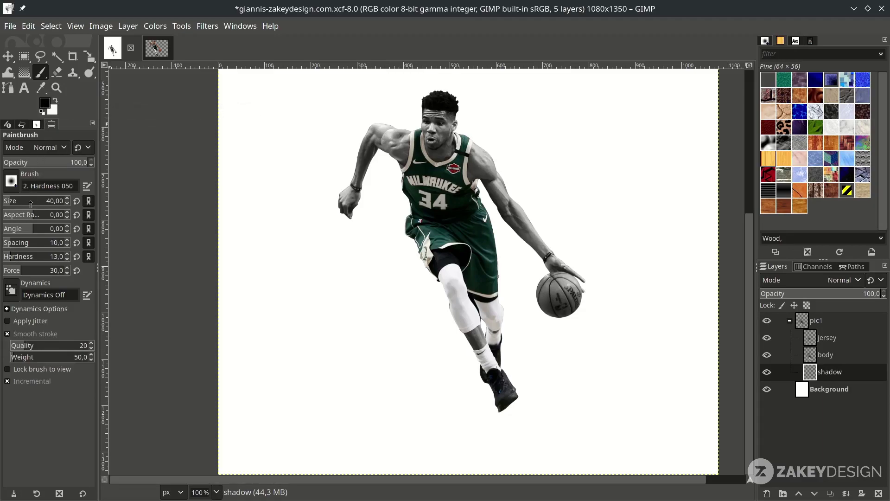
pyautogui.moveTo(30, 202); pyautogui.dragTo(41, 204)
pyautogui.scroll(6, 483, 431)
pyautogui.scroll(-6, 483, 431)
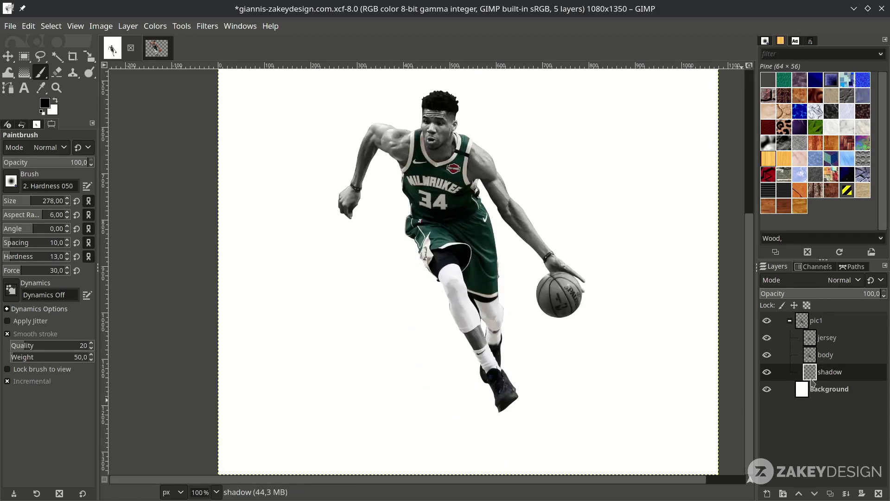
pyautogui.click(504, 409)
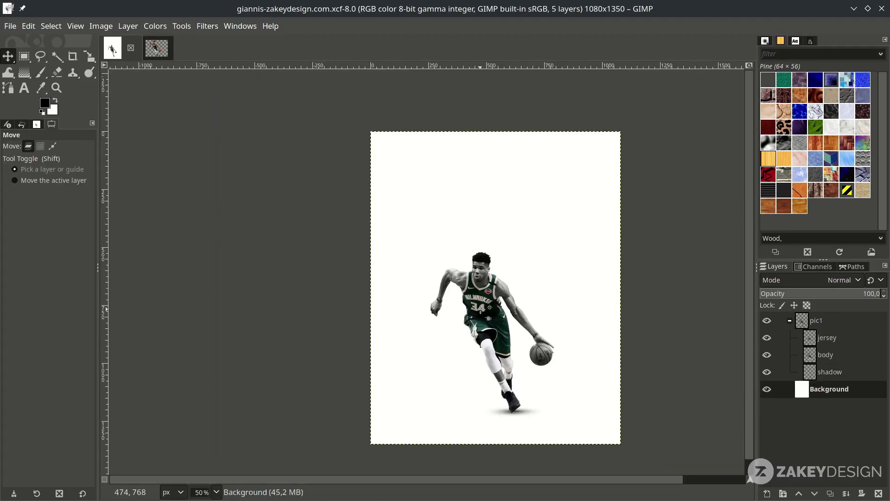
# Step: Open the image file containing the cut-out of the jumping basketball player
pyautogui.click(10, 26)
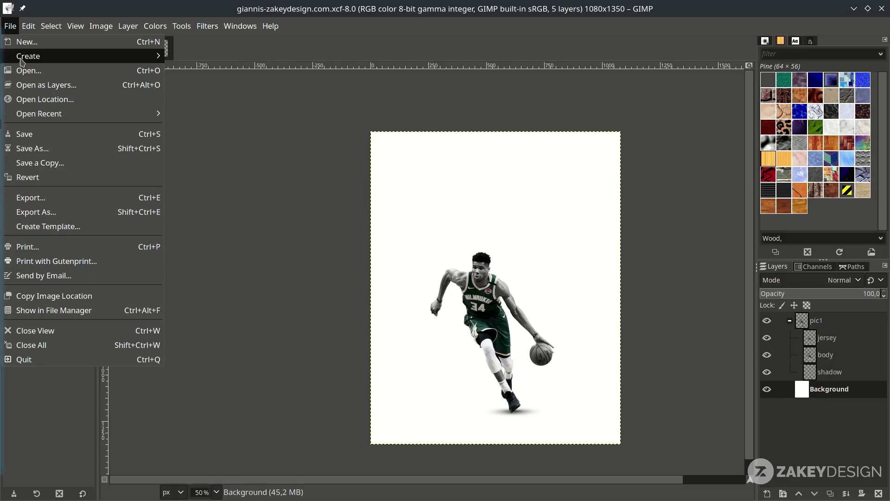
pyautogui.click(28, 69)
pyautogui.doubleClick(248, 69)
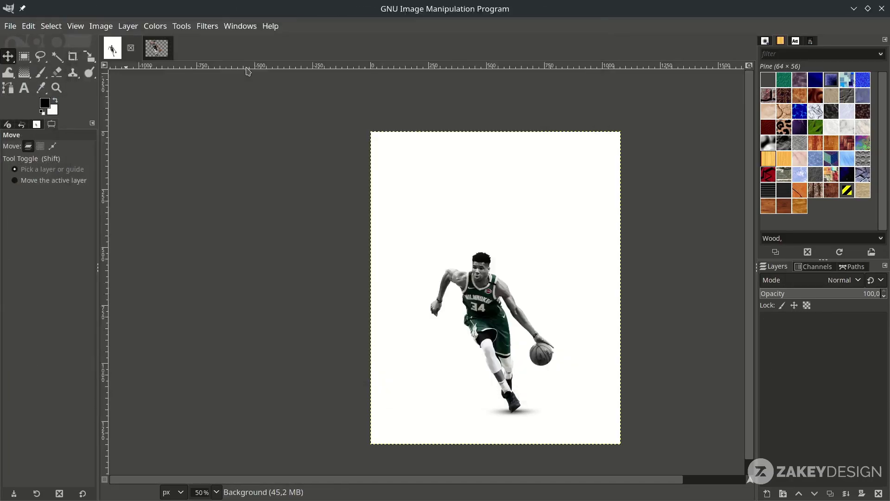
# Step: Compare the jumping player's cut-out with the original photo by toggling the photo layer's visibility
pyautogui.click(826, 325)
pyautogui.click(824, 337)
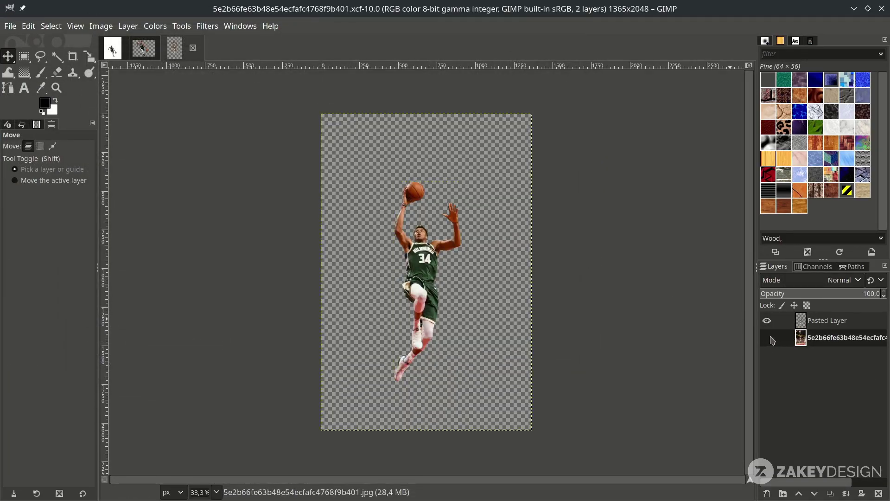
pyautogui.click(767, 337)
pyautogui.click(768, 337)
pyautogui.click(768, 337)
pyautogui.click(766, 339)
pyautogui.click(767, 339)
pyautogui.click(766, 338)
pyautogui.click(766, 339)
pyautogui.click(766, 338)
# Step: Copy the jumping player's cut-out layer into the 1080 × 1350 px composition and place it to the right of the first player
pyautogui.moveTo(864, 324); pyautogui.dragTo(482, 301)
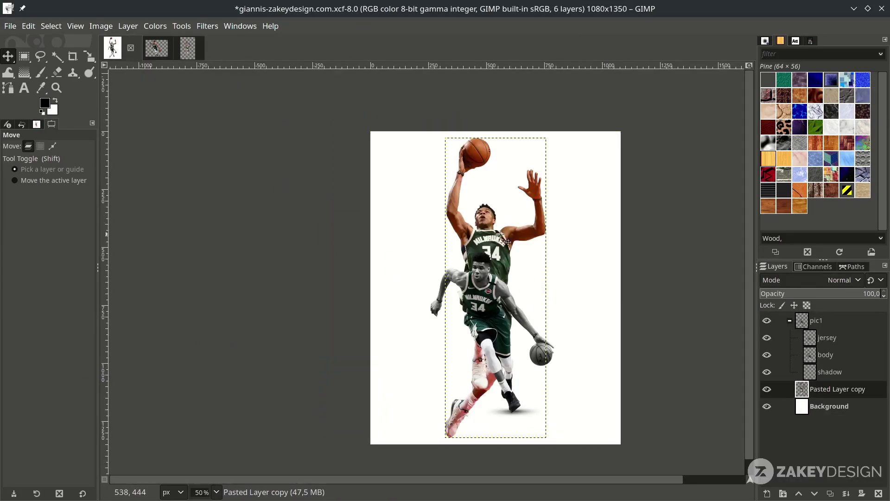
pyautogui.moveTo(509, 250); pyautogui.dragTo(558, 238)
# Step: Scale the jumping player's layer to 285 × 844 px and position it above the first player's basketball
pyautogui.press('shift')
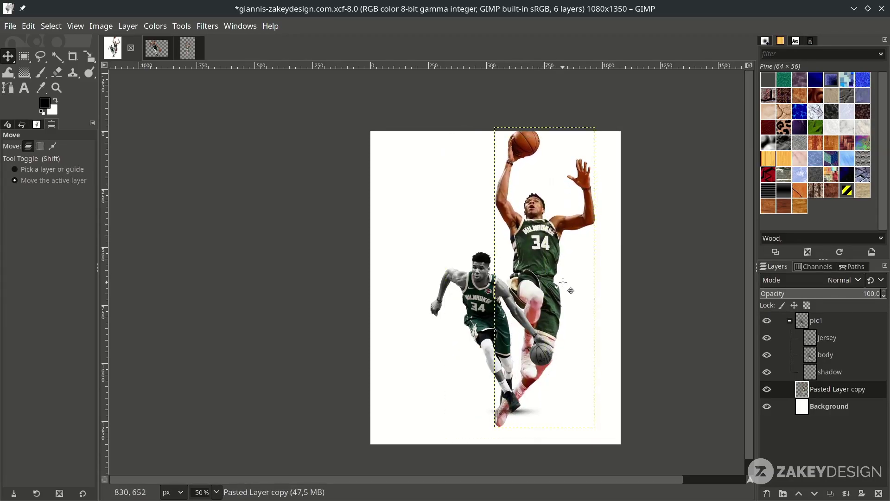
pyautogui.hotkey('shift', 's')
pyautogui.click(564, 283)
pyautogui.moveTo(595, 429); pyautogui.dragTo(587, 330)
pyautogui.scroll(1, 558, 320)
pyautogui.moveTo(537, 263); pyautogui.dragTo(543, 234)
pyautogui.moveTo(590, 370); pyautogui.dragTo(582, 346)
pyautogui.moveTo(540, 220); pyautogui.dragTo(538, 236)
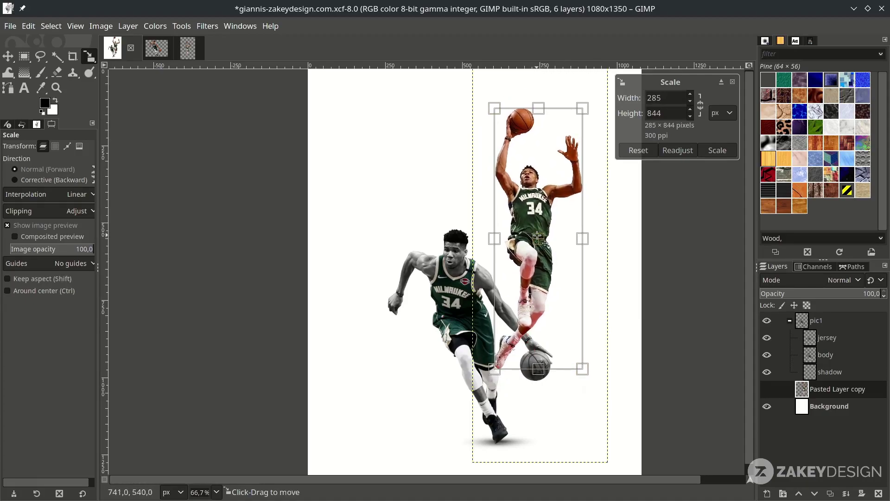
pyautogui.press('Return')
pyautogui.press('m')
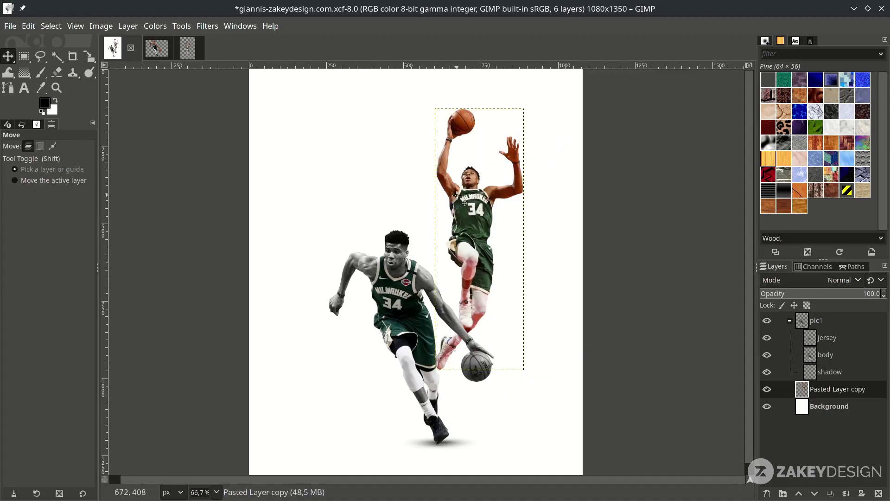
# Step: Start a path at the jumping player's jersey shoulder and run it down outside the body to the raised leg
pyautogui.press('b')
pyautogui.keyDown('ctrl'); pyautogui.scroll(8, 473, 181); pyautogui.keyUp('ctrl')
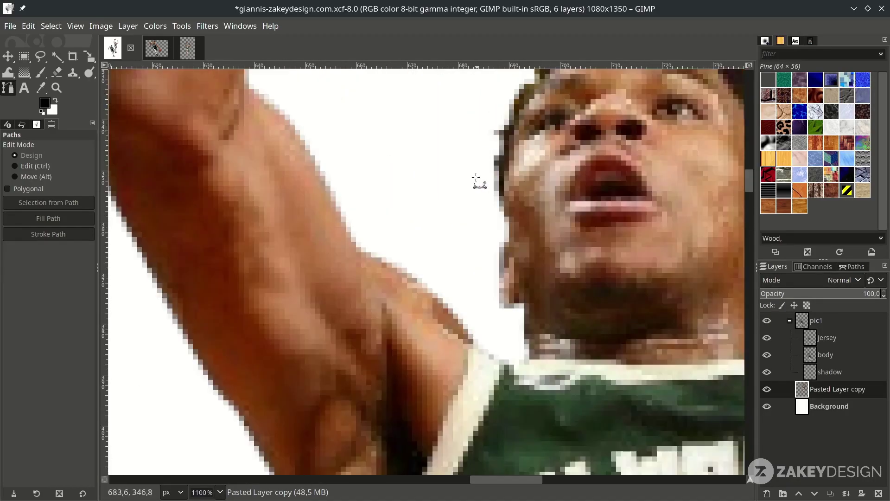
pyautogui.scroll(-3, 489, 270)
pyautogui.click(482, 233)
pyautogui.click(463, 271)
pyautogui.scroll(-3, 463, 271)
pyautogui.click(409, 302)
pyautogui.click(339, 380)
pyautogui.click(290, 443)
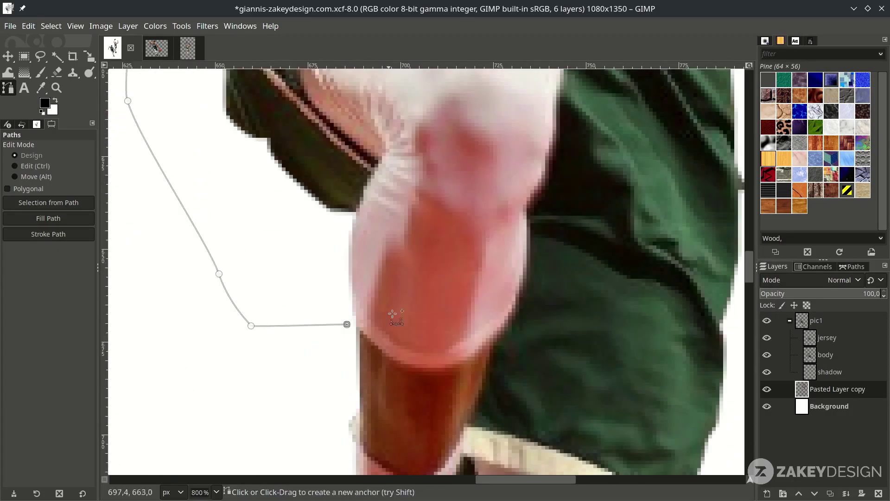
# Step: Curve the path along the lower edge of the raised leg's knee sleeve up to the shorts
pyautogui.moveTo(412, 367); pyautogui.dragTo(427, 371)
pyautogui.hotkey('ctrl', 'z')
pyautogui.moveTo(347, 324); pyautogui.dragTo(346, 317)
pyautogui.moveTo(418, 365); pyautogui.dragTo(448, 368)
pyautogui.click(505, 313)
pyautogui.moveTo(505, 313); pyautogui.dragTo(487, 370)
pyautogui.scroll(-3, 464, 357)
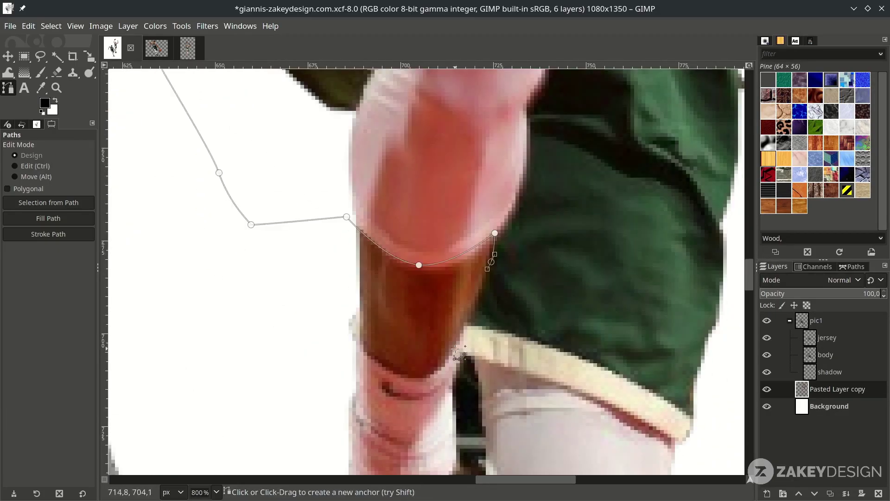
# Step: Continue the path around the top edge of the raised leg's sock and outside the leg beside the shoe
pyautogui.click(456, 349)
pyautogui.scroll(-5, 502, 283)
pyautogui.scroll(2, 447, 139)
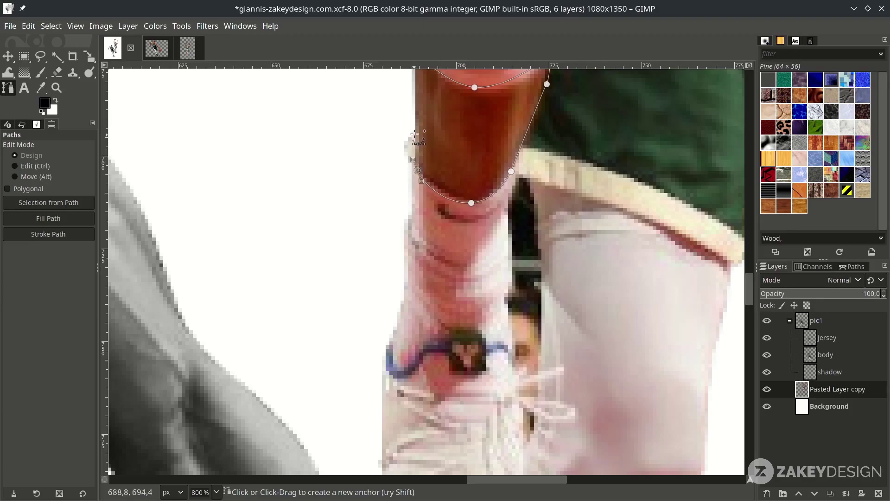
pyautogui.scroll(-3, 274, 354)
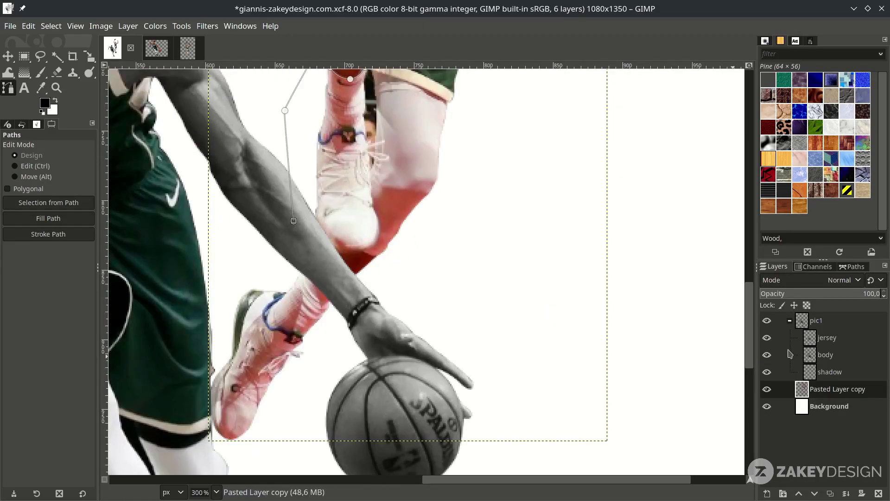
# Step: Hide the pic1 group and trace the path under the raised foot's shoe to the back leg's far edge
pyautogui.click(767, 321)
pyautogui.scroll(3, 340, 244)
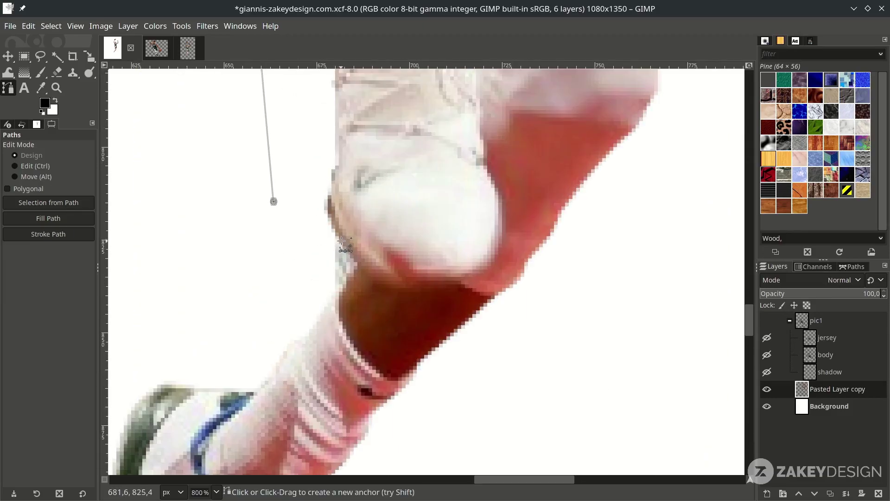
pyautogui.click(322, 216)
pyautogui.moveTo(323, 216); pyautogui.dragTo(329, 225)
pyautogui.moveTo(373, 275); pyautogui.dragTo(388, 282)
pyautogui.moveTo(451, 281); pyautogui.dragTo(463, 281)
pyautogui.moveTo(497, 296); pyautogui.dragTo(513, 296)
# Step: Run the path outside the shorts up to the jersey's armhole and follow its trim to the shoulder
pyautogui.scroll(-4, 513, 296)
pyautogui.click(600, 236)
pyautogui.scroll(4, 600, 235)
pyautogui.scroll(5, 477, 237)
pyautogui.click(478, 249)
pyautogui.click(470, 238)
pyautogui.moveTo(462, 184); pyautogui.dragTo(456, 170)
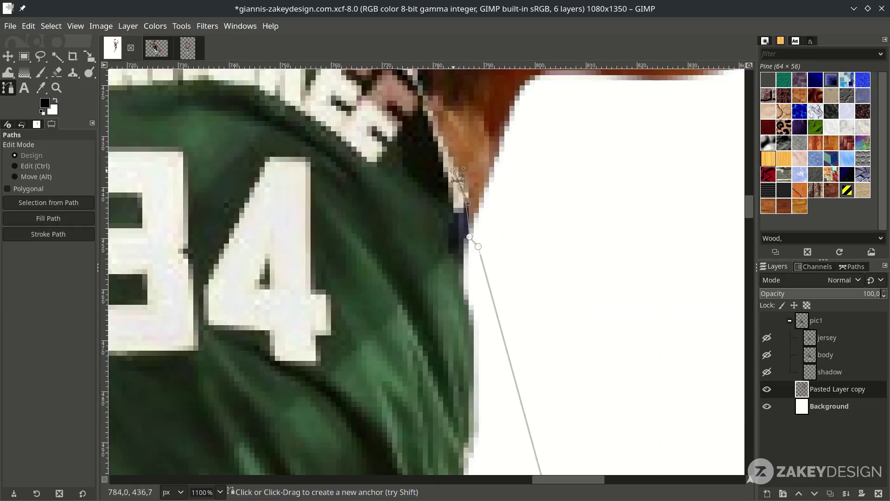
pyautogui.scroll(1, 441, 222)
pyautogui.scroll(-5, 431, 243)
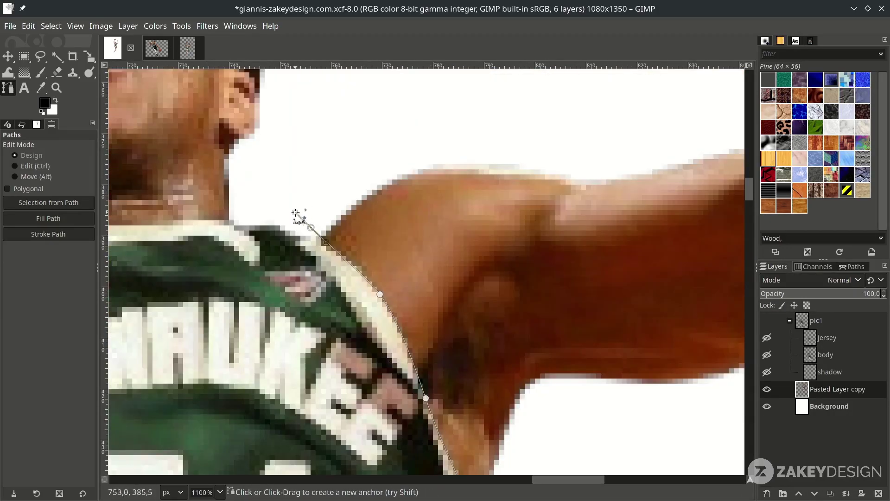
# Step: Trace the jersey's neckline, close the path at its starting shoulder, and turn it into a selection
pyautogui.scroll(5, 539, 208)
pyautogui.scroll(1, 549, 216)
pyautogui.moveTo(550, 218); pyautogui.dragTo(523, 220)
pyautogui.moveTo(414, 230); pyautogui.dragTo(376, 228)
pyautogui.moveTo(265, 221); pyautogui.dragTo(230, 217)
pyautogui.click(183, 213)
pyautogui.click(155, 180)
pyautogui.hscroll(-5, 141, 182)
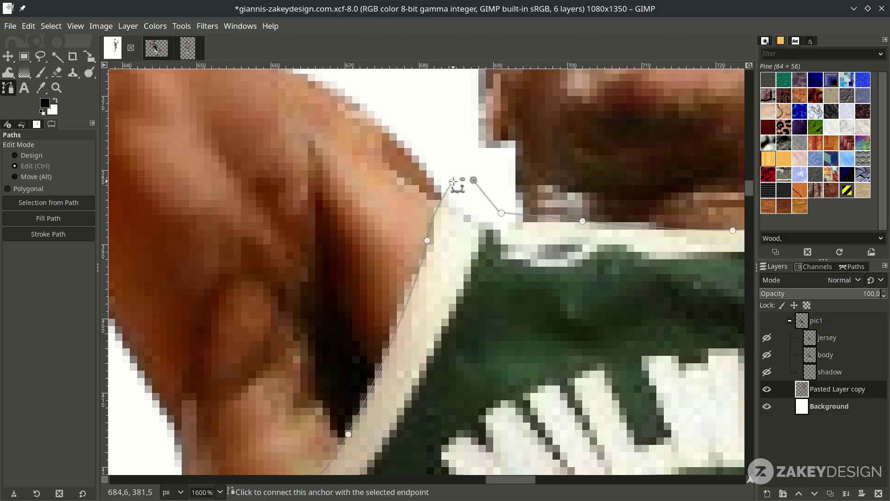
pyautogui.scroll(1, 453, 180)
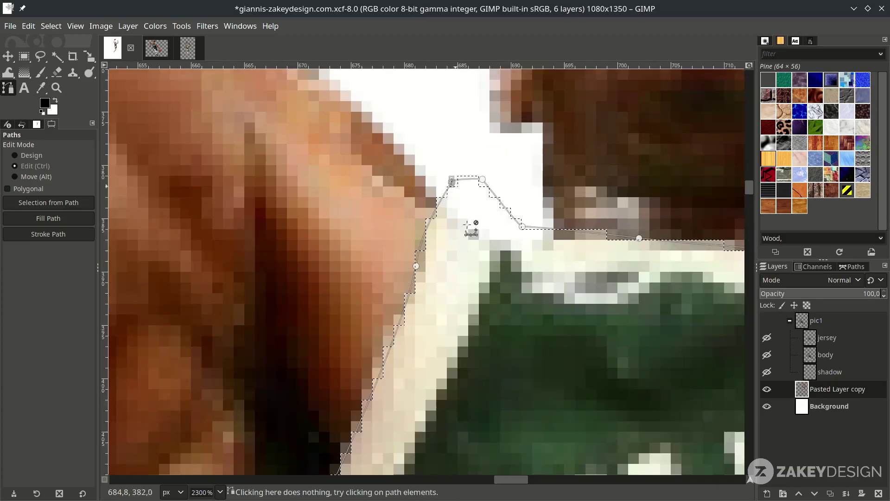
# Step: Copy the selected uniform and raised leg to a new layer and check it with the original cut-out hidden
pyautogui.scroll(-9, 470, 274)
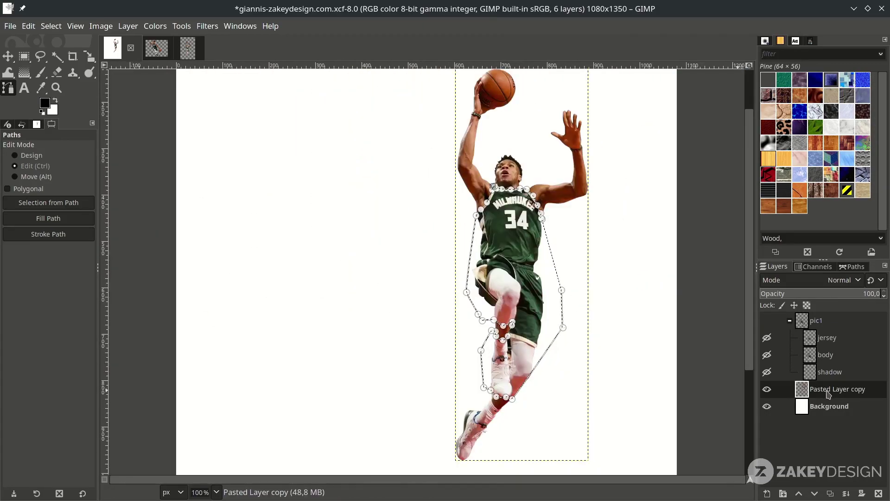
pyautogui.hotkey('ctrl', 'c')
pyautogui.hotkey('ctrl', 'v')
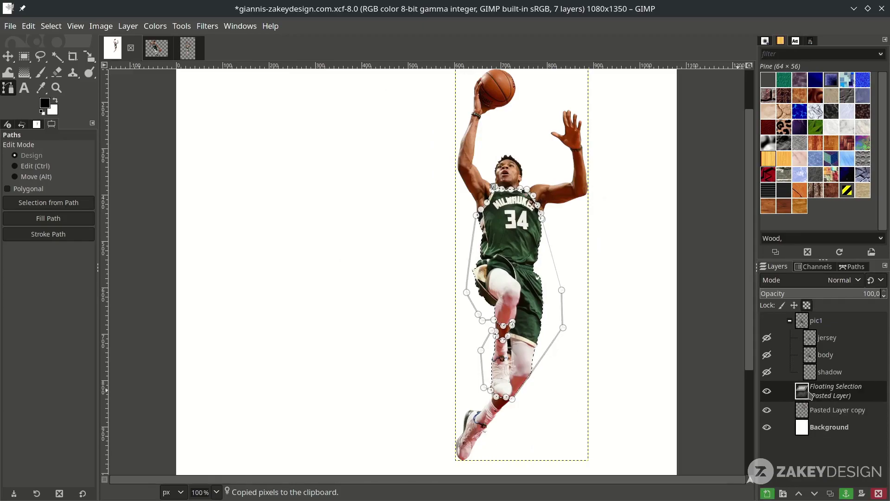
pyautogui.click(766, 493)
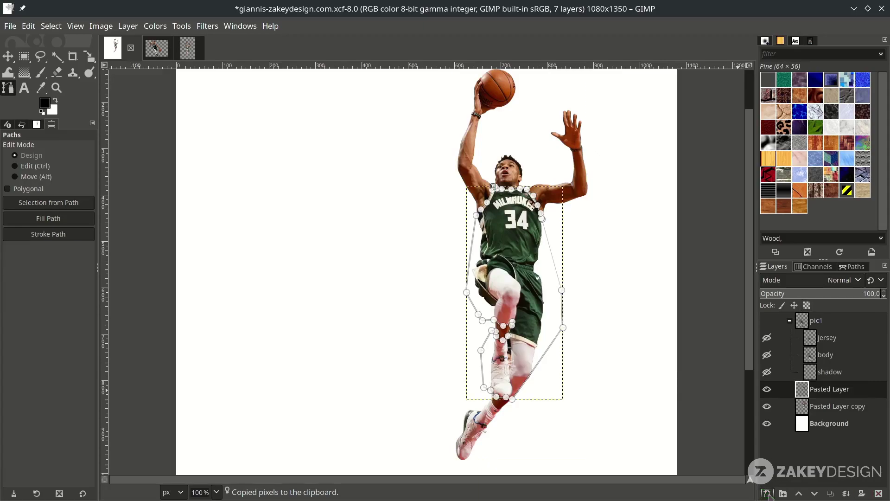
pyautogui.click(767, 406)
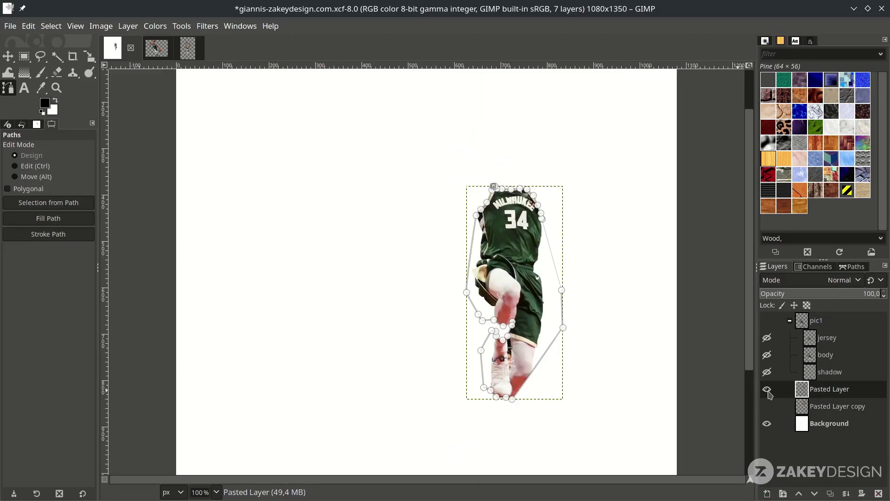
pyautogui.click(768, 407)
# Step: On the jumping player's original cut-out layer, start a path curving along the top of the back foot's sock
pyautogui.scroll(-4, 522, 374)
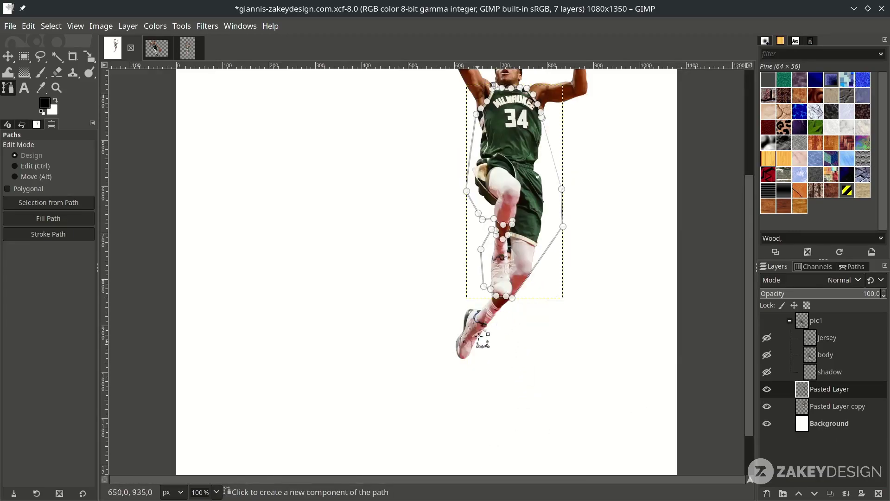
pyautogui.scroll(1, 482, 345)
pyautogui.click(823, 406)
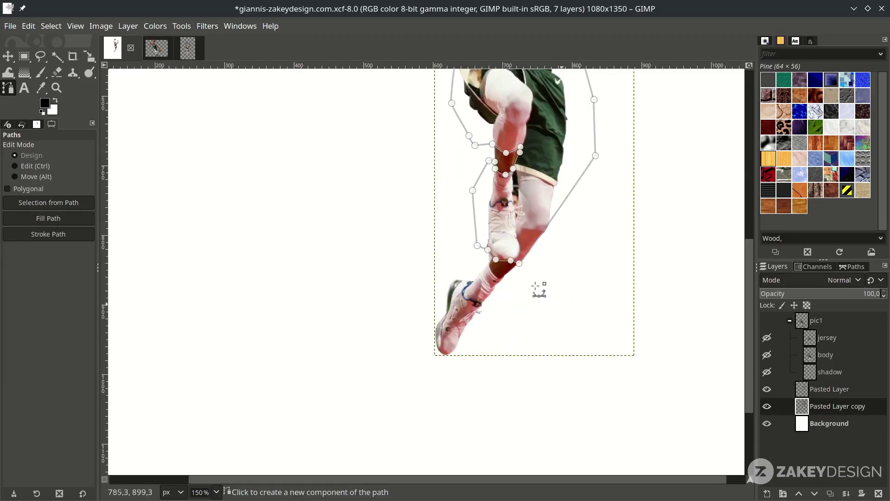
pyautogui.scroll(6, 499, 277)
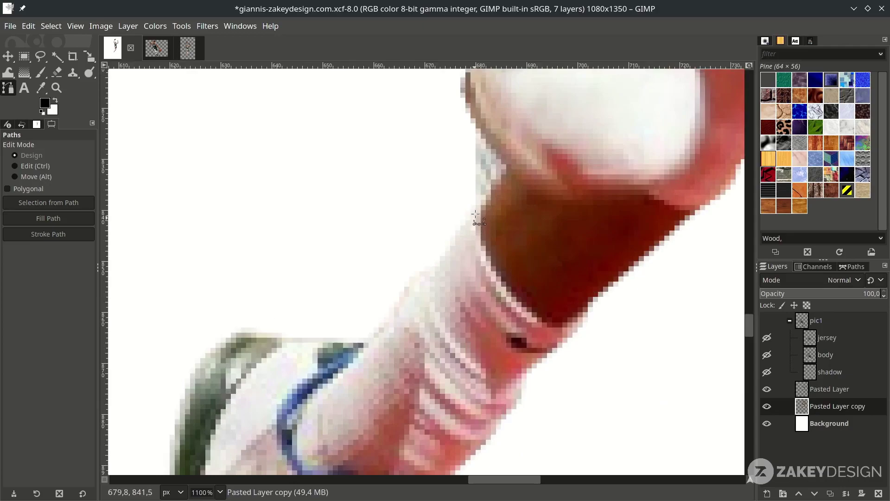
pyautogui.click(477, 197)
pyautogui.moveTo(515, 298); pyautogui.dragTo(555, 328)
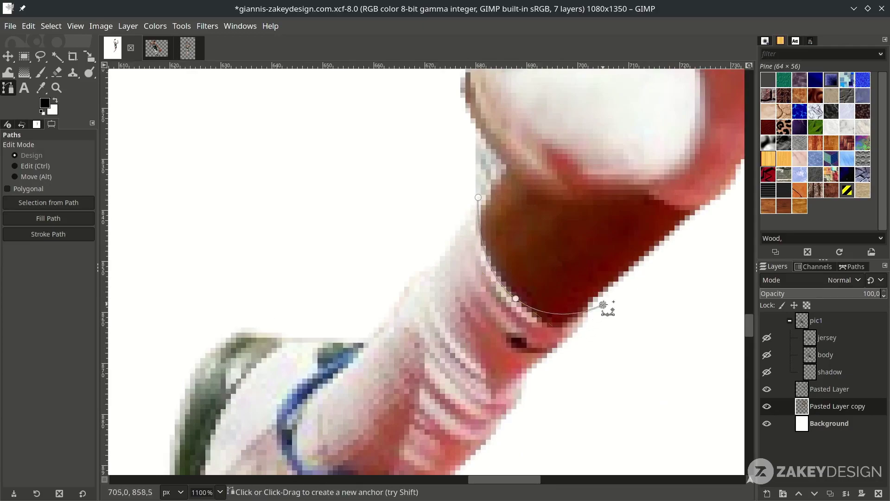
pyautogui.moveTo(602, 305); pyautogui.dragTo(635, 281)
# Step: Loop the path outside the back foot, close it at the sock, and convert it to a selection
pyautogui.click(637, 403)
pyautogui.scroll(-4, 626, 403)
pyautogui.moveTo(514, 338); pyautogui.dragTo(475, 343)
pyautogui.click(455, 350)
pyautogui.scroll(3, 579, 148)
pyautogui.keyDown('ctrl'); pyautogui.click(597, 141); pyautogui.keyUp('ctrl')
pyautogui.scroll(-3, 525, 202)
pyautogui.hotkey('shift', 'v')
# Step: Copy the selected sock and shoe to a new layer and check it with the other player layers hidden
pyautogui.hotkey('ctrl', 'c')
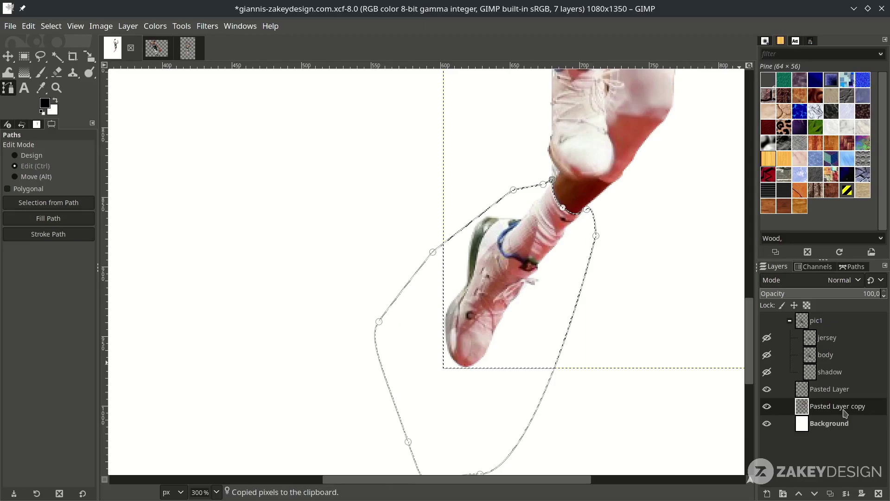
pyautogui.hotkey('ctrl', 'v')
pyautogui.click(768, 494)
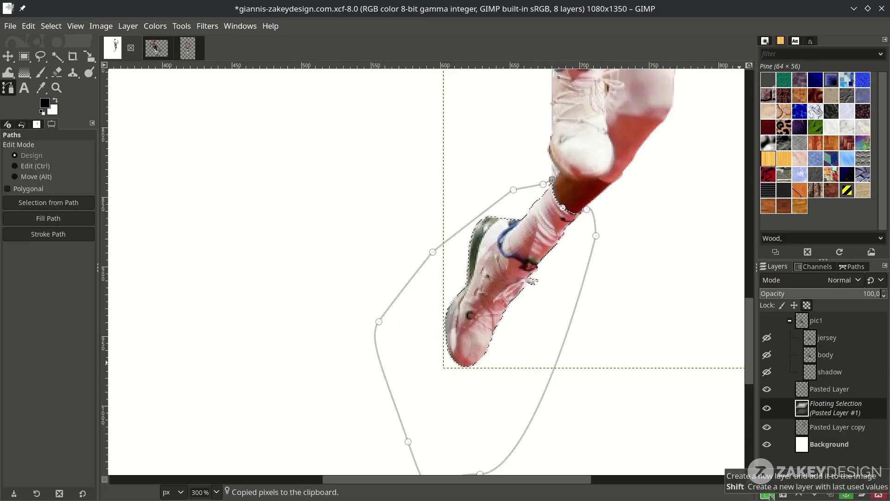
pyautogui.click(825, 390)
pyautogui.click(767, 424)
pyautogui.click(767, 389)
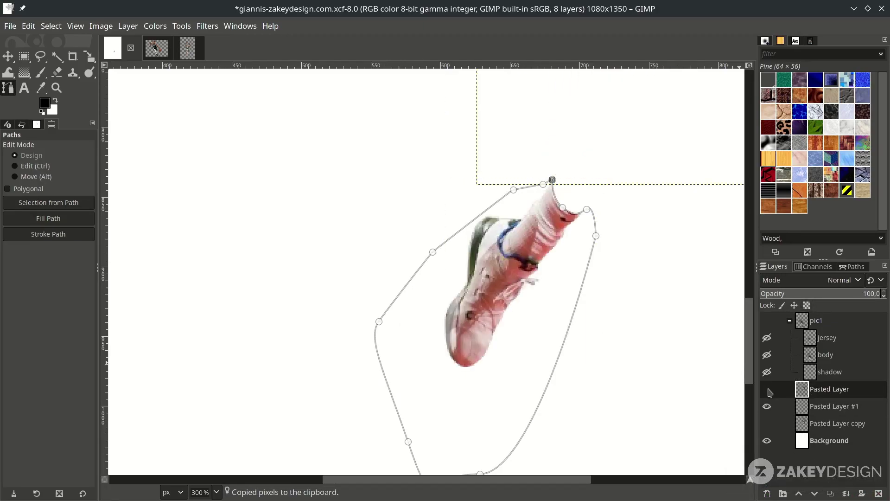
pyautogui.click(767, 389)
# Step: Merge the uniform layer down into the sock-and-shoe layer and show the original cut-out again
pyautogui.scroll(-4, 629, 282)
pyautogui.moveTo(629, 282); pyautogui.dragTo(481, 289)
pyautogui.rightClick(840, 395)
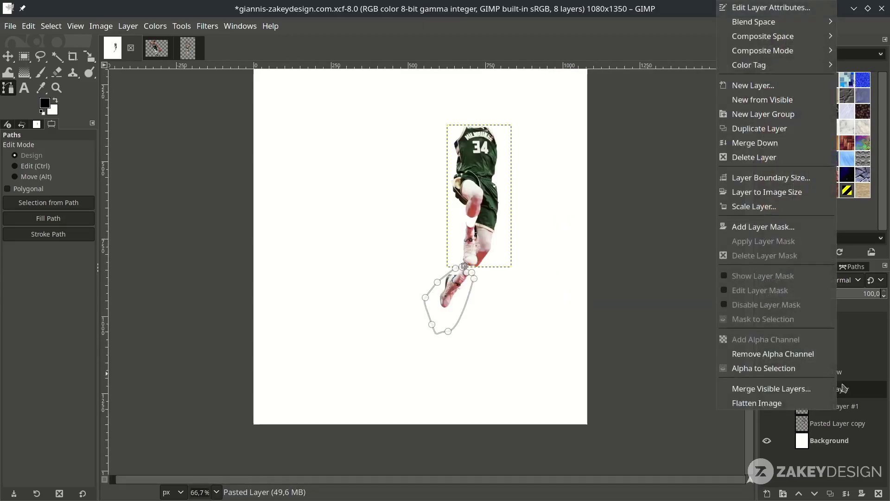
pyautogui.click(790, 141)
pyautogui.click(767, 406)
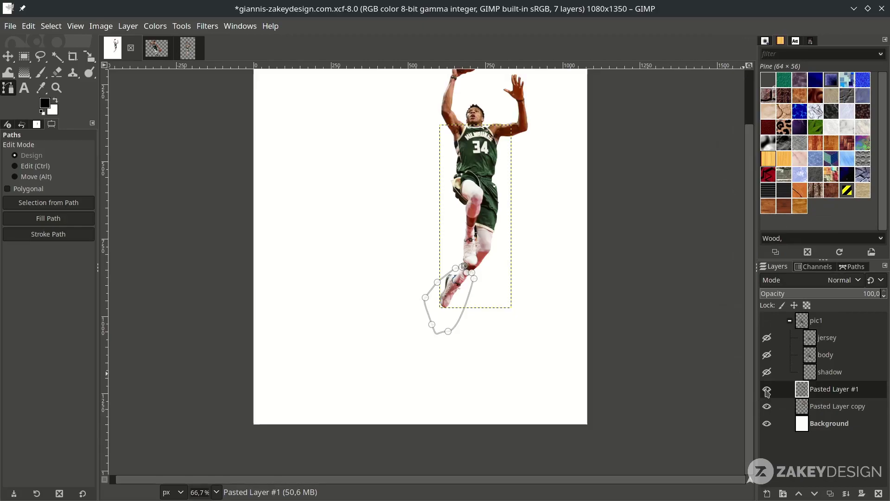
# Step: Create a layer group named pic2 and move the merged uniform layer into it
pyautogui.click(811, 406)
pyautogui.click(822, 389)
pyautogui.click(829, 420)
pyautogui.click(831, 392)
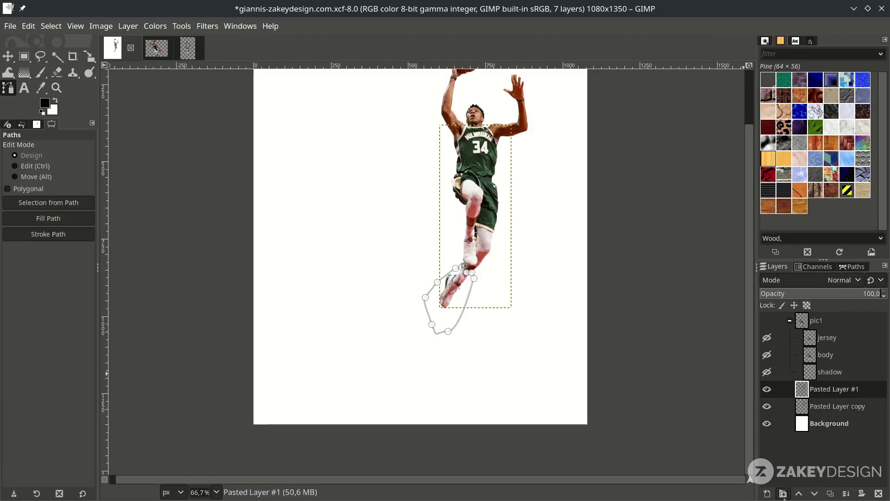
pyautogui.click(783, 494)
pyautogui.doubleClick(865, 393)
pyautogui.write('pic2')
pyautogui.press('Return')
pyautogui.moveTo(830, 407); pyautogui.dragTo(811, 405)
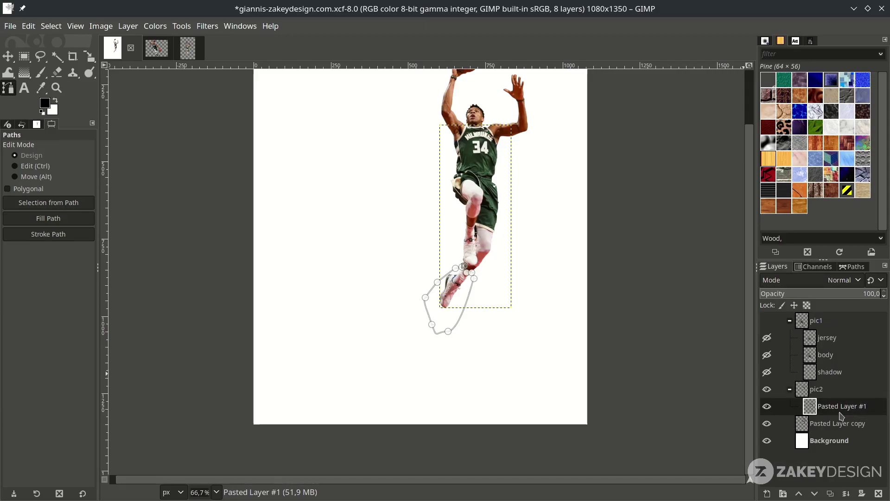
# Step: Move the jumping player's full cut-out layer into the pic2 group and rename it body
pyautogui.moveTo(834, 425)
pyautogui.mouseDown()
pyautogui.moveTo(848, 403)
pyautogui.moveTo(830, 412)
pyautogui.mouseUp()
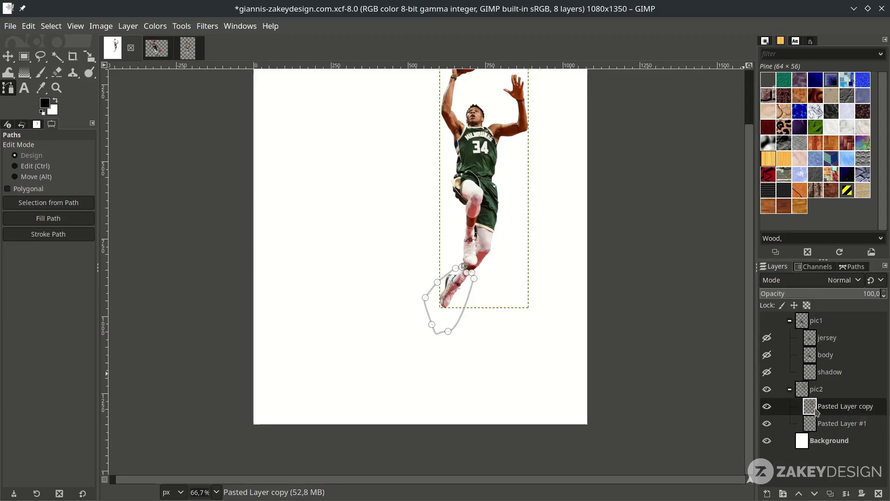
pyautogui.doubleClick(833, 406)
pyautogui.write('body')
pyautogui.press('Return')
# Step: Rename the merged uniform layer jersey, place it above the body layer, and check it by toggling the body's visibility
pyautogui.doubleClick(834, 423)
pyautogui.press('BackSpace')
pyautogui.write('jersey')
pyautogui.press('Return')
pyautogui.moveTo(839, 432); pyautogui.dragTo(840, 402)
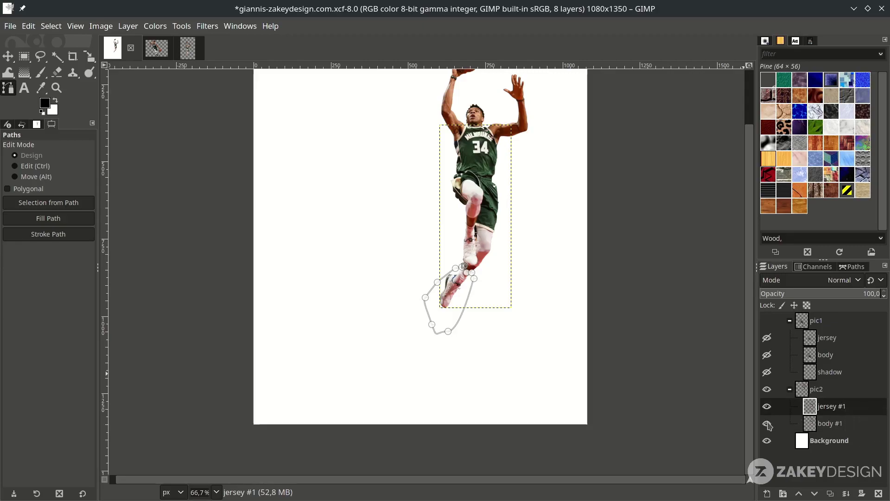
pyautogui.click(767, 424)
pyautogui.click(767, 423)
pyautogui.click(767, 423)
pyautogui.click(768, 423)
# Step: Desaturate the jumping player's body layer using Luminance mode
pyautogui.click(856, 422)
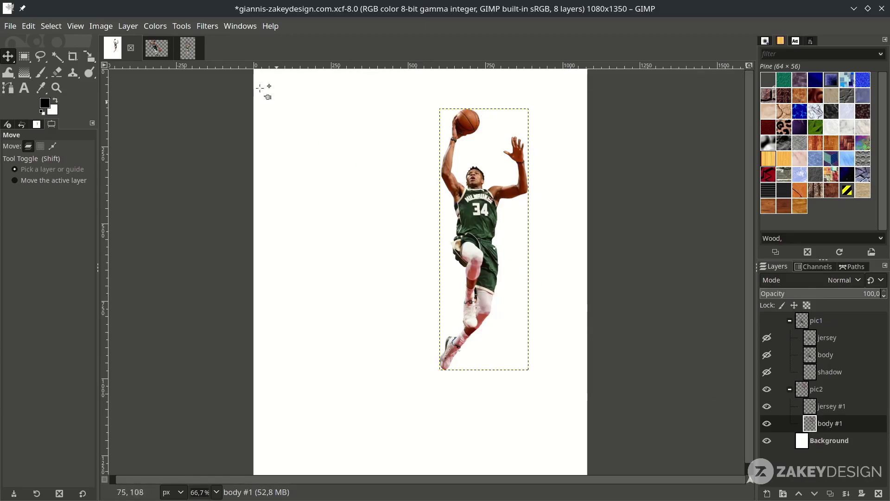
pyautogui.click(162, 28)
pyautogui.moveTo(218, 269)
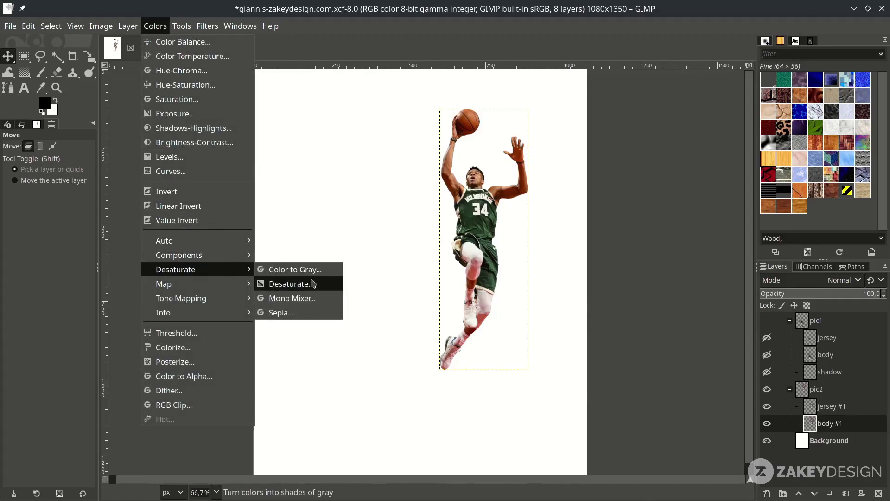
pyautogui.click(314, 287)
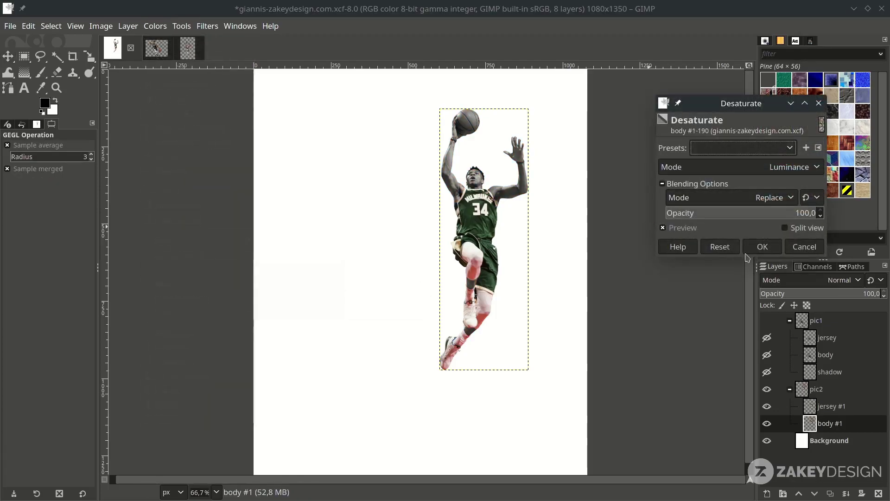
pyautogui.click(762, 250)
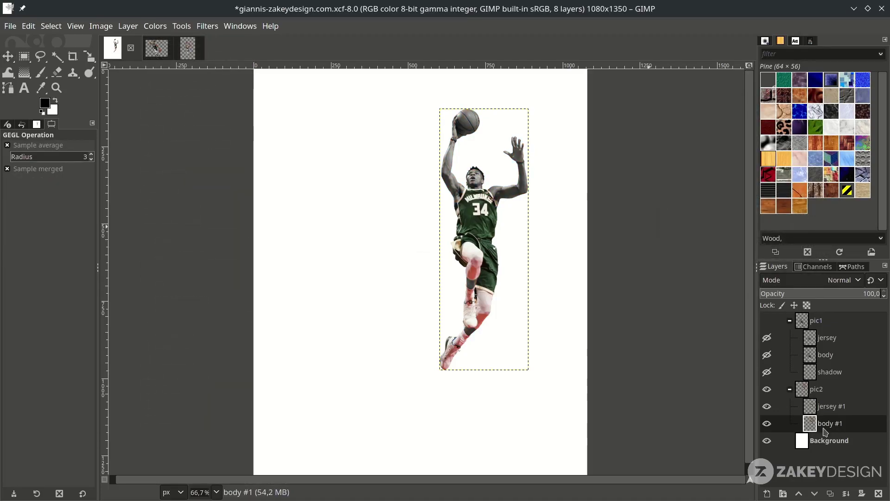
# Step: Darken the shadows and brighten the highlights of the jumping player's body with Curves, and show the pic1 group again
pyautogui.click(155, 26)
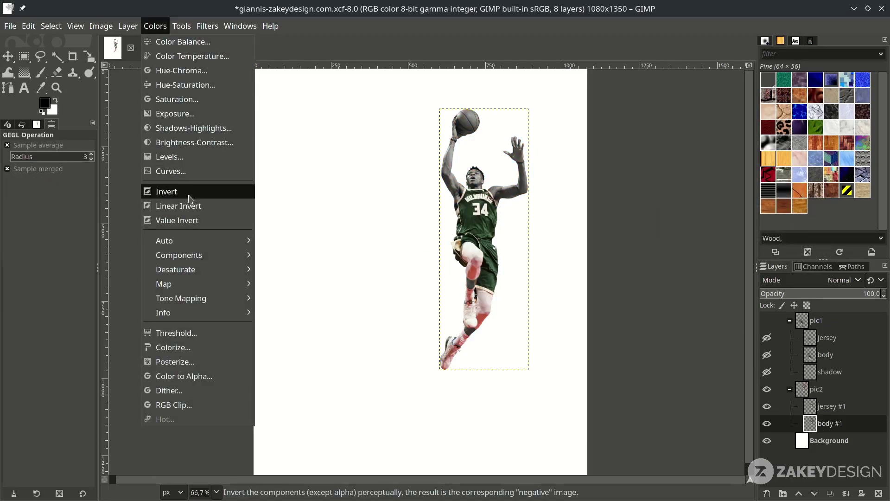
pyautogui.click(197, 174)
pyautogui.moveTo(734, 220); pyautogui.dragTo(735, 226)
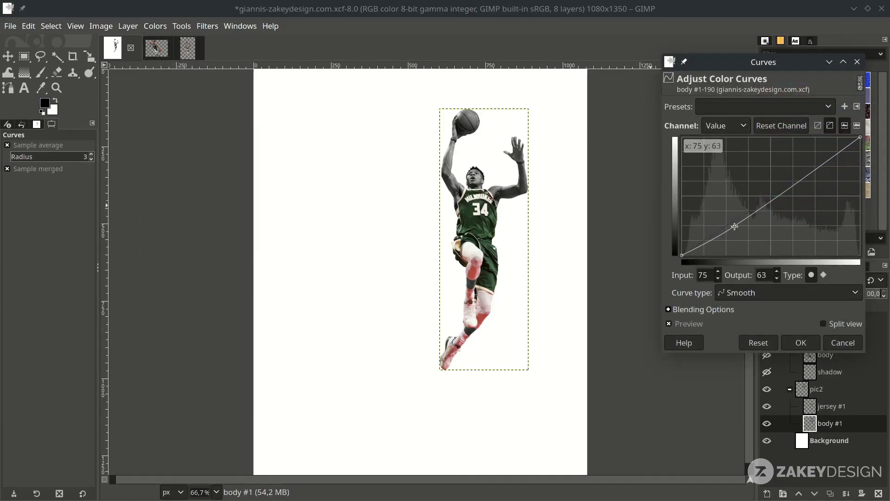
pyautogui.moveTo(786, 192); pyautogui.dragTo(789, 176)
pyautogui.moveTo(735, 226); pyautogui.dragTo(738, 227)
pyautogui.click(801, 342)
pyautogui.click(816, 388)
pyautogui.click(767, 320)
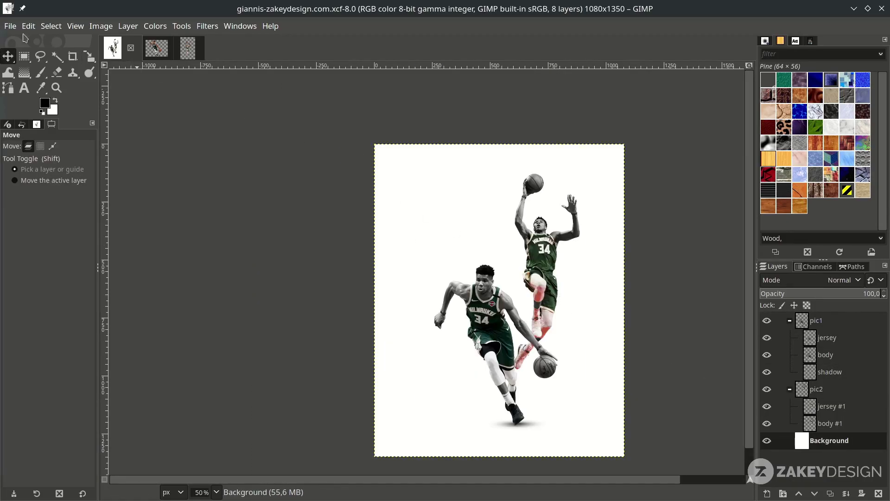
# Step: Open giannis.xcf and copy the shouting player's cut-out layer into the poster composition, placing it near the upper middle
pyautogui.click(10, 26)
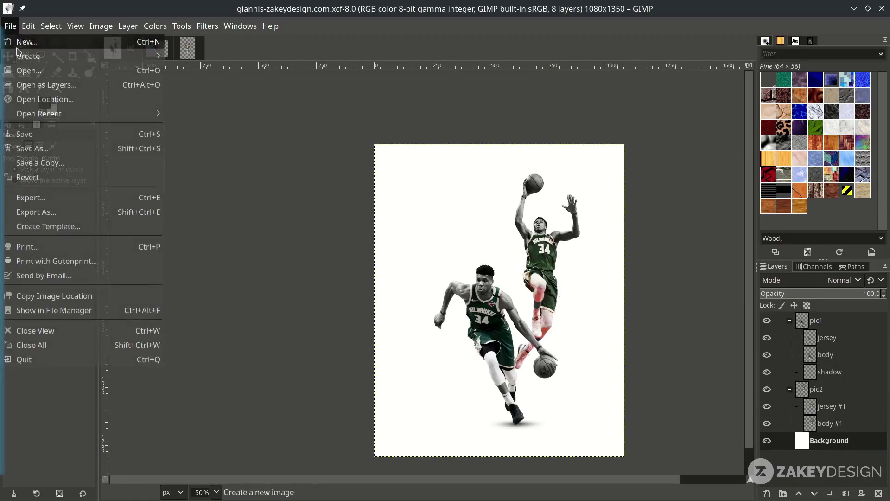
pyautogui.click(25, 69)
pyautogui.doubleClick(174, 81)
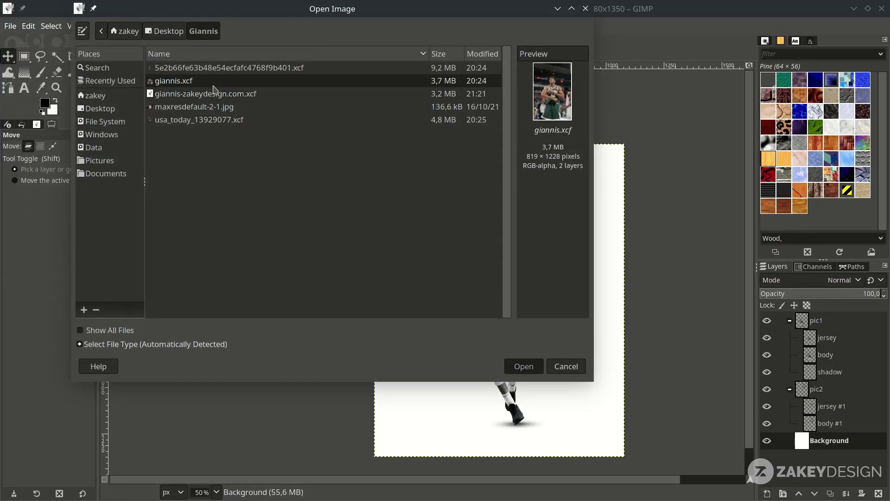
pyautogui.moveTo(827, 320); pyautogui.dragTo(468, 277)
pyautogui.moveTo(499, 250); pyautogui.dragTo(501, 222)
# Step: Hide the pic1 and pic2 groups and activate the Paths tool for the shouting player's layer
pyautogui.click(767, 320)
pyautogui.click(767, 390)
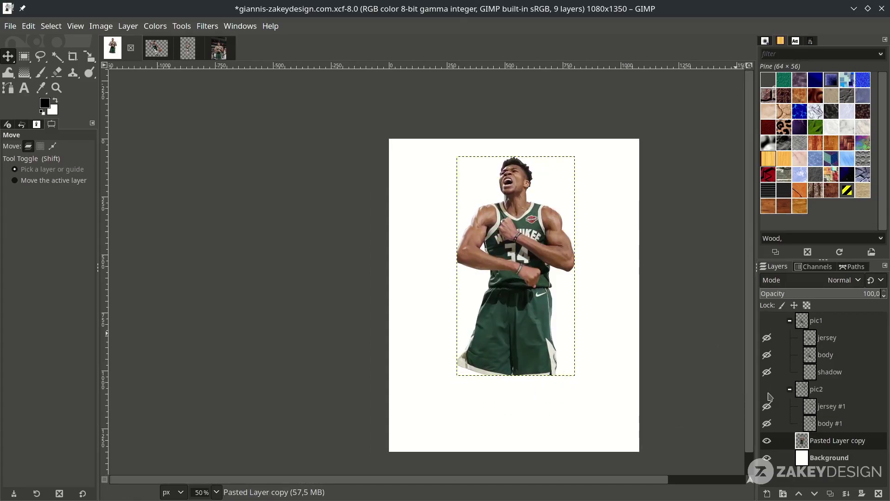
pyautogui.press('b')
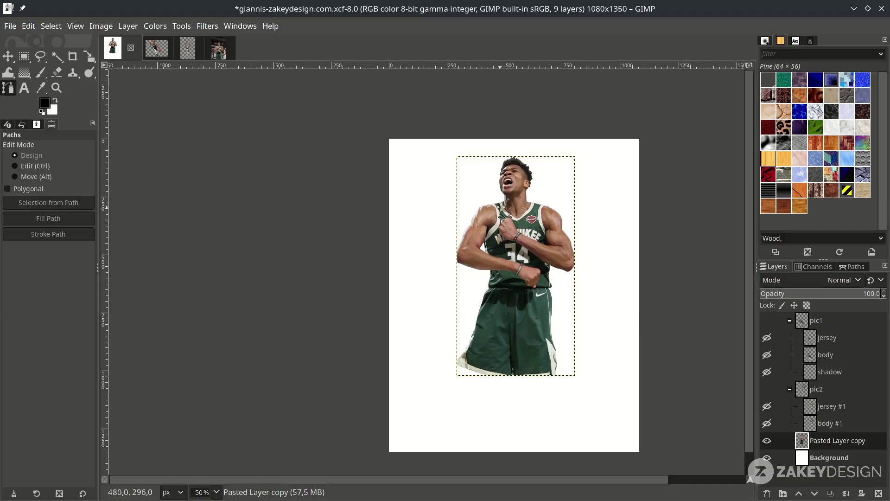
# Step: Start a path at the shouting player's collar and trace the inner neckline of the jersey between the fabric and the neck
pyautogui.press('1')
pyautogui.press('-')
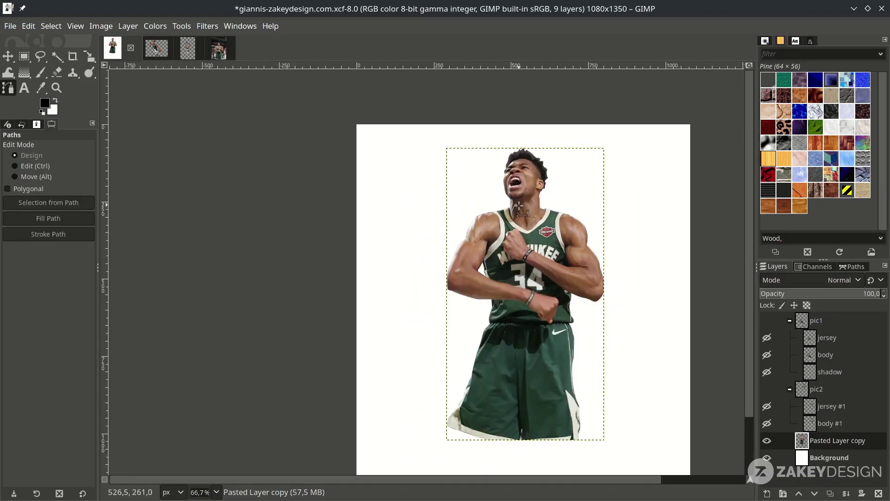
pyautogui.press('+')
pyautogui.press('+')
pyautogui.press('+')
pyautogui.press('+')
pyautogui.press('+')
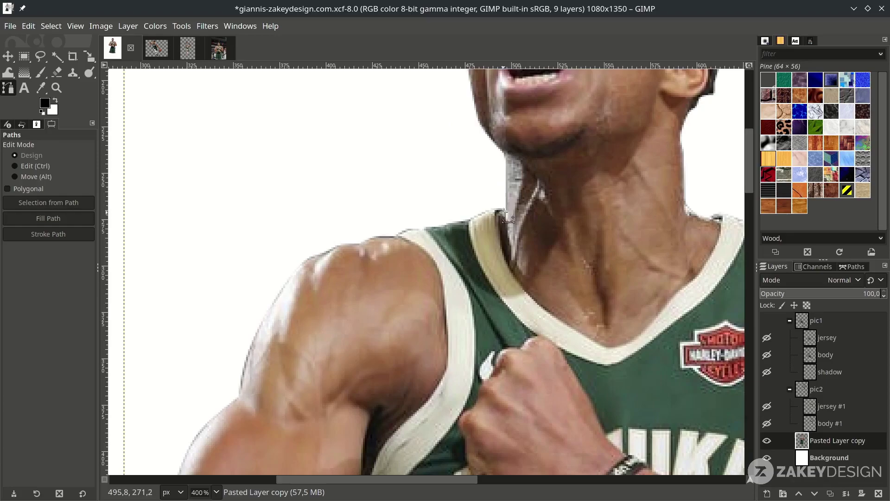
pyautogui.press('+')
pyautogui.press('+')
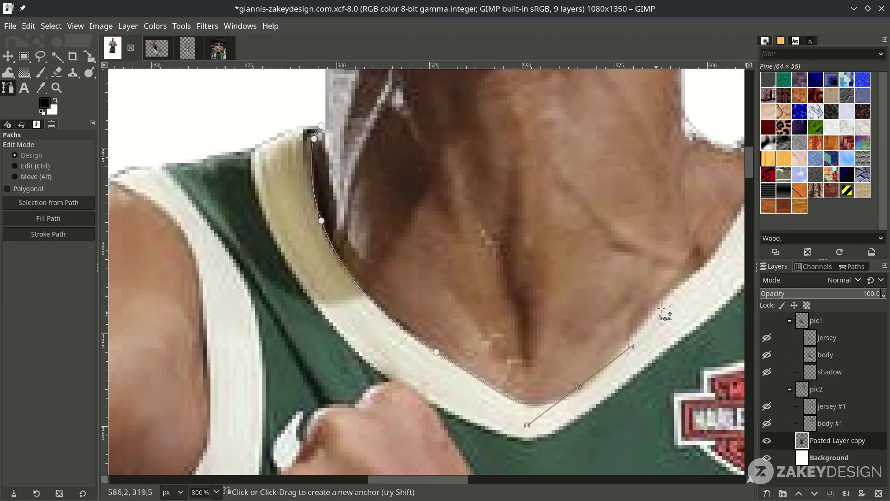
pyautogui.hscroll(5, 538, 278)
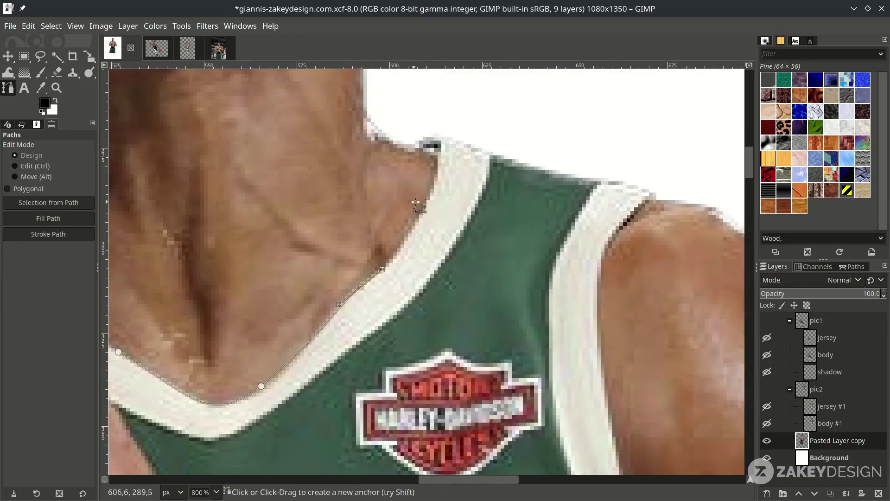
# Step: Extend the path down the armhole trim on the image's right side to the upper edge of the raised forearm
pyautogui.scroll(-3, 537, 165)
pyautogui.scroll(2, 521, 169)
pyautogui.moveTo(493, 244); pyautogui.dragTo(493, 301)
pyautogui.scroll(-7, 510, 288)
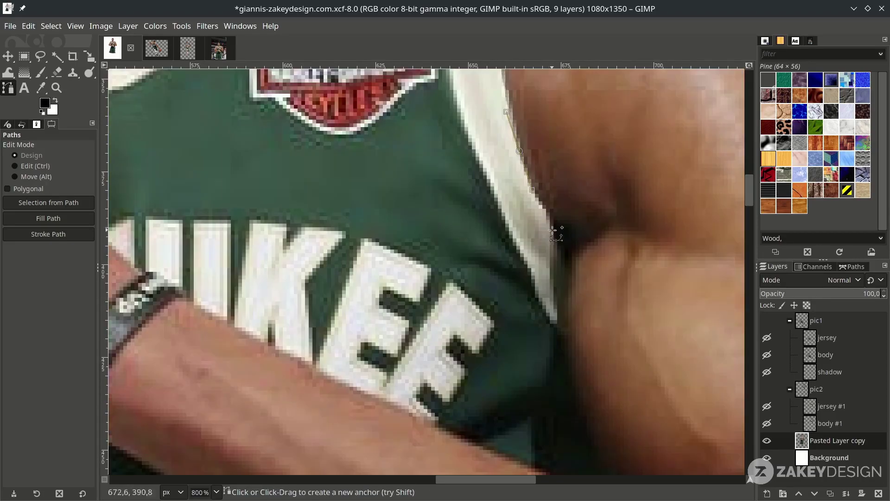
pyautogui.click(559, 233)
pyautogui.scroll(-3, 563, 241)
pyautogui.moveTo(564, 246); pyautogui.dragTo(572, 278)
pyautogui.moveTo(554, 375); pyautogui.dragTo(520, 361)
# Step: Trace the path along the upper edge of the raised forearm, below the MILWAUKEE lettering, and past the wristband
pyautogui.scroll(-1, 521, 361)
pyautogui.scroll(-3, 520, 361)
pyautogui.scroll(1, 533, 273)
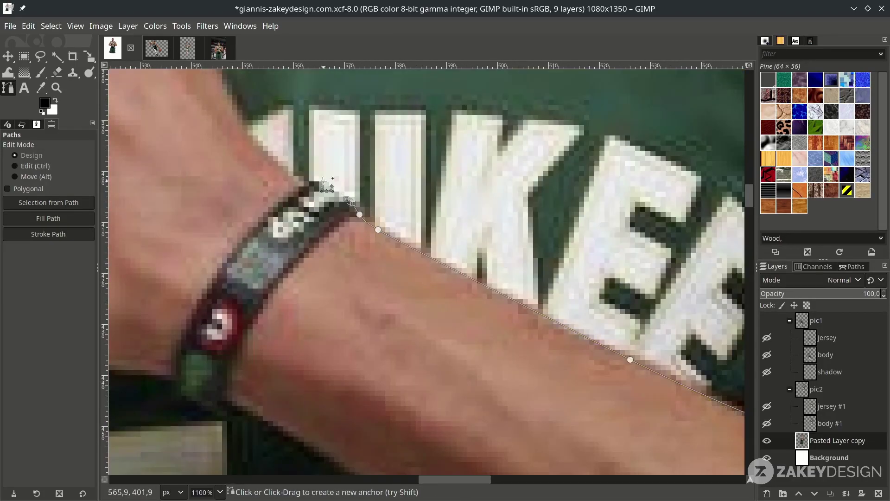
pyautogui.scroll(1, 377, 230)
pyautogui.moveTo(369, 137); pyautogui.dragTo(354, 111)
# Step: Trace the path around the raised fist, following the knuckles between the collar and the jersey lettering
pyautogui.scroll(-1, 369, 137)
pyautogui.scroll(1, 476, 262)
pyautogui.moveTo(463, 242); pyautogui.dragTo(447, 216)
pyautogui.moveTo(411, 187); pyautogui.dragTo(387, 182)
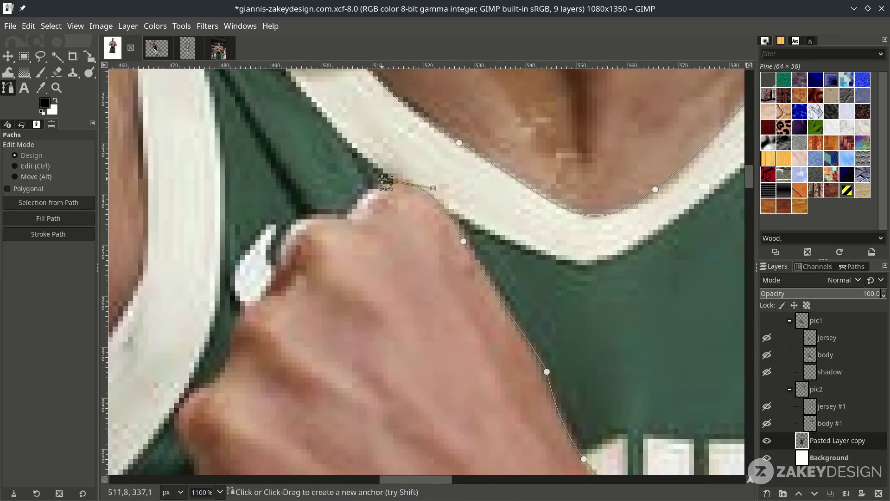
pyautogui.hscroll(3, 387, 182)
pyautogui.scroll(1, 556, 223)
pyautogui.moveTo(578, 255); pyautogui.dragTo(580, 301)
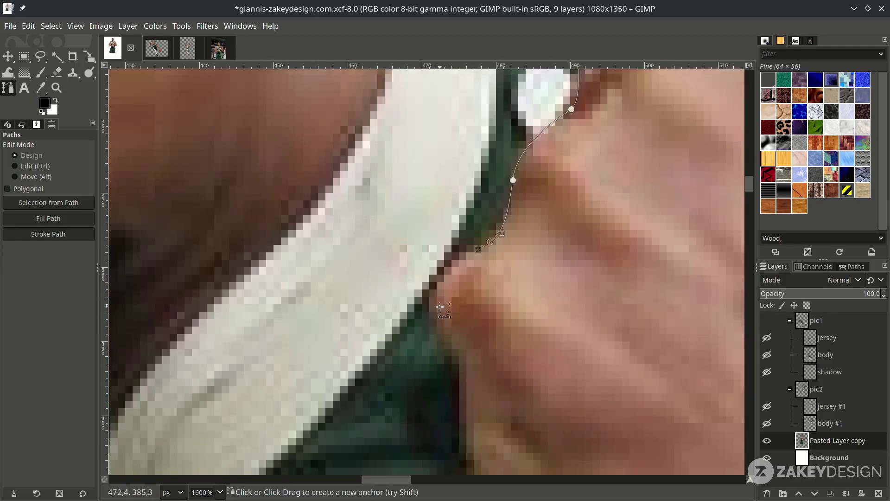
pyautogui.scroll(-3, 466, 287)
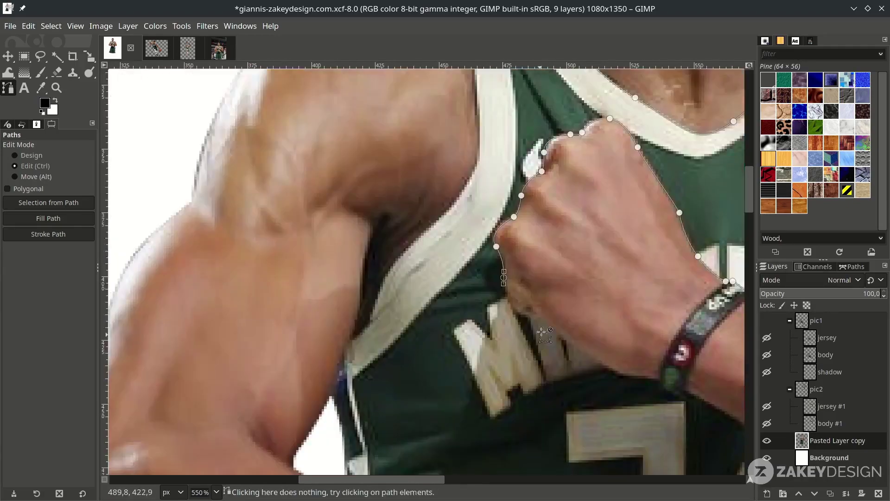
pyautogui.scroll(3, 466, 287)
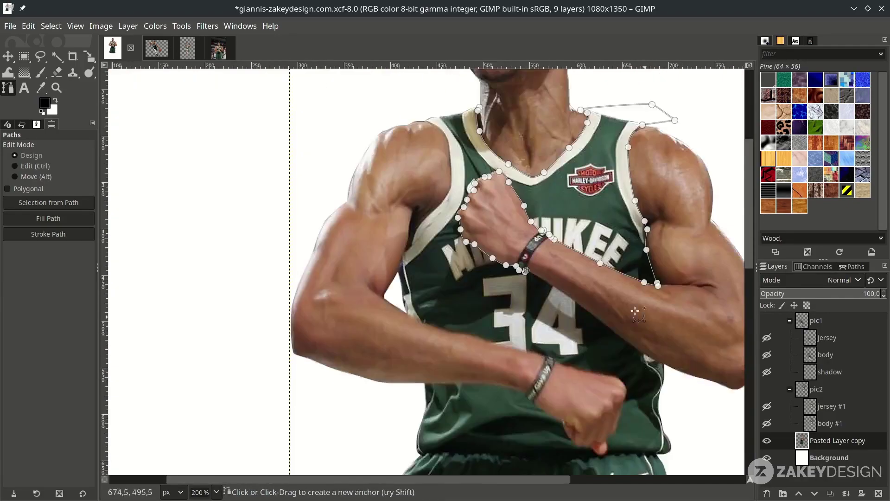
# Step: Trace the raised forearm's underside past the number 34, and route the path loosely around the outside of the shorts
pyautogui.scroll(3, 516, 347)
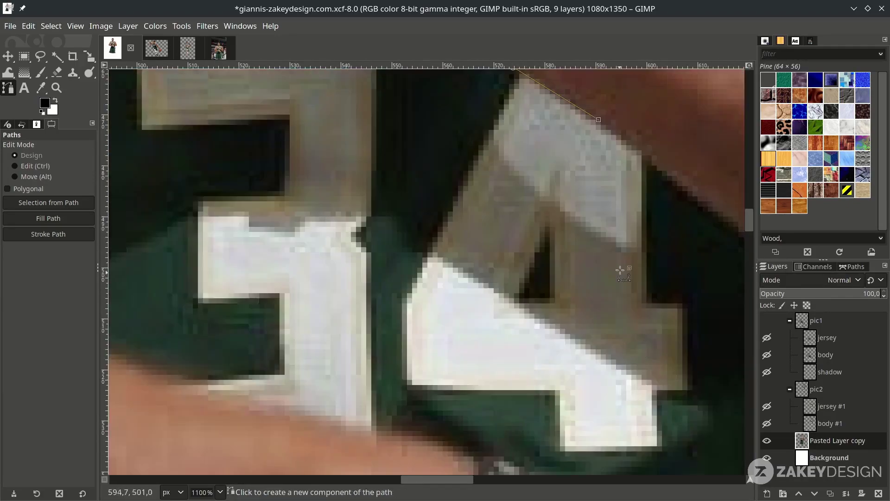
pyautogui.scroll(-3, 463, 278)
pyautogui.scroll(2, 500, 384)
pyautogui.scroll(-4, 500, 385)
pyautogui.click(592, 324)
pyautogui.scroll(4, 480, 224)
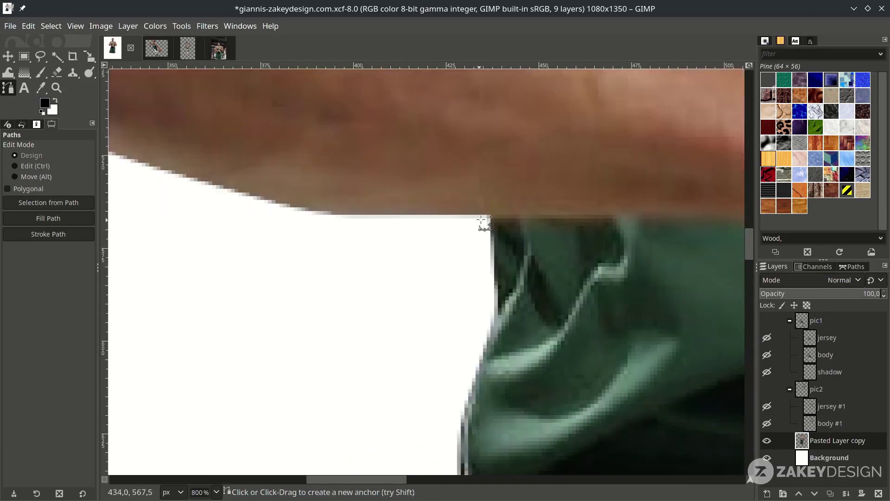
# Step: Trace the path along the underside of the lower forearm, around the wristband and the bottom of the lower fist
pyautogui.click(489, 215)
pyautogui.hscroll(4, 488, 215)
pyautogui.scroll(-3, 590, 280)
pyautogui.moveTo(587, 181); pyautogui.dragTo(600, 193)
pyautogui.click(612, 191)
pyautogui.hscroll(2, 611, 191)
pyautogui.moveTo(329, 225); pyautogui.dragTo(355, 239)
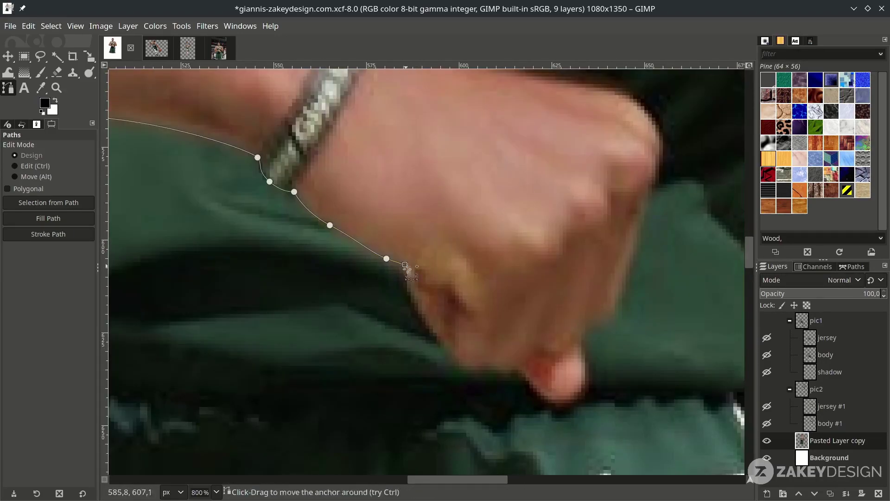
pyautogui.moveTo(652, 183); pyautogui.dragTo(654, 178)
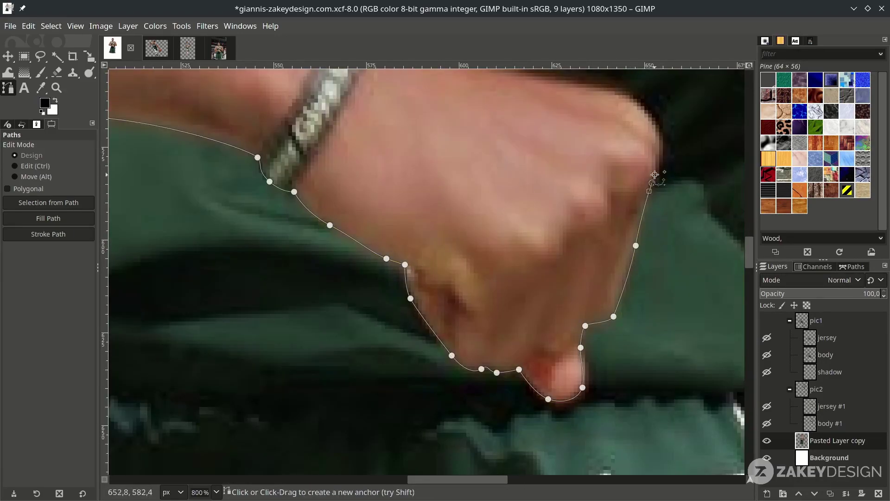
# Step: Continue the path over the knuckles and top of the lower fist and back along the forearm's upper edge below the number
pyautogui.scroll(3, 665, 241)
pyautogui.moveTo(670, 240); pyautogui.dragTo(668, 222)
pyautogui.moveTo(617, 154); pyautogui.dragTo(584, 142)
pyautogui.moveTo(446, 121); pyautogui.dragTo(387, 106)
pyautogui.scroll(-2, 381, 117)
pyautogui.hscroll(-3, 381, 117)
pyautogui.scroll(4, 523, 217)
pyautogui.scroll(-2, 523, 218)
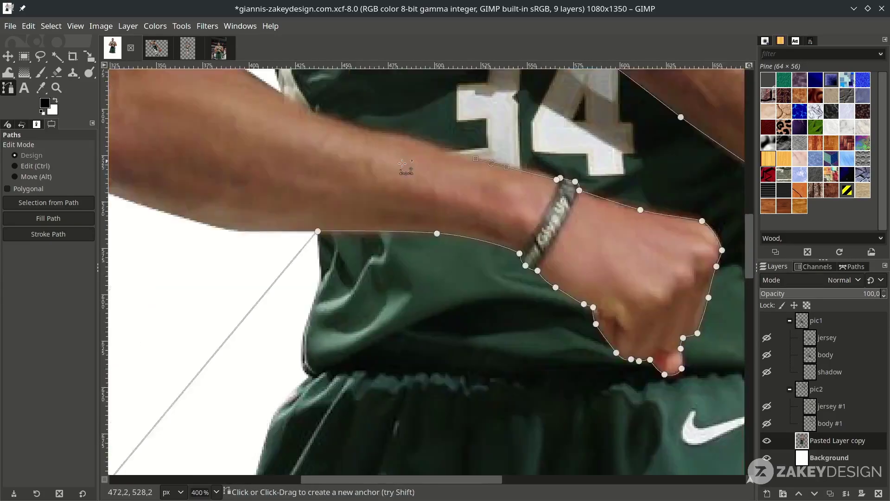
# Step: Extend the path along the forearm to the elbow and up the gap between the arm and the torso
pyautogui.scroll(2, 318, 308)
pyautogui.hscroll(-4, 447, 254)
pyautogui.click(313, 160)
pyautogui.scroll(1, 324, 163)
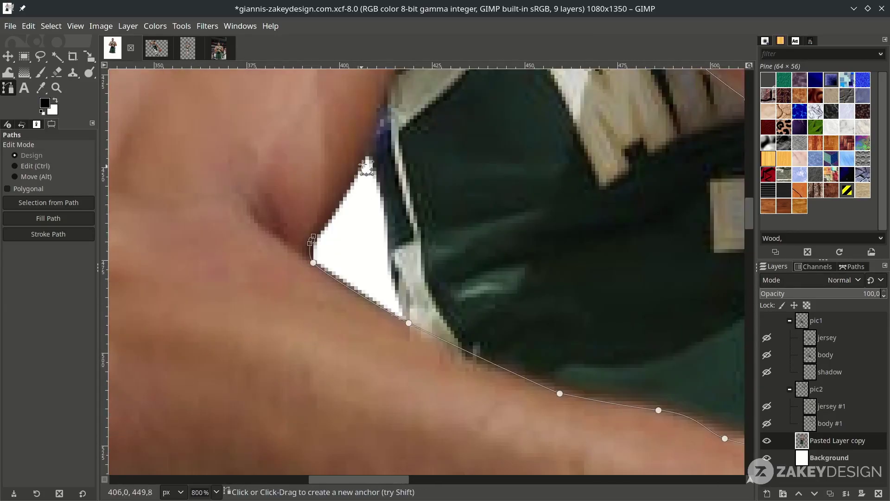
pyautogui.click(363, 159)
pyautogui.scroll(2, 363, 160)
# Step: Trace the armhole trim on the image's left side up to the shoulder and close the jersey path at the collar
pyautogui.click(392, 280)
pyautogui.moveTo(421, 258); pyautogui.dragTo(427, 237)
pyautogui.moveTo(451, 178); pyautogui.dragTo(463, 156)
pyautogui.scroll(1, 463, 157)
pyautogui.moveTo(538, 190); pyautogui.dragTo(558, 167)
pyautogui.scroll(2, 558, 168)
pyautogui.moveTo(584, 310); pyautogui.dragTo(585, 283)
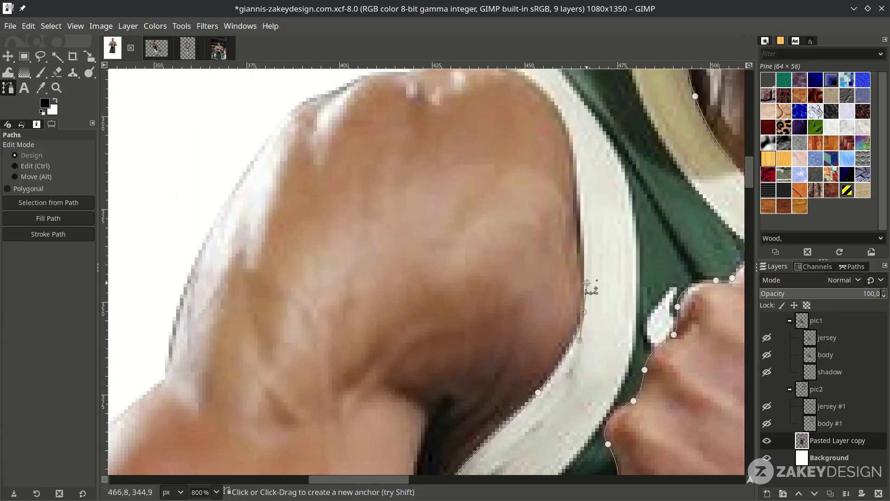
pyautogui.scroll(1, 585, 284)
pyautogui.moveTo(571, 242); pyautogui.dragTo(561, 219)
pyautogui.moveTo(502, 165); pyautogui.dragTo(481, 155)
pyautogui.click(451, 133)
pyautogui.scroll(-1, 451, 132)
pyautogui.scroll(-6, 619, 137)
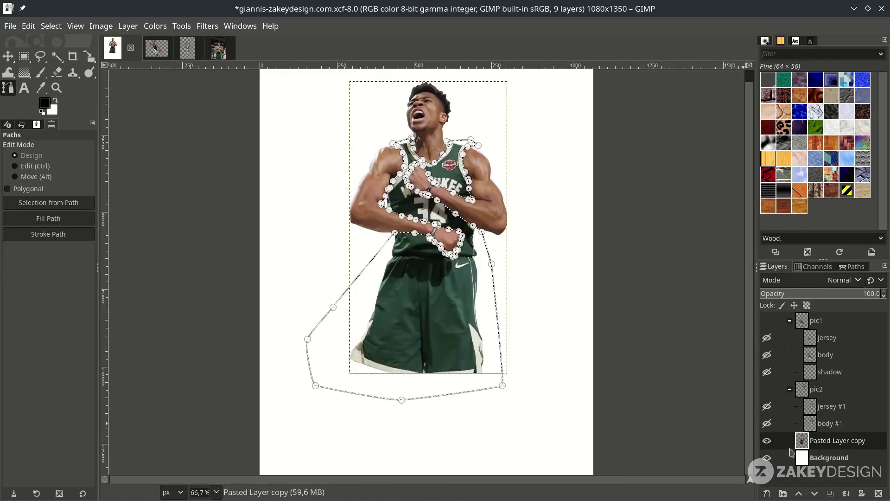
# Step: Copy the uniform area enclosed by the path and paste it as a new layer above the player's cut-out
pyautogui.hotkey('ctrl', 'c')
pyautogui.hotkey('ctrl', 'v')
pyautogui.click(766, 493)
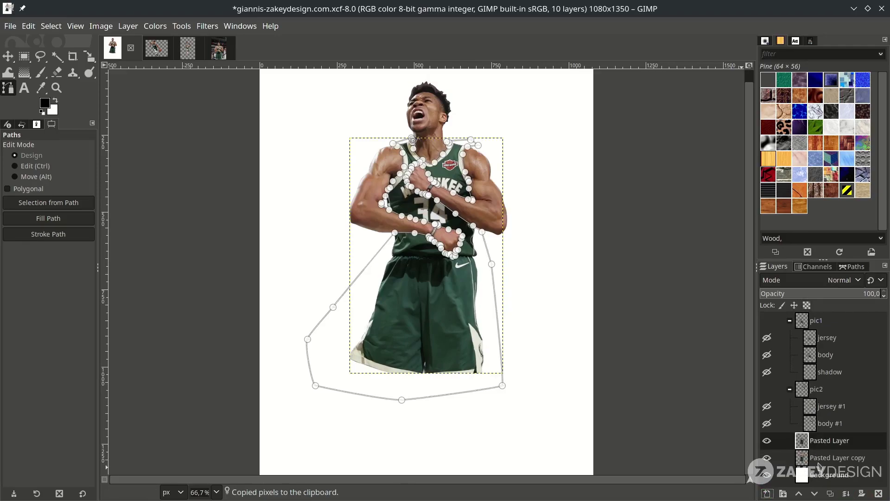
# Step: Rename the pasted uniform layer as jersey and the original cut-out layer as body
pyautogui.doubleClick(836, 444)
pyautogui.write('jersey')
pyautogui.press('Return')
pyautogui.doubleClick(835, 459)
pyautogui.write('body')
pyautogui.press('Return')
pyautogui.click(830, 443)
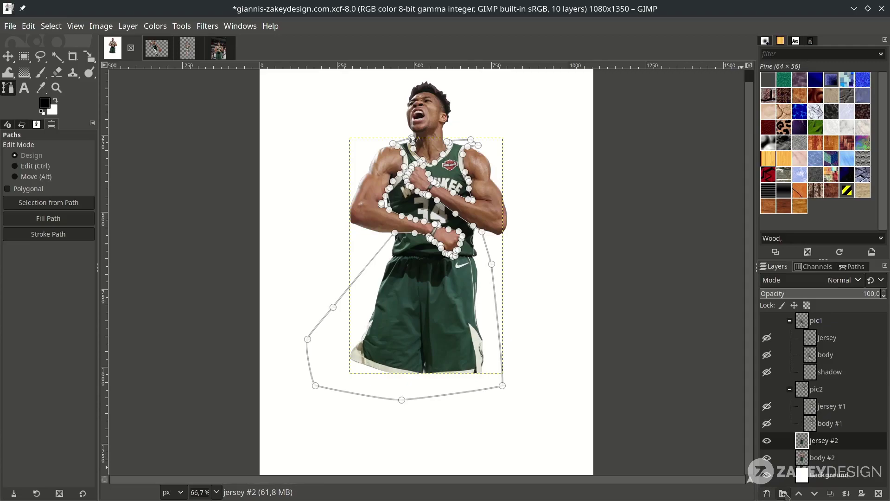
# Step: Create a layer group named pic3 and move the shouting player's jersey and body layers into it
pyautogui.click(783, 494)
pyautogui.doubleClick(839, 446)
pyautogui.write('pic3')
pyautogui.press('Return')
pyautogui.moveTo(838, 459); pyautogui.dragTo(832, 441)
pyautogui.moveTo(830, 480); pyautogui.dragTo(858, 481)
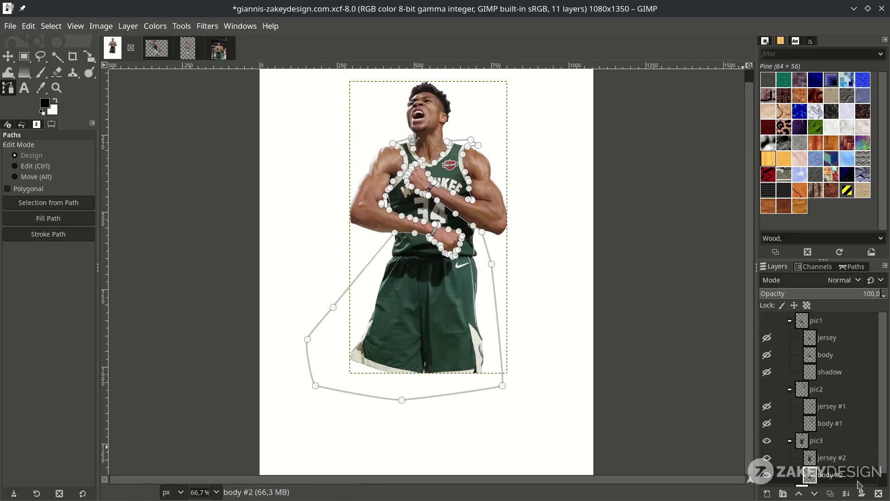
# Step: Desaturate the shouting player's body layer using Luminance mode
pyautogui.click(10, 57)
pyautogui.press('-')
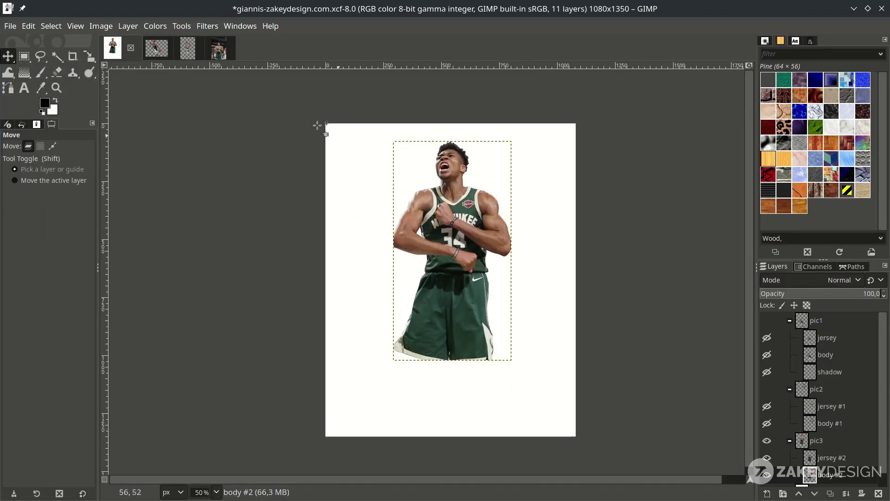
pyautogui.click(155, 26)
pyautogui.moveTo(203, 274)
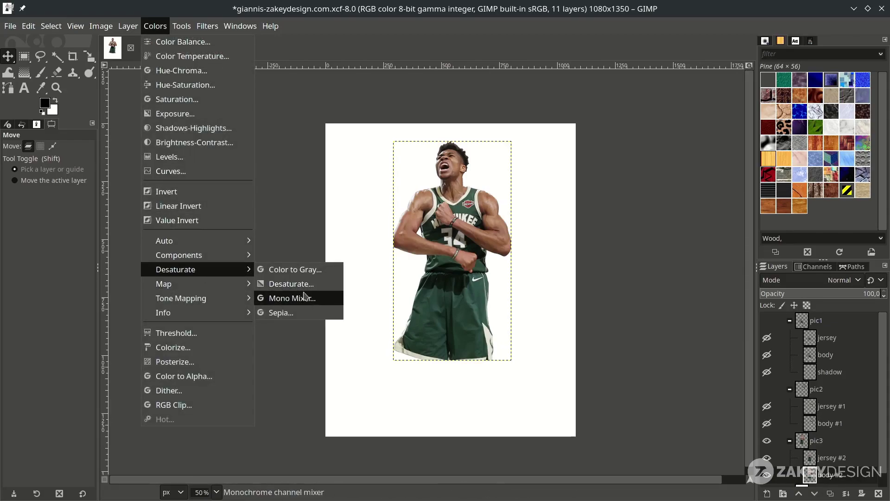
pyautogui.click(306, 284)
pyautogui.click(762, 247)
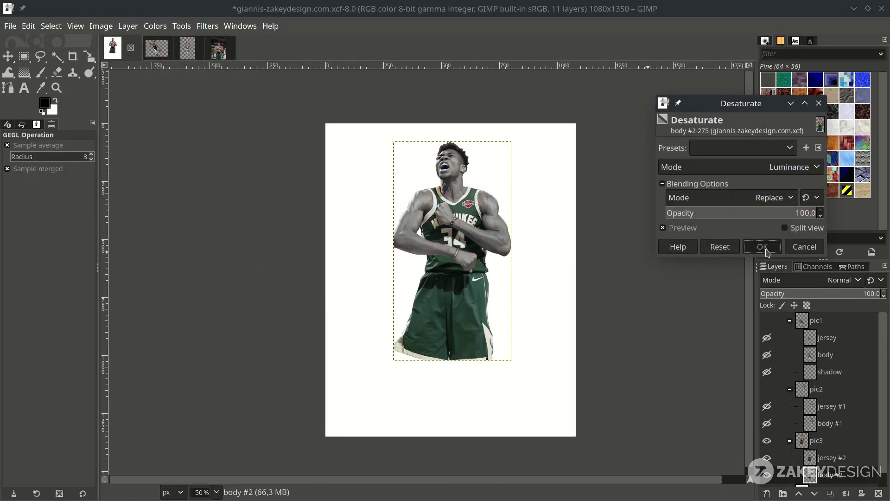
# Step: Apply an S-shaped Curves adjustment to the body layer, lowering the shadows and raising the highlights to output 183 at input 163
pyautogui.click(154, 26)
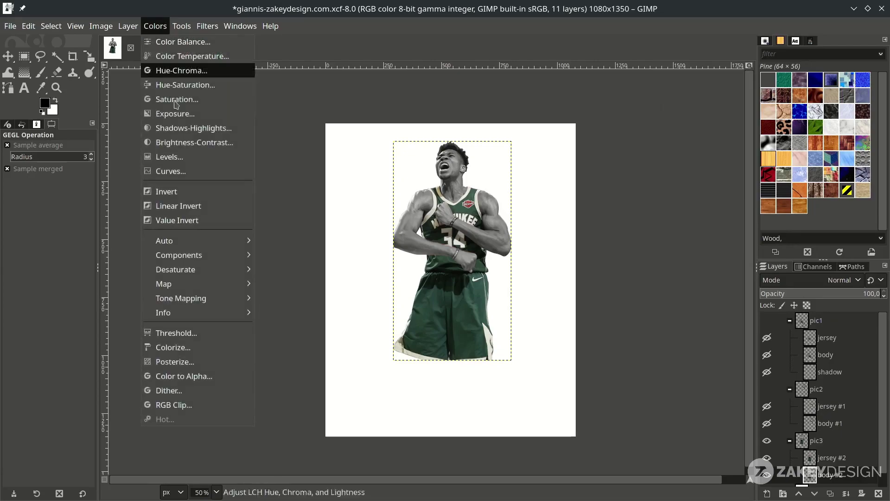
pyautogui.click(170, 172)
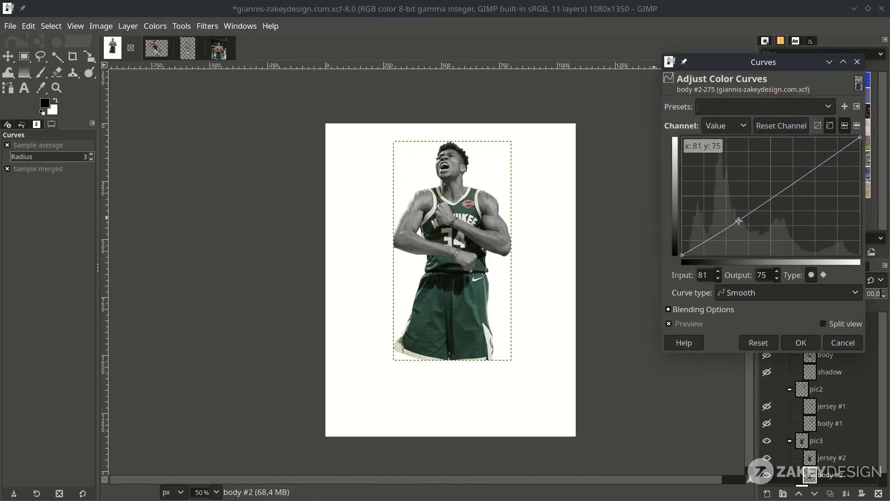
pyautogui.moveTo(739, 217); pyautogui.dragTo(739, 226)
pyautogui.moveTo(797, 182); pyautogui.dragTo(795, 170)
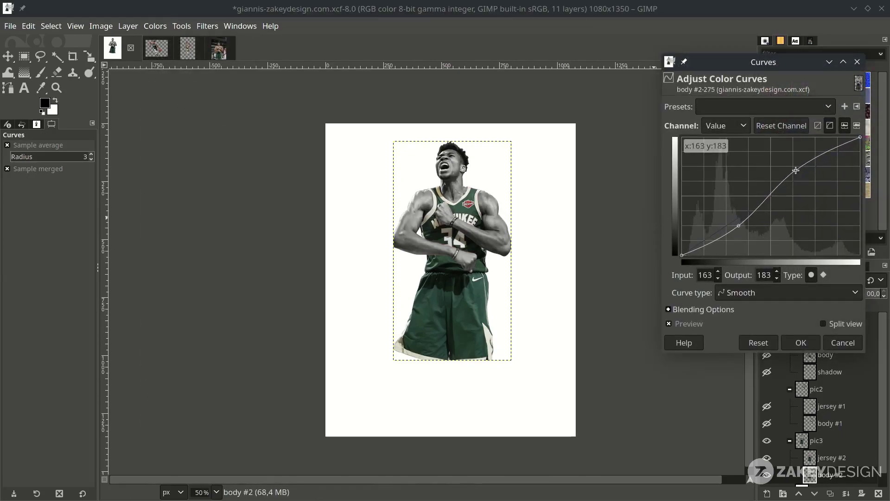
pyautogui.click(797, 344)
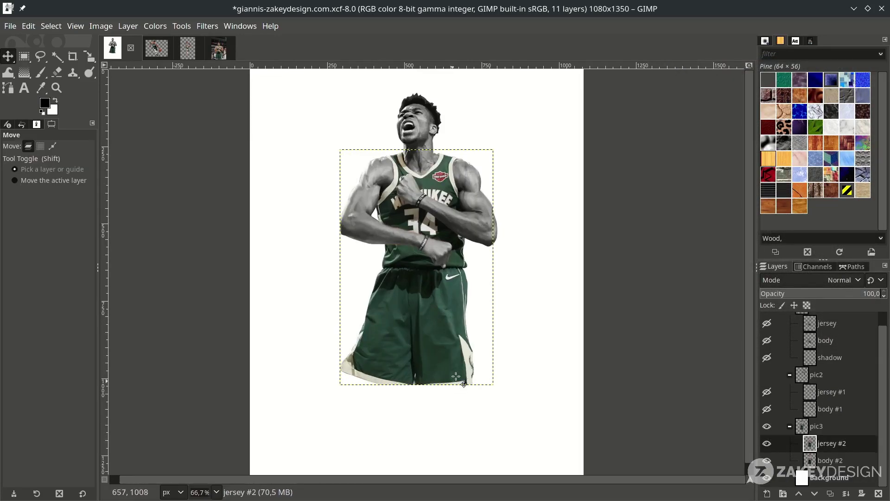
# Step: Add a white (full opacity) layer mask to the jersey #2 layer
pyautogui.scroll(1, 822, 452)
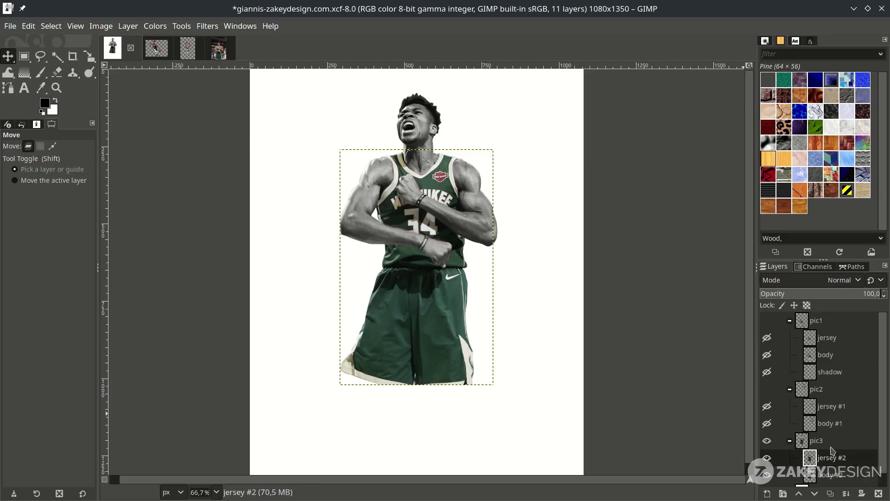
pyautogui.scroll(-1, 840, 464)
pyautogui.rightClick(843, 448)
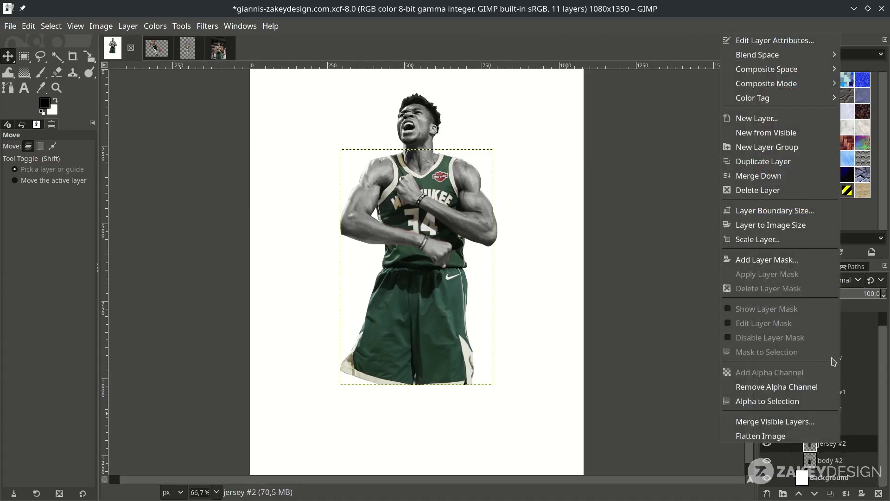
pyautogui.click(766, 260)
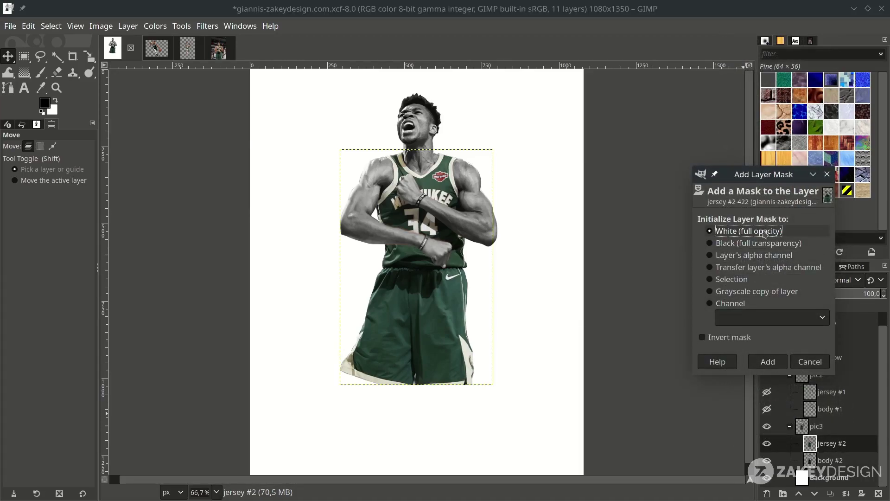
pyautogui.click(767, 362)
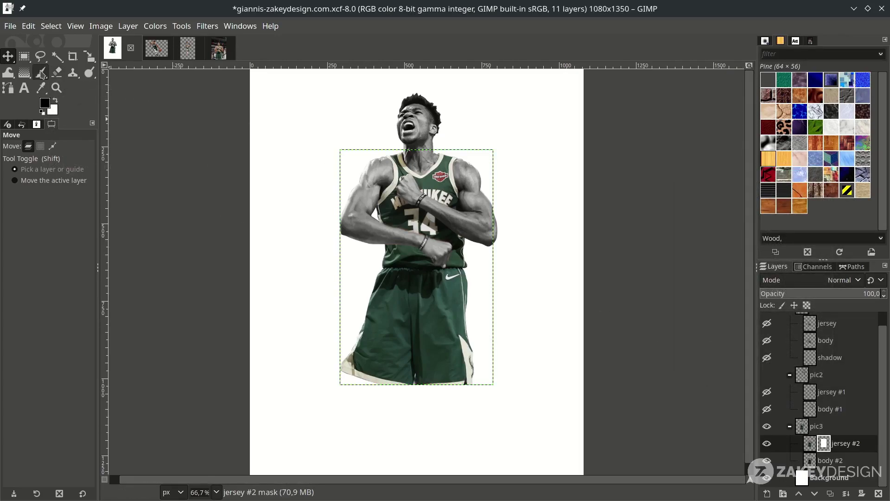
# Step: Paint black with a soft 366 px Paintbrush across the lower shorts on the jersey #2 mask to fade out the coloured hem
pyautogui.click(41, 72)
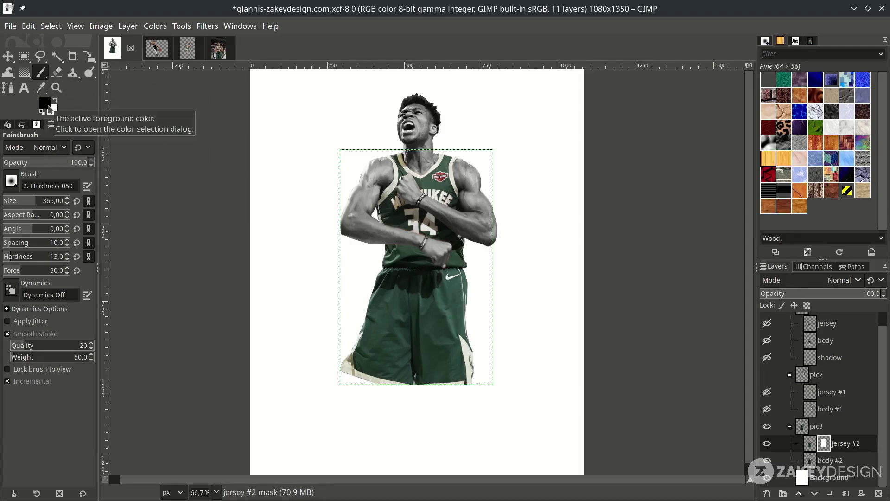
pyautogui.keyDown('ctrl'); pyautogui.scroll(2, 329, 351); pyautogui.keyUp('ctrl')
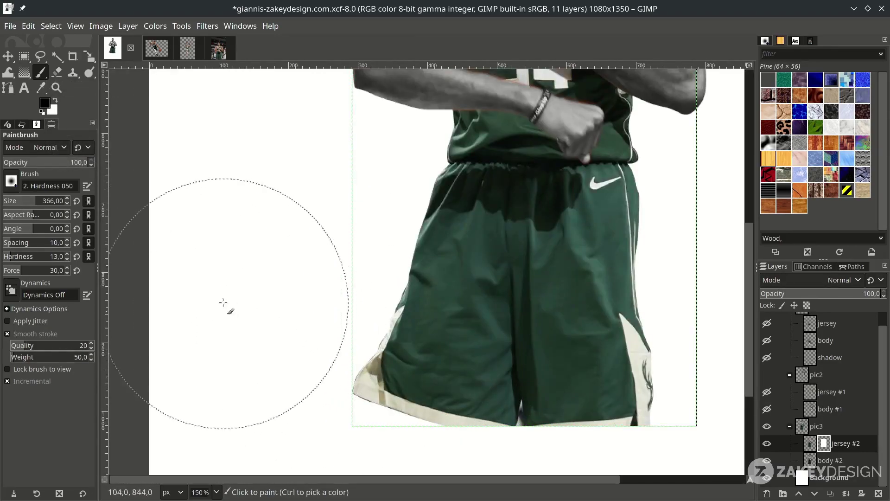
pyautogui.keyDown('ctrl'); pyautogui.scroll(-1, 421, 368); pyautogui.keyUp('ctrl')
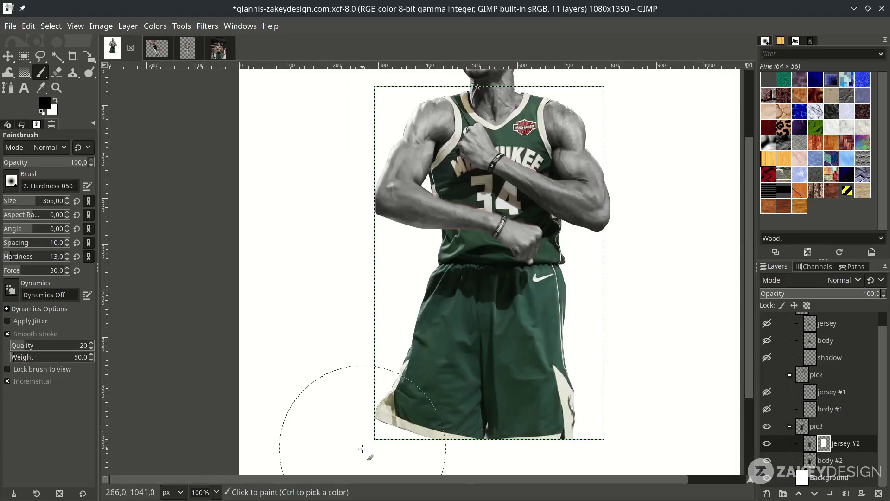
pyautogui.moveTo(363, 432)
pyautogui.mouseDown()
pyautogui.moveTo(434, 444)
pyautogui.moveTo(386, 424)
pyautogui.moveTo(381, 405)
pyautogui.moveTo(562, 462)
pyautogui.moveTo(544, 428)
pyautogui.moveTo(502, 428)
pyautogui.moveTo(434, 401)
pyautogui.moveTo(478, 421)
pyautogui.moveTo(522, 414)
pyautogui.mouseUp()
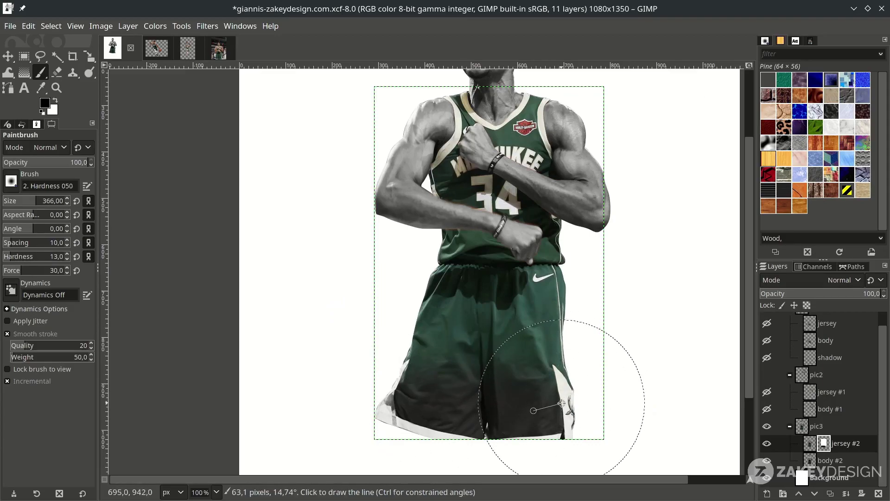
# Step: Add a white (full opacity) layer mask to the body #2 layer
pyautogui.click(832, 461)
pyautogui.rightClick(833, 462)
pyautogui.click(803, 277)
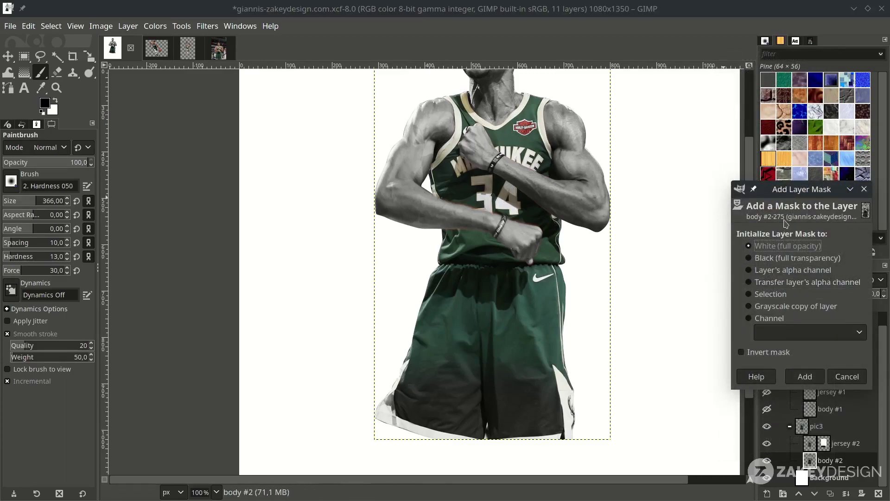
pyautogui.click(806, 379)
# Step: Paint black across the lower shorts on the body #2 mask so the figure fades softly into the background
pyautogui.scroll(-3, 522, 373)
pyautogui.scroll(2, 522, 374)
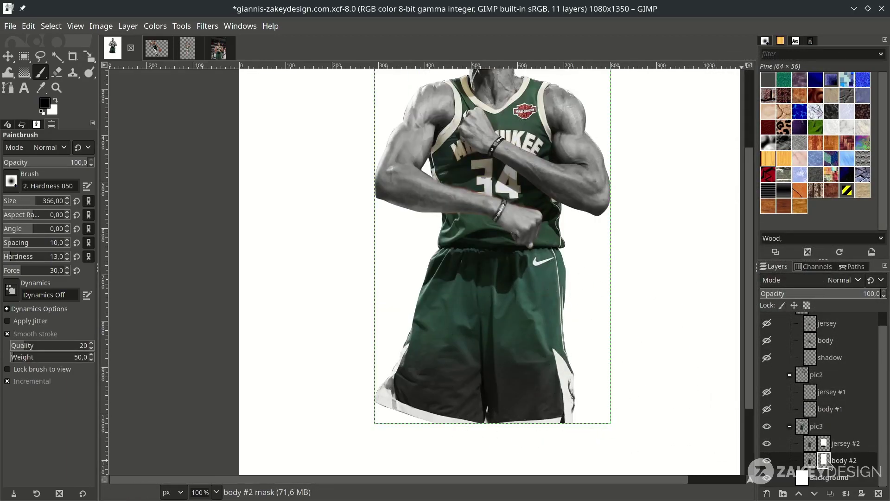
pyautogui.moveTo(547, 419)
pyautogui.mouseDown()
pyautogui.moveTo(383, 406)
pyautogui.moveTo(500, 378)
pyautogui.mouseUp()
pyautogui.scroll(-3, 566, 322)
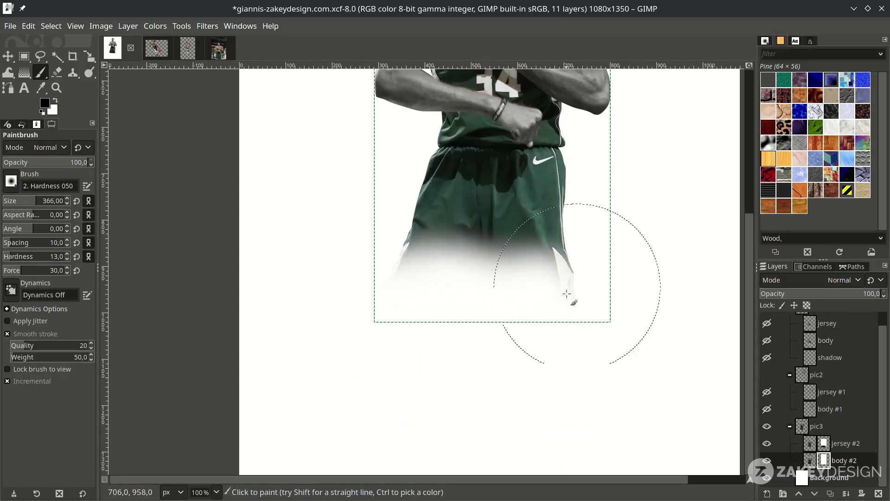
pyautogui.scroll(-1, 580, 276)
pyautogui.scroll(-1, 851, 428)
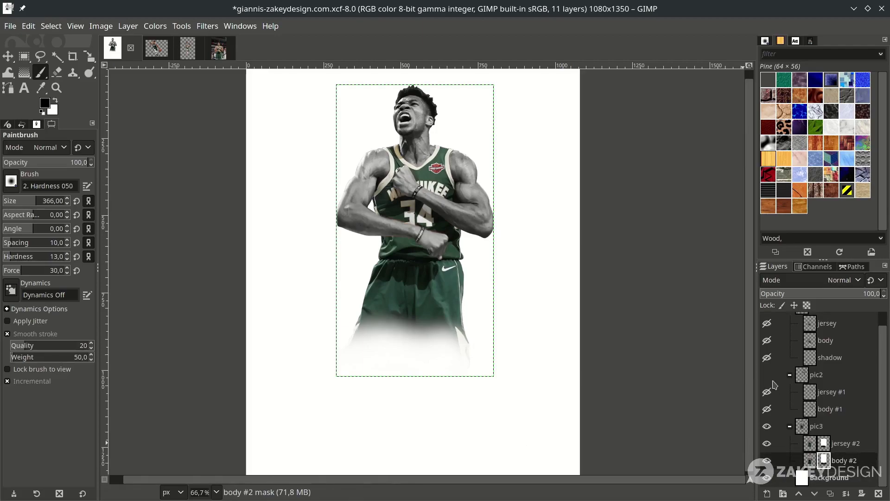
# Step: Make the pic1 and pic2 groups visible again alongside the shouting player
pyautogui.scroll(1, 775, 381)
pyautogui.click(767, 322)
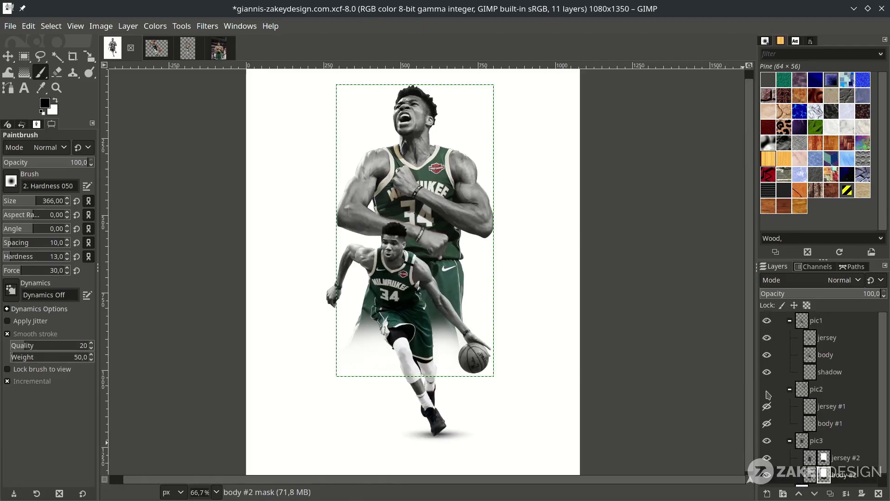
pyautogui.click(767, 388)
pyautogui.scroll(-1, 376, 318)
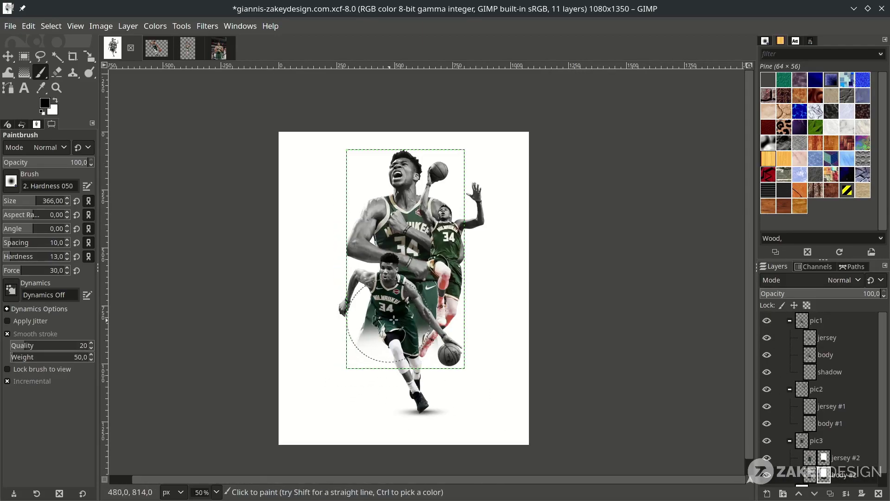
pyautogui.click(8, 57)
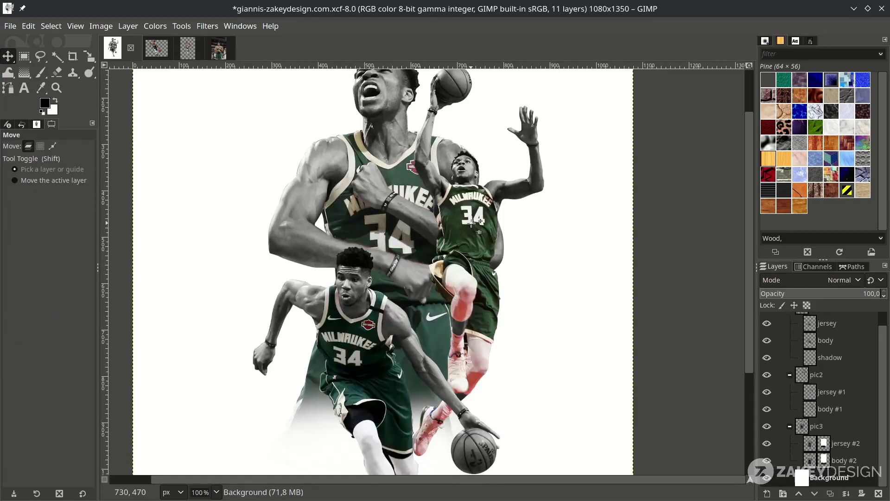
pyautogui.scroll(-1, 472, 223)
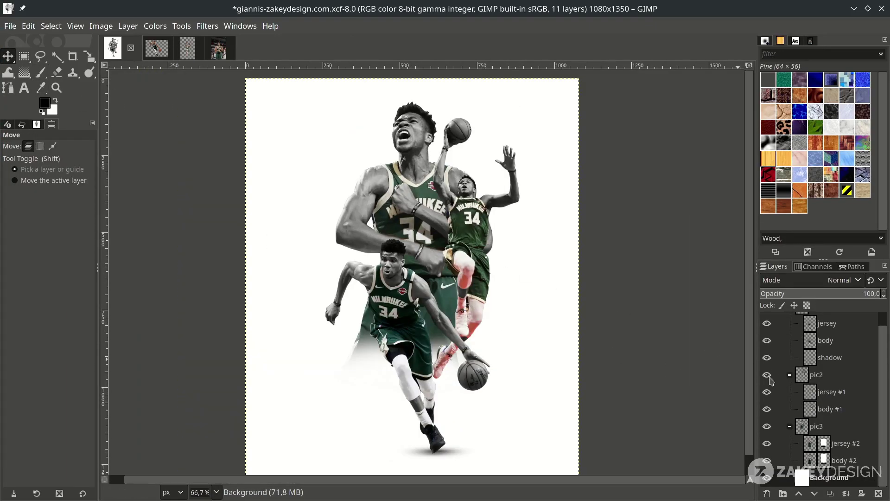
# Step: Apply Hue-Saturation to the jersey #1 layer with Hue 28.7, Lightness -0.6 and Saturation -1.2
pyautogui.click(810, 394)
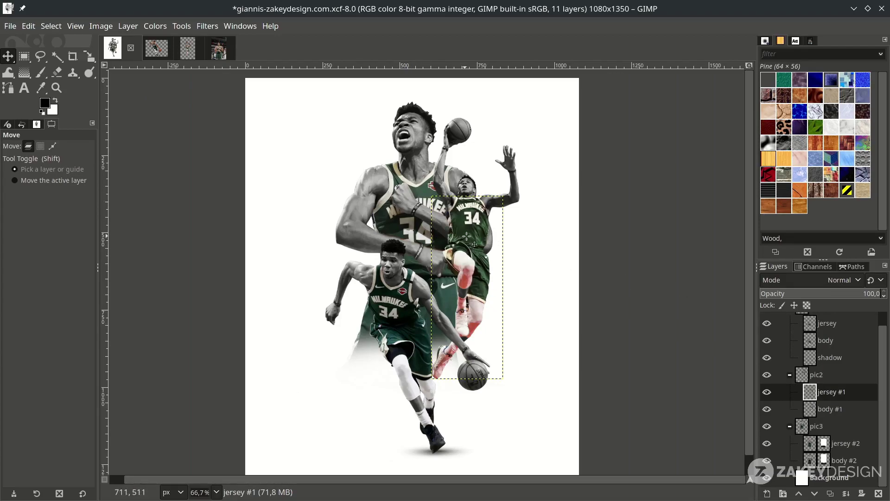
pyautogui.click(157, 27)
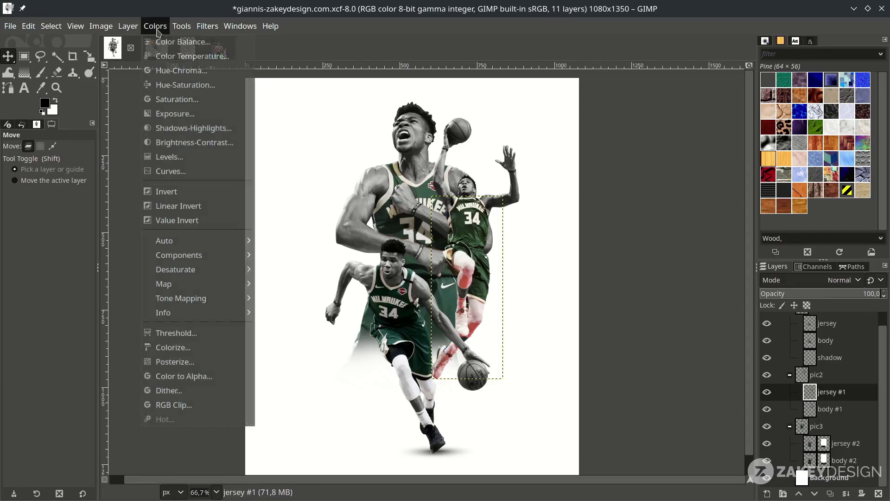
pyautogui.click(175, 87)
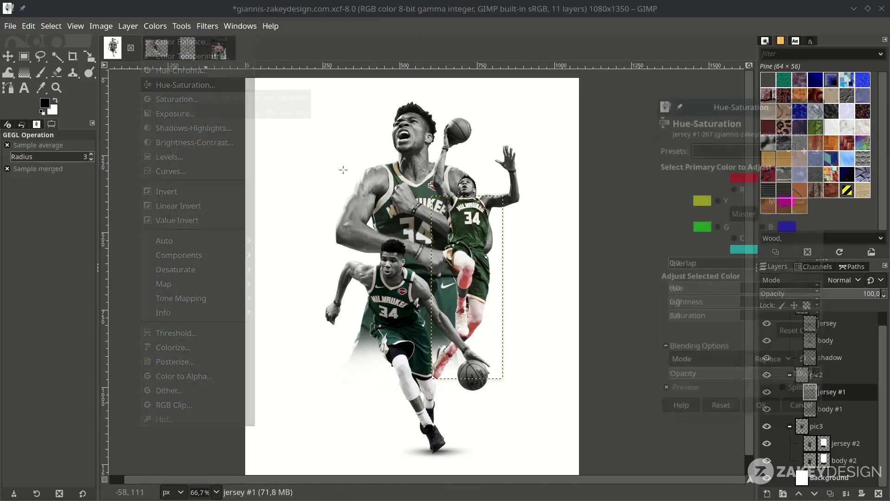
pyautogui.scroll(2, 572, 253)
pyautogui.scroll(3, 479, 252)
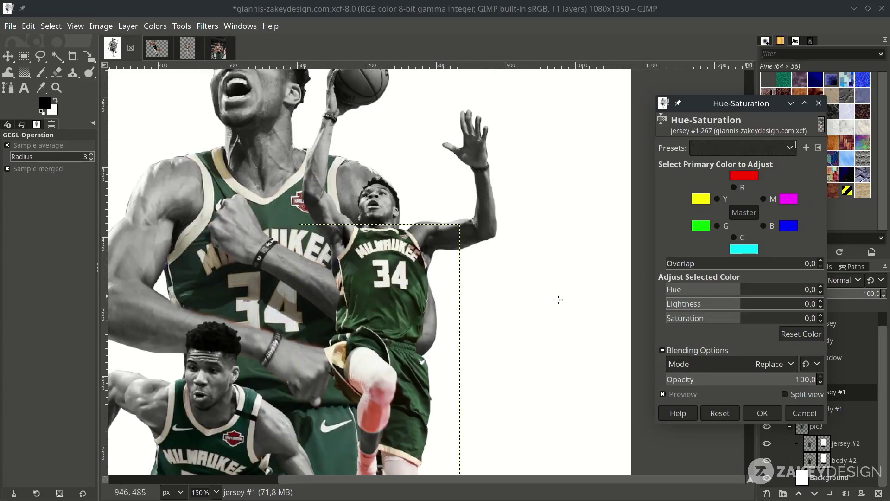
pyautogui.moveTo(741, 293); pyautogui.dragTo(753, 293)
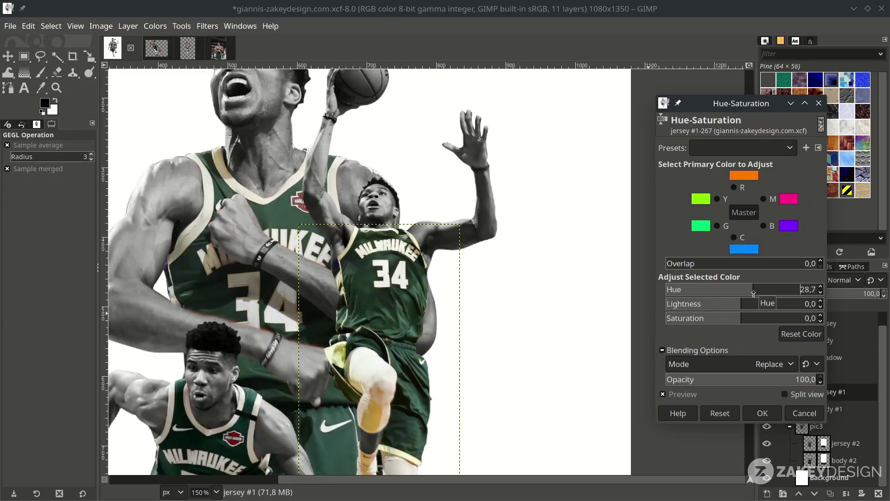
pyautogui.scroll(-2, 373, 230)
pyautogui.scroll(1, 373, 232)
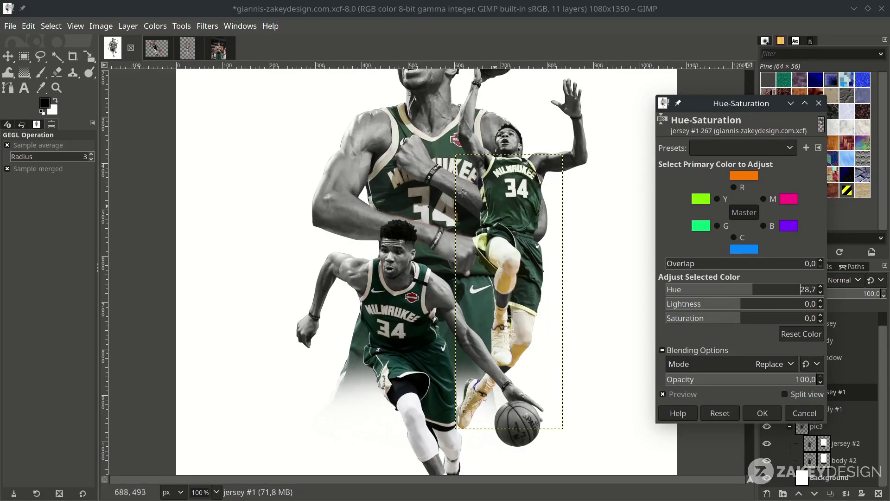
pyautogui.moveTo(732, 307)
pyautogui.mouseDown()
pyautogui.moveTo(752, 320)
pyautogui.moveTo(739, 321)
pyautogui.mouseUp()
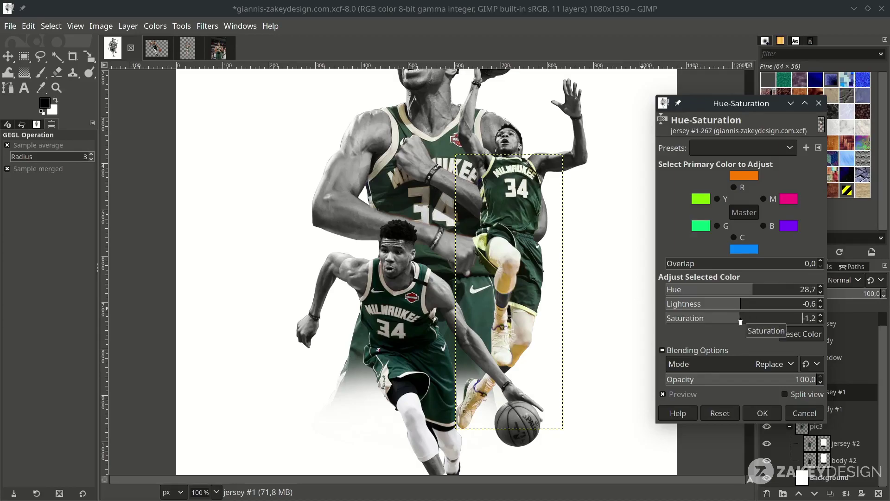
pyautogui.click(762, 413)
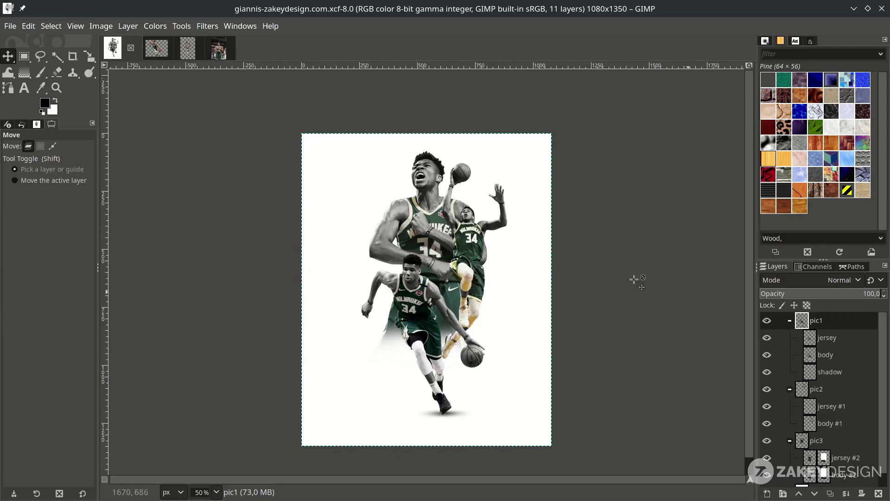
# Step: Reposition the dribbling player's pic1 group and lower the leaping player's pic2 group over the shouting player, leaving pic3 selected
pyautogui.moveTo(403, 322); pyautogui.dragTo(437, 308)
pyautogui.hotkey('ctrl', 'z')
pyautogui.hotkey('ctrl', 'z')
pyautogui.click(825, 388)
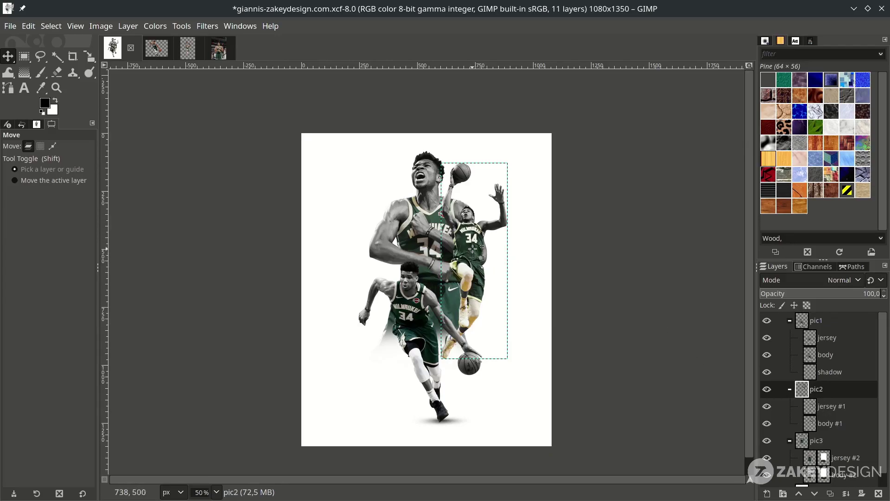
pyautogui.moveTo(463, 242)
pyautogui.mouseDown()
pyautogui.moveTo(469, 254)
pyautogui.moveTo(458, 259)
pyautogui.moveTo(468, 258)
pyautogui.mouseUp()
pyautogui.click(431, 228)
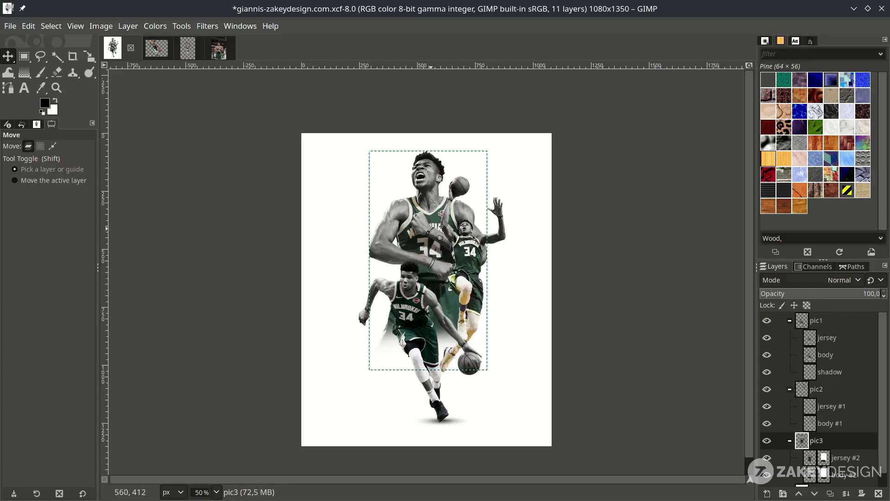
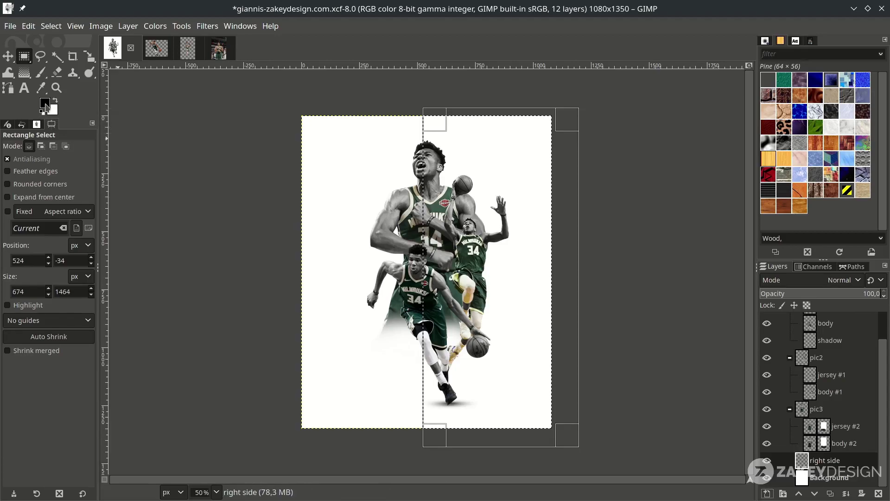
# Step: Set the foreground colour to HTML notation 143e2b
pyautogui.click(45, 103)
pyautogui.moveTo(277, 231); pyautogui.dragTo(256, 229)
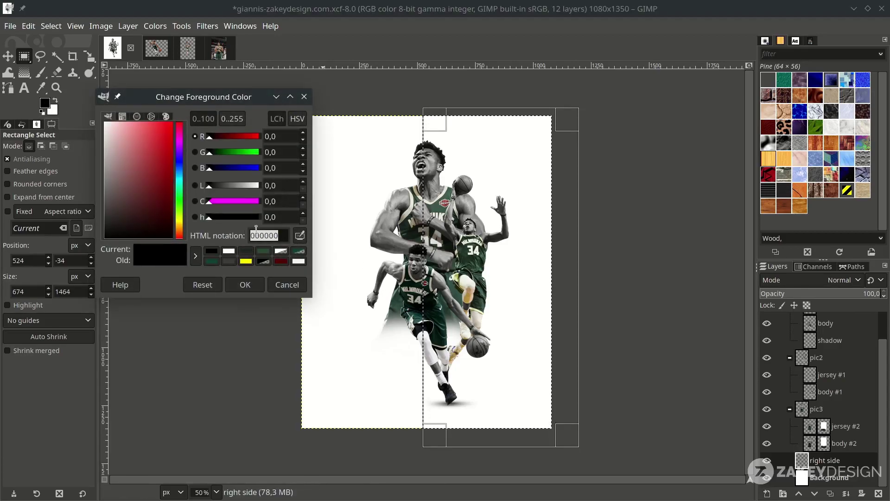
pyautogui.write('143e2b')
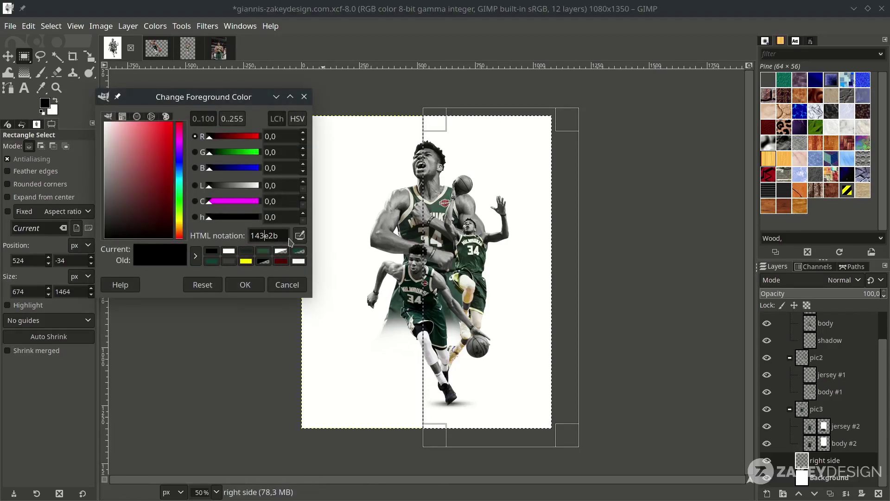
pyautogui.click(245, 284)
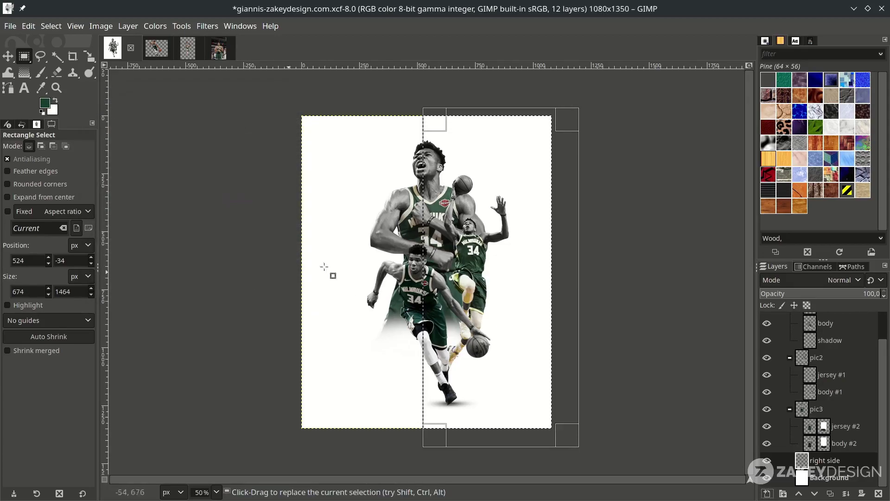
# Step: Fill the selected right half of the poster with the foreground colour on the right side layer and clear the selection
pyautogui.click(28, 26)
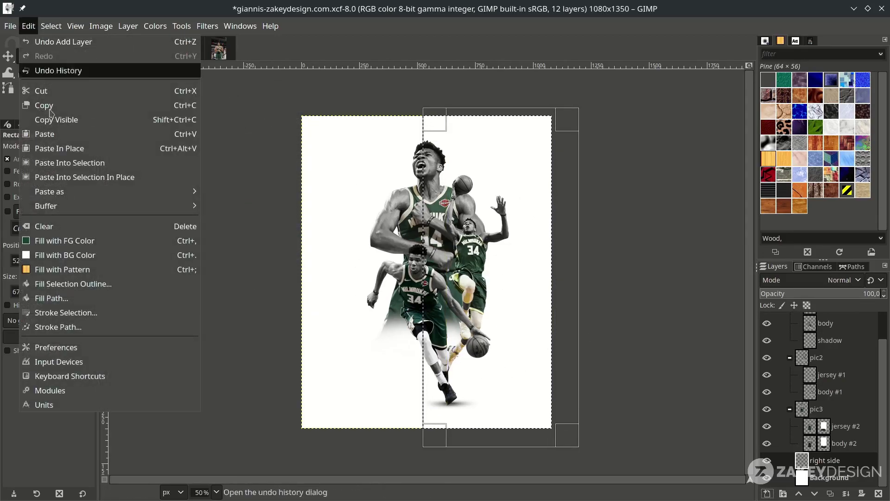
pyautogui.click(85, 245)
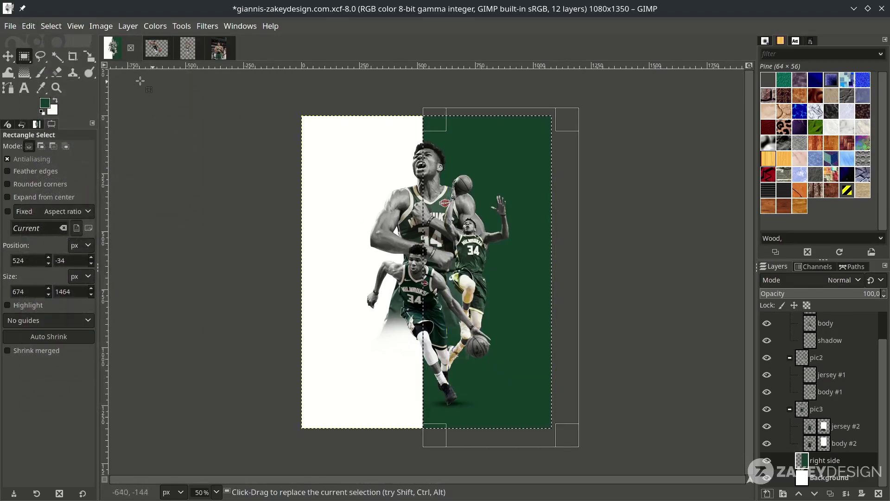
pyautogui.click(8, 56)
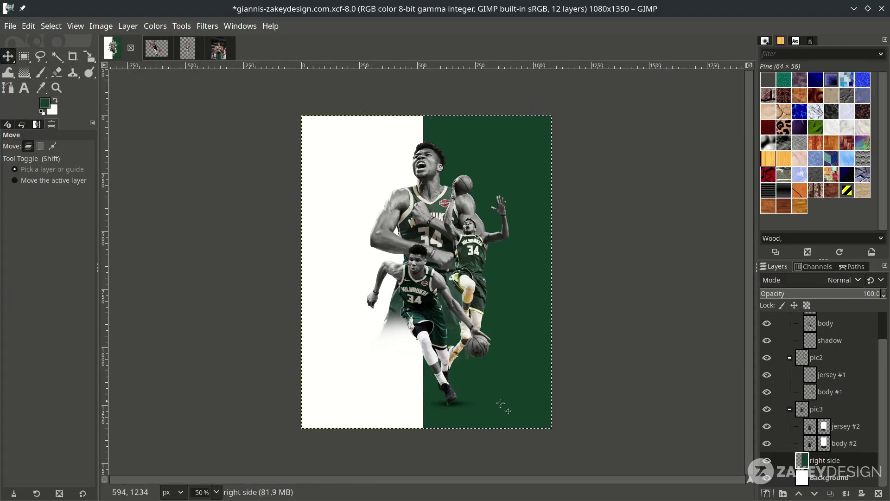
pyautogui.click(51, 26)
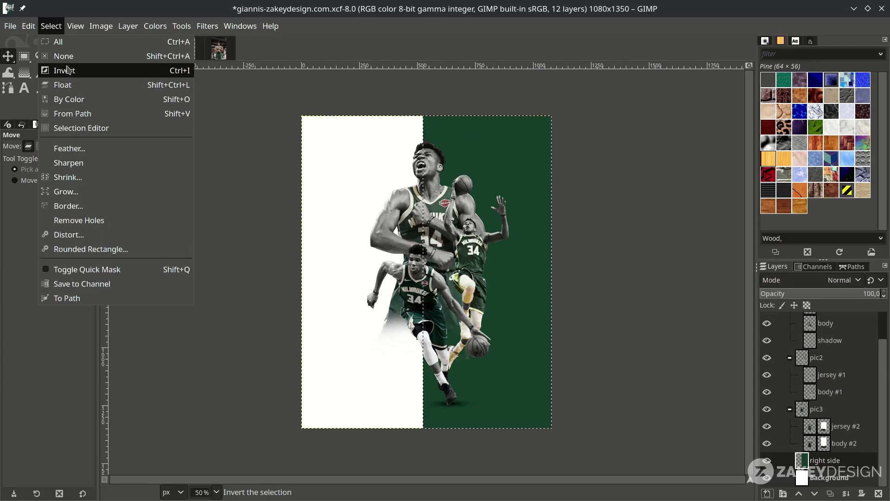
pyautogui.click(63, 56)
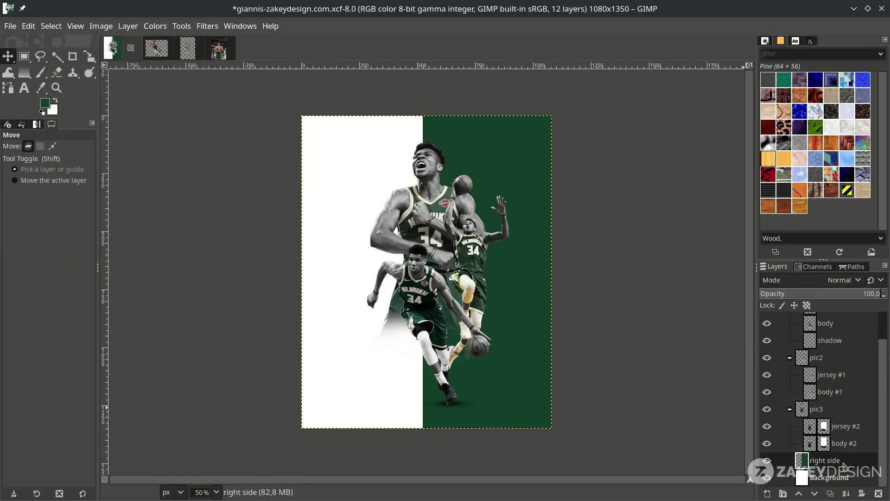
# Step: Set the right side layer's blend mode to Hard light and select the Background layer
pyautogui.click(850, 283)
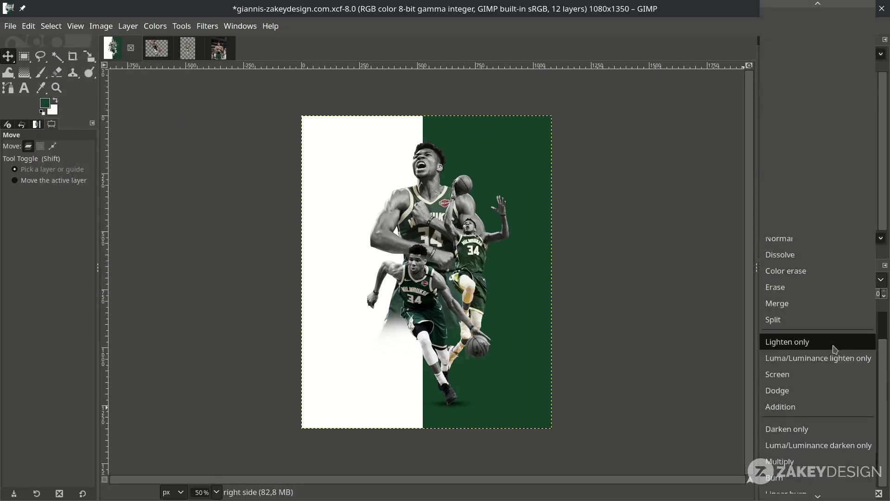
pyautogui.scroll(-5, 783, 343)
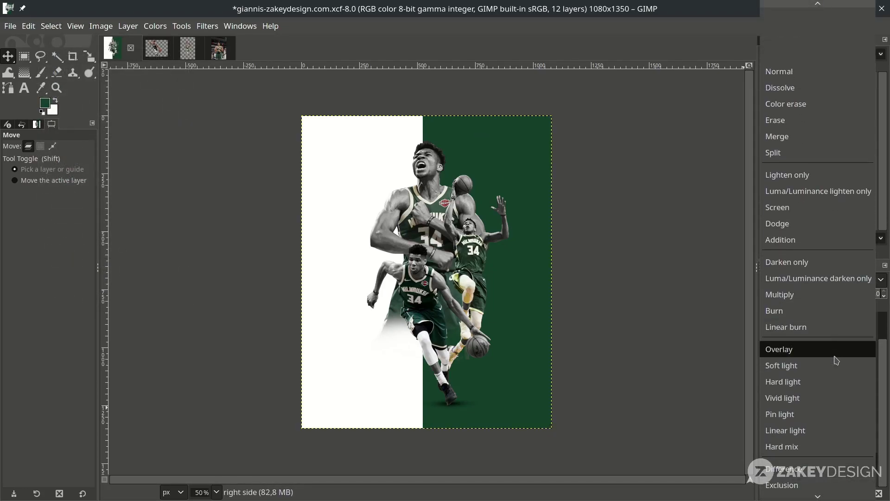
pyautogui.click(804, 388)
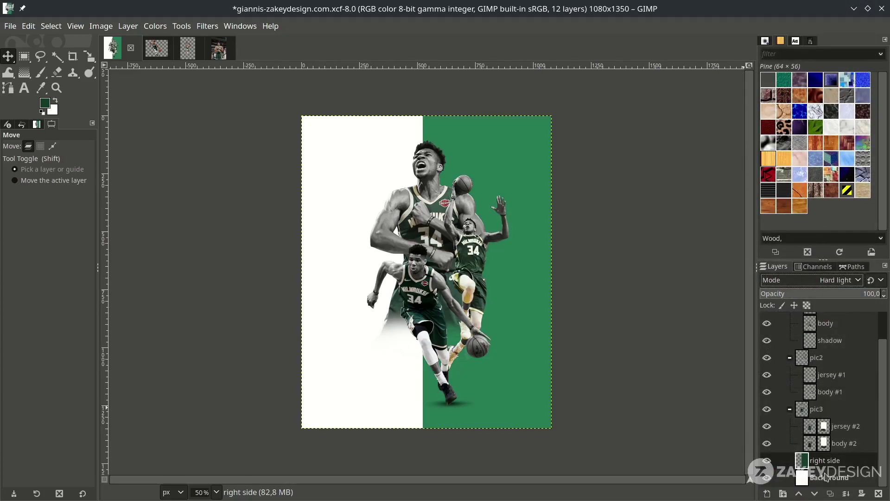
pyautogui.click(826, 477)
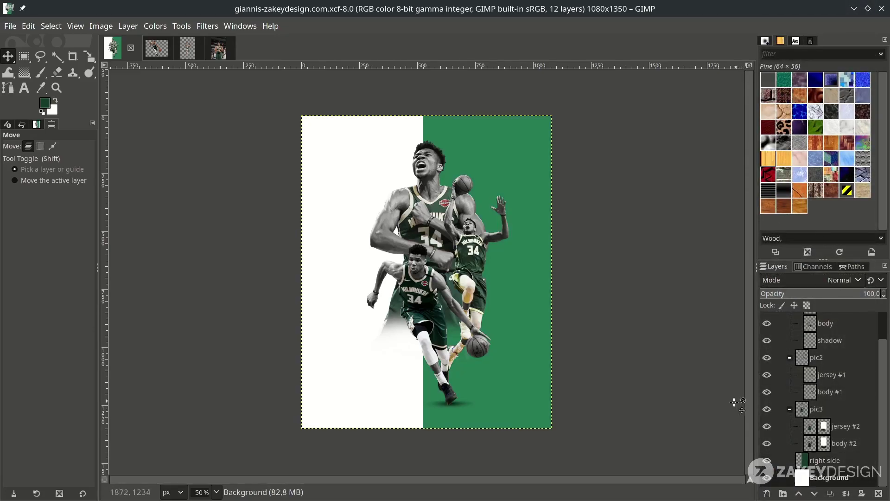
# Step: Open the crowd photo maxresdefault-2-1.jpg as a new layer above the Background layer
pyautogui.click(11, 26)
pyautogui.click(35, 84)
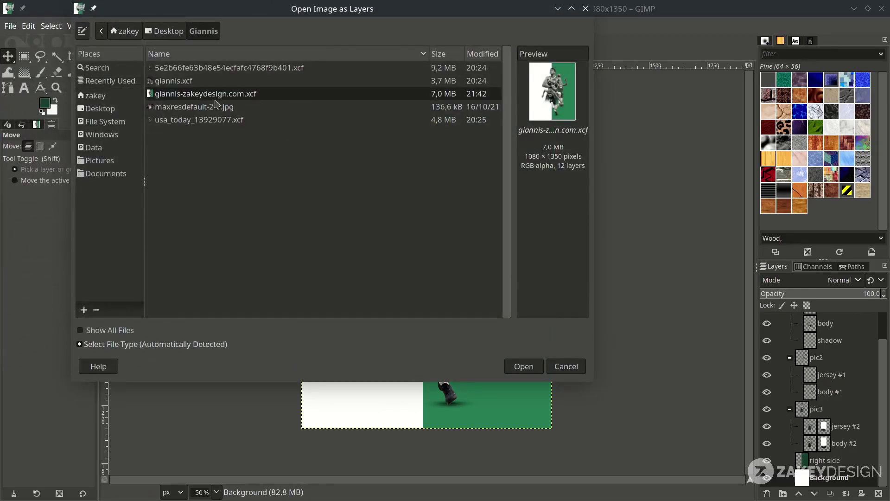
pyautogui.doubleClick(216, 107)
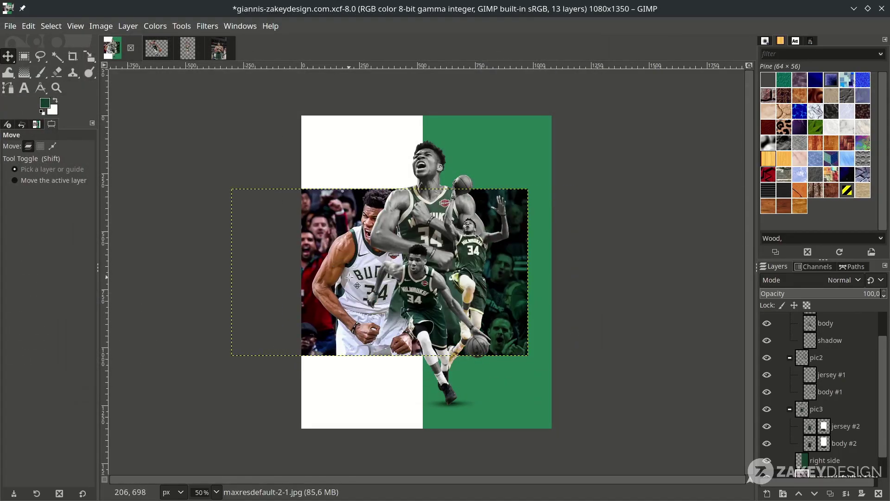
# Step: Scale the crowd photo layer to about 2505 × 1409 px and shift it so the shouting player covers the poster's left half
pyautogui.hotkey('shift', 's')
pyautogui.click(539, 344)
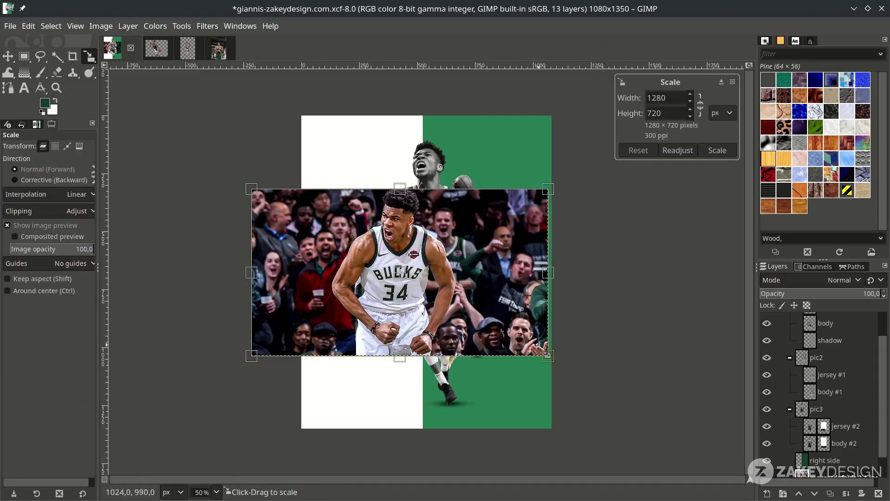
pyautogui.moveTo(538, 344); pyautogui.dragTo(824, 485)
pyautogui.moveTo(400, 268); pyautogui.dragTo(372, 268)
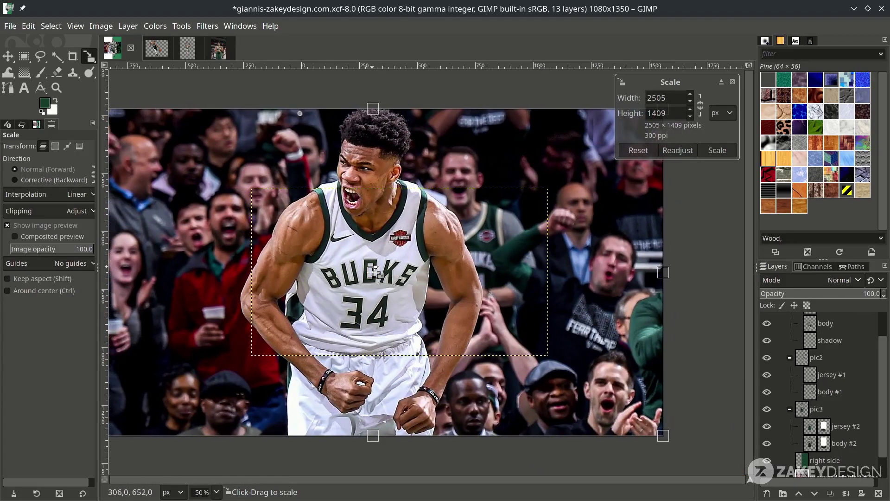
pyautogui.press('Return')
pyautogui.press('m')
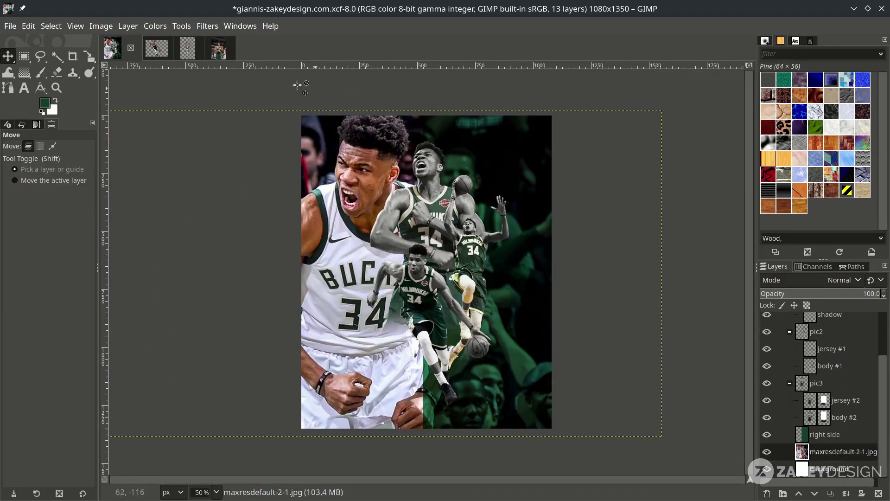
# Step: Desaturate the crowd photo layer using Luminance mode and lower its opacity to a faint background texture
pyautogui.click(155, 29)
pyautogui.moveTo(238, 269)
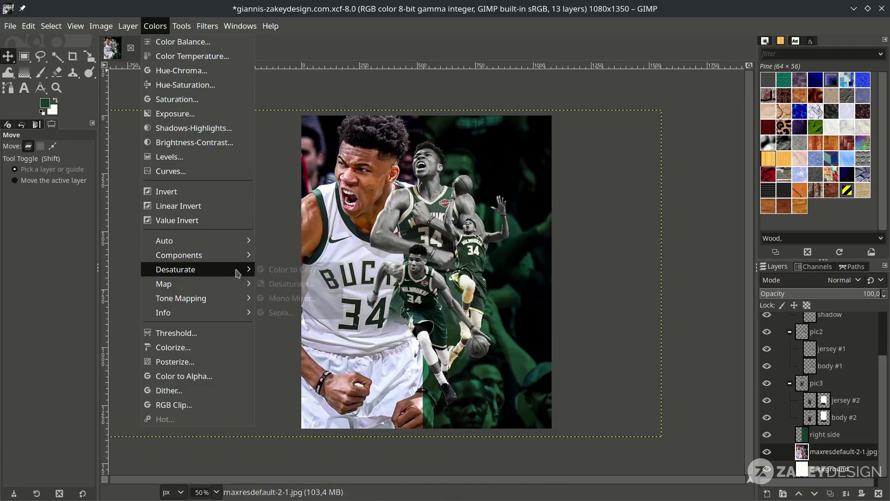
pyautogui.click(292, 290)
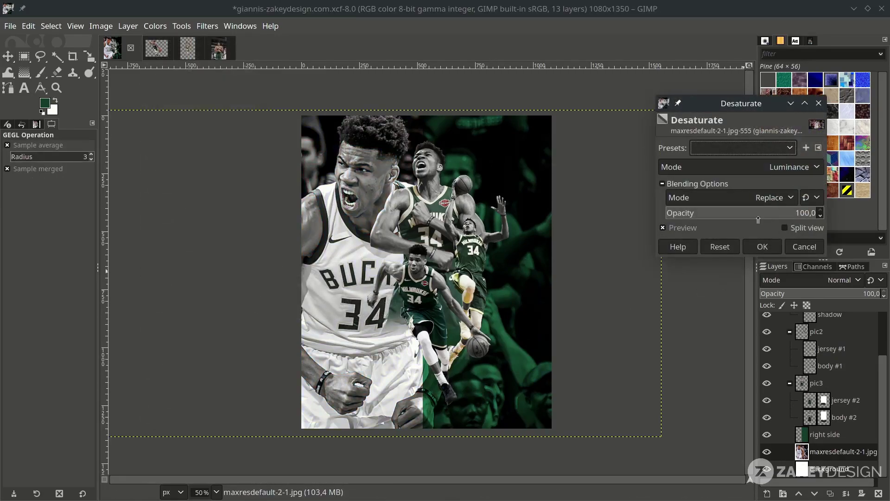
pyautogui.click(762, 249)
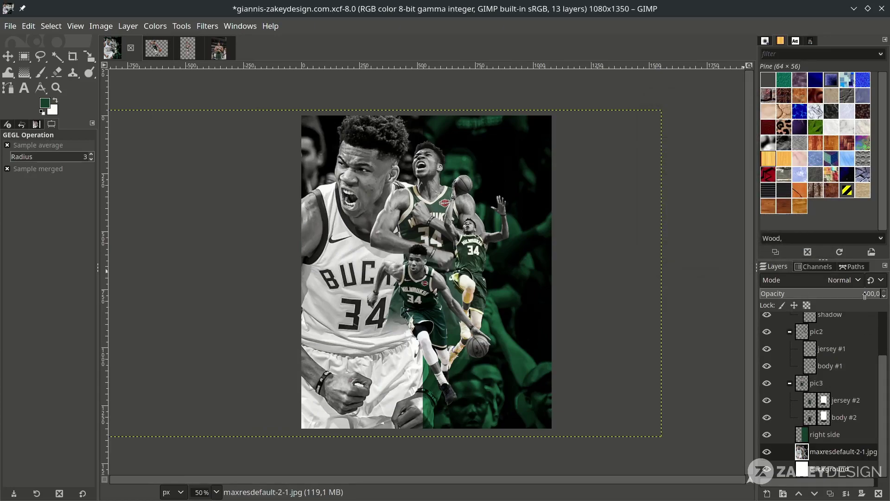
pyautogui.moveTo(862, 296); pyautogui.dragTo(818, 287)
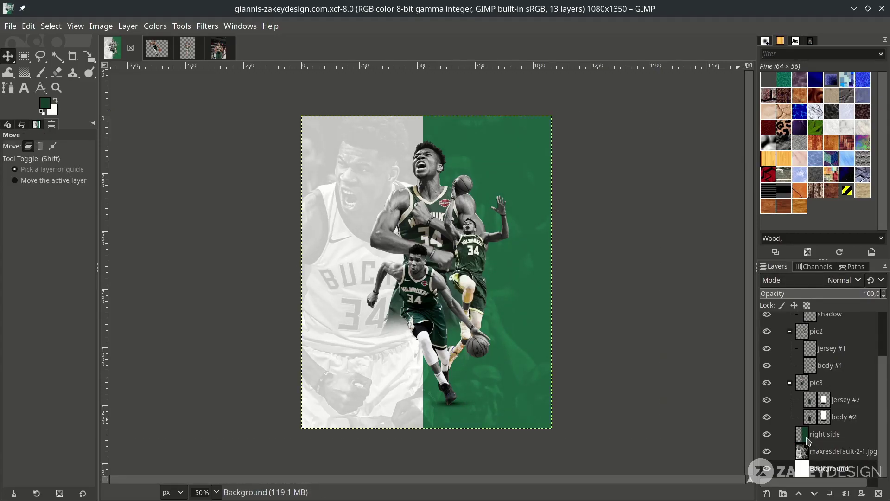
# Step: Add the text GIANNIS over the lower part of the poster's white half, with the pic1 group selected
pyautogui.scroll(1, 812, 420)
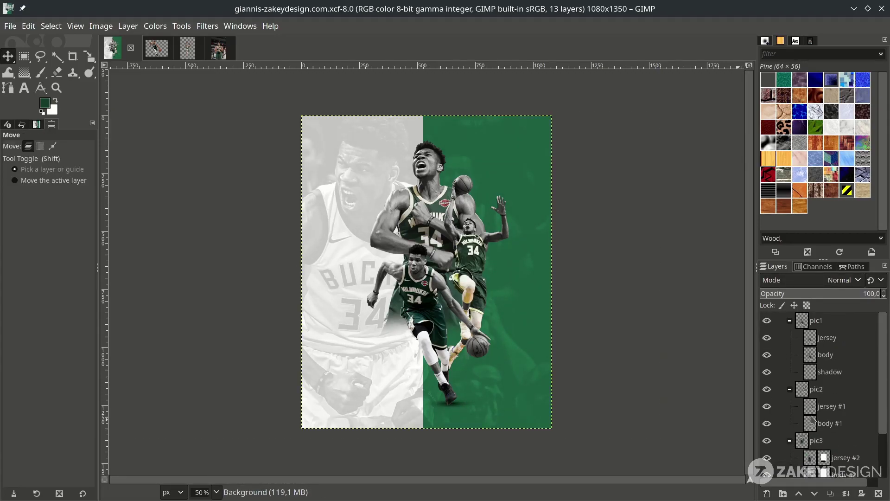
pyautogui.click(832, 321)
pyautogui.press('t')
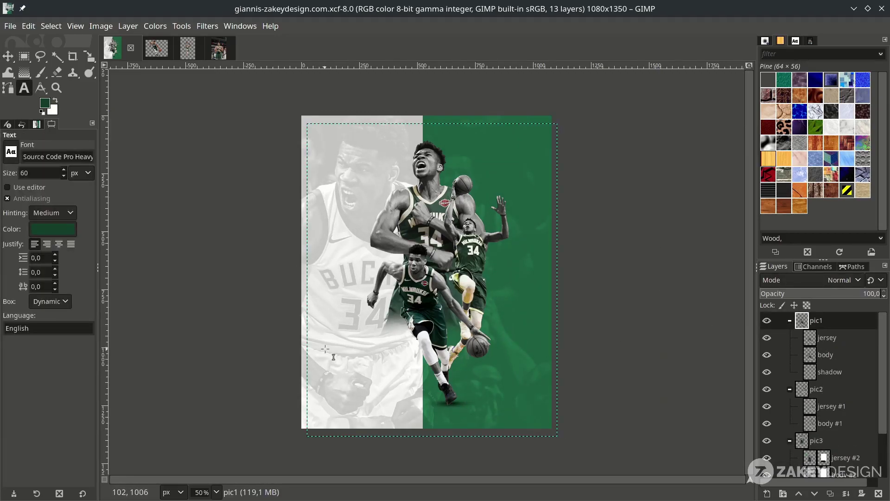
pyautogui.click(324, 369)
pyautogui.keyDown('ctrl'); pyautogui.scroll(4, 325, 368); pyautogui.keyUp('ctrl')
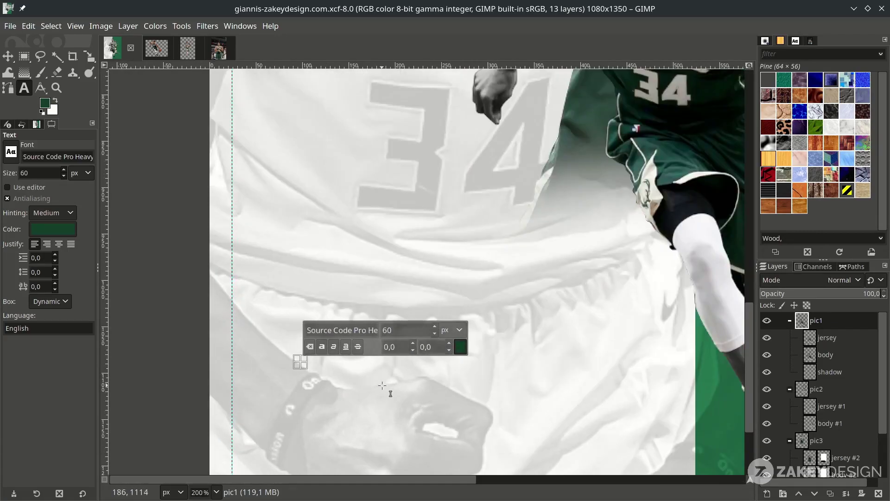
pyautogui.write('GIANNIS')
pyautogui.scroll(-3, 456, 325)
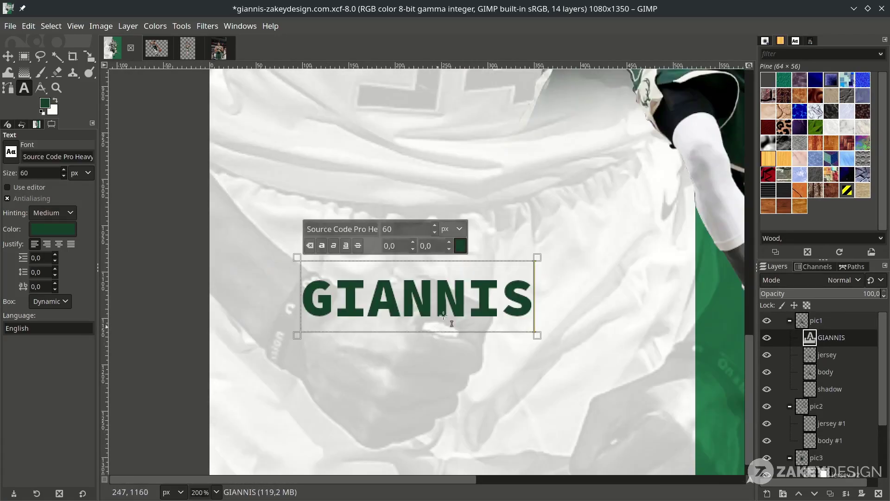
# Step: Set the GIANNIS text's font to Inter Heavy and its size to 40 px
pyautogui.tripleClick(358, 228)
pyautogui.write('inter')
pyautogui.click(366, 321)
pyautogui.click(401, 231)
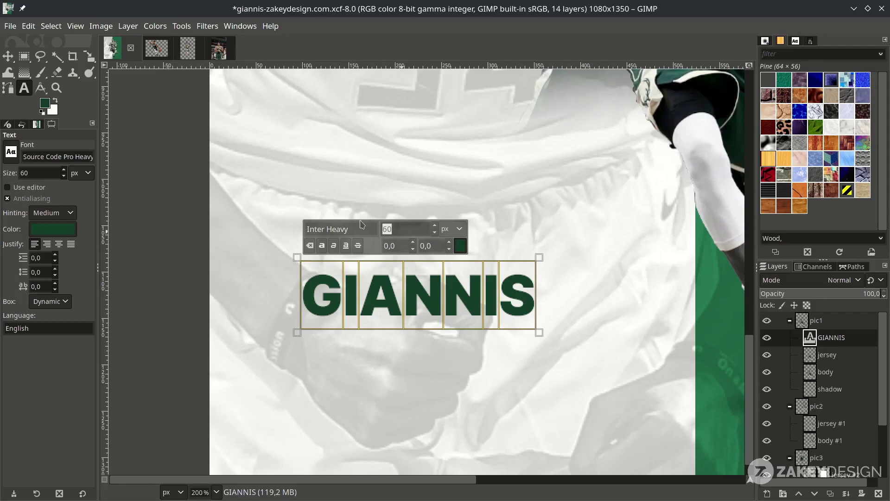
pyautogui.press('Return')
pyautogui.press('m')
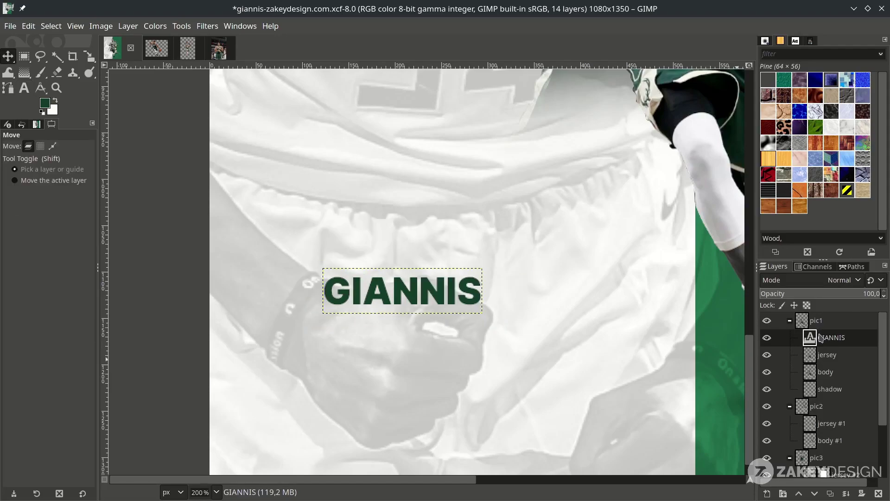
# Step: Move the GIANNIS layer out of pic1 to the top of the layer stack and collapse the pic1, pic2 and pic3 groups
pyautogui.moveTo(821, 338); pyautogui.dragTo(815, 317)
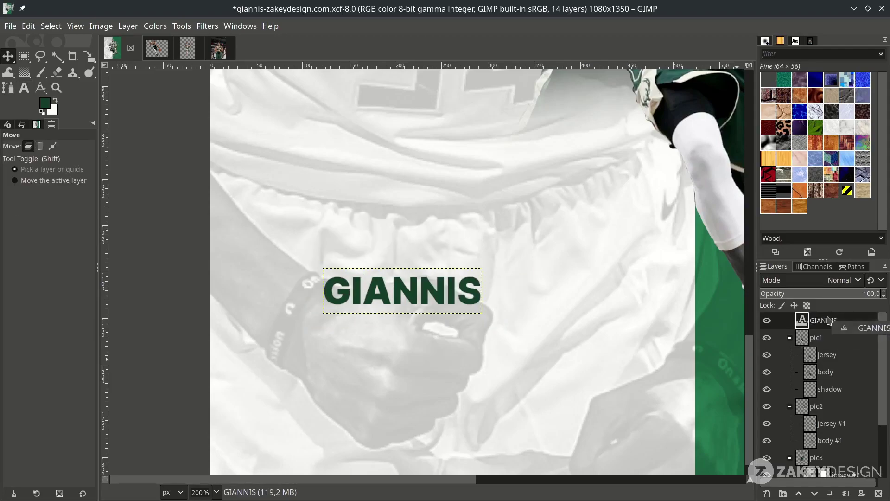
pyautogui.click(790, 339)
pyautogui.click(793, 355)
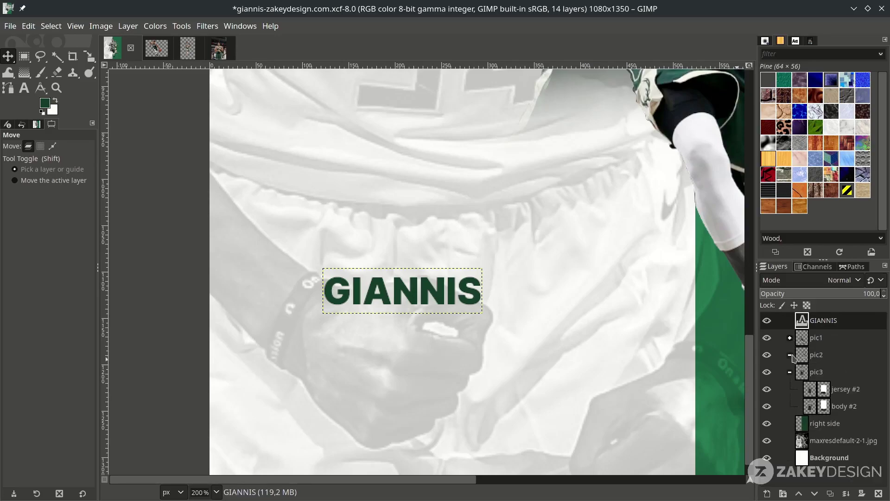
pyautogui.click(790, 371)
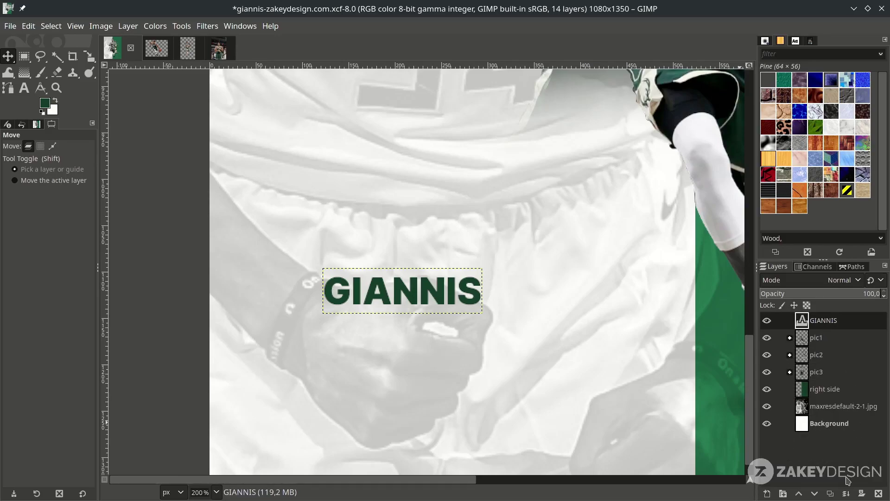
# Step: Duplicate the GIANNIS text directly below itself and change the copy's wording to ANTETOKOUNMPO
pyautogui.click(831, 495)
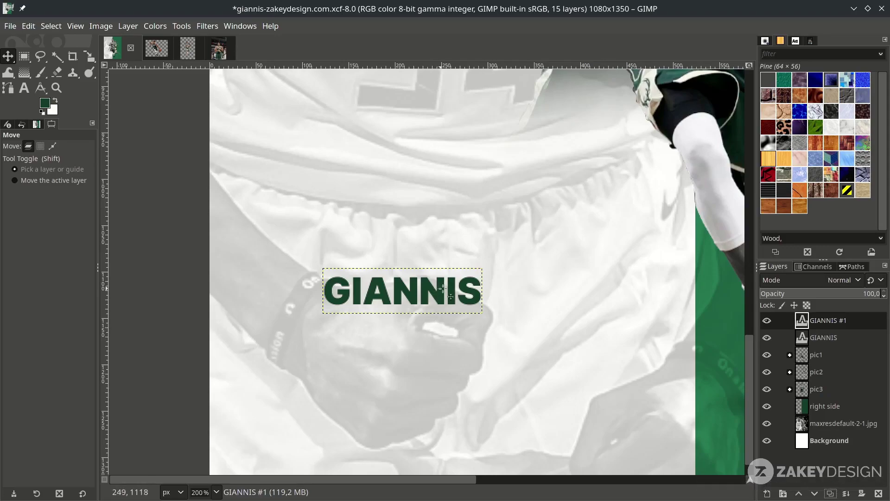
pyautogui.moveTo(441, 295); pyautogui.dragTo(440, 339)
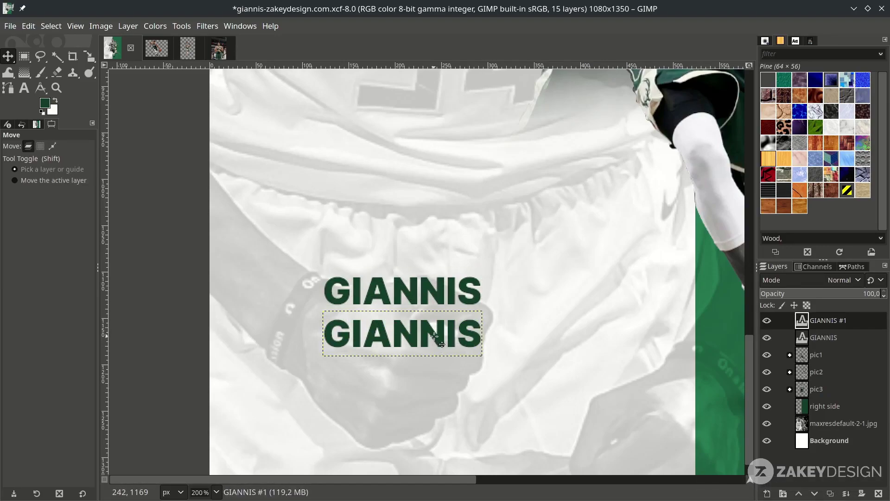
pyautogui.press('t')
pyautogui.click(435, 336)
pyautogui.hotkey('ctrl', 'a')
pyautogui.write('ANT')
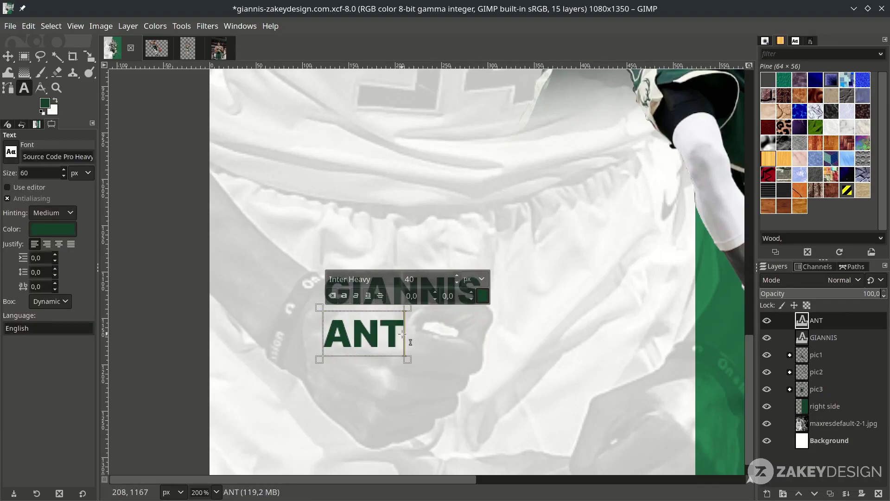
pyautogui.write('ETOKOUNMPO')
pyautogui.scroll(-2, 326, 307)
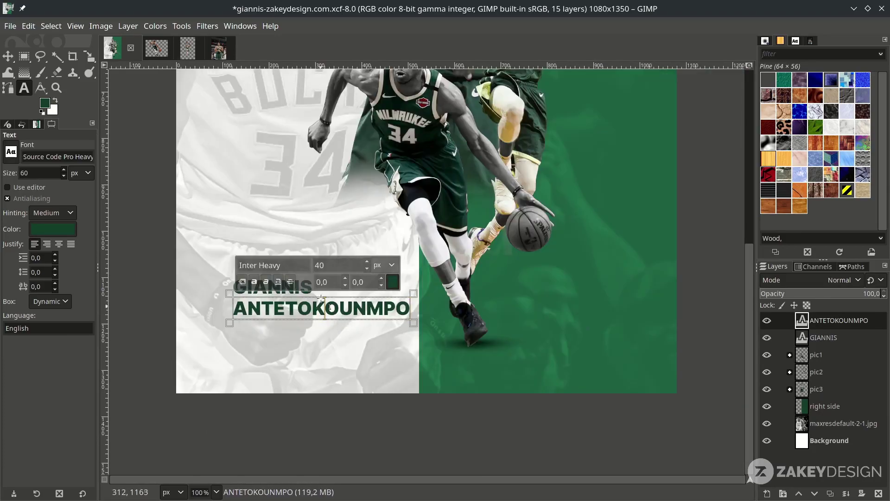
# Step: Set the ANTETOKOUNMPO text's size to 60 px and shift it left beneath GIANNIS
pyautogui.hotkey('ctrl', 'a')
pyautogui.press('Return')
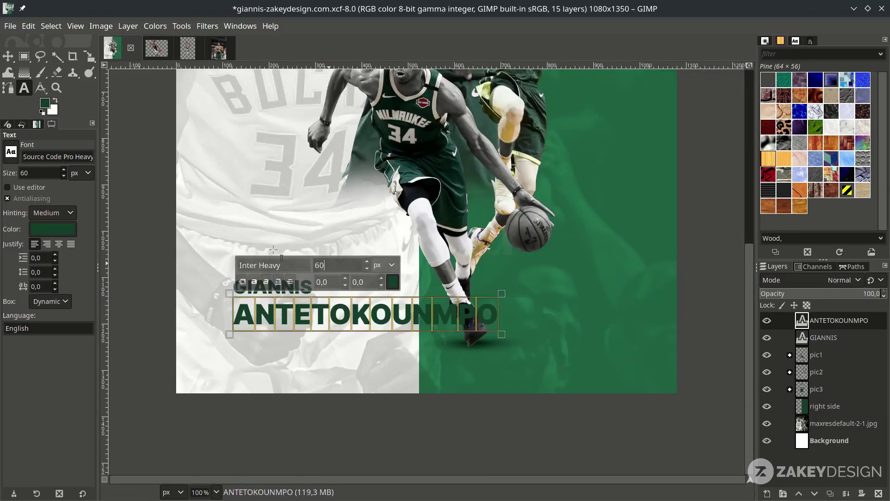
pyautogui.click(8, 57)
pyautogui.scroll(1, 323, 335)
pyautogui.scroll(1, 325, 335)
pyautogui.scroll(1, 325, 370)
pyautogui.moveTo(380, 421); pyautogui.dragTo(327, 421)
pyautogui.scroll(-1, 327, 421)
pyautogui.scroll(2, 254, 357)
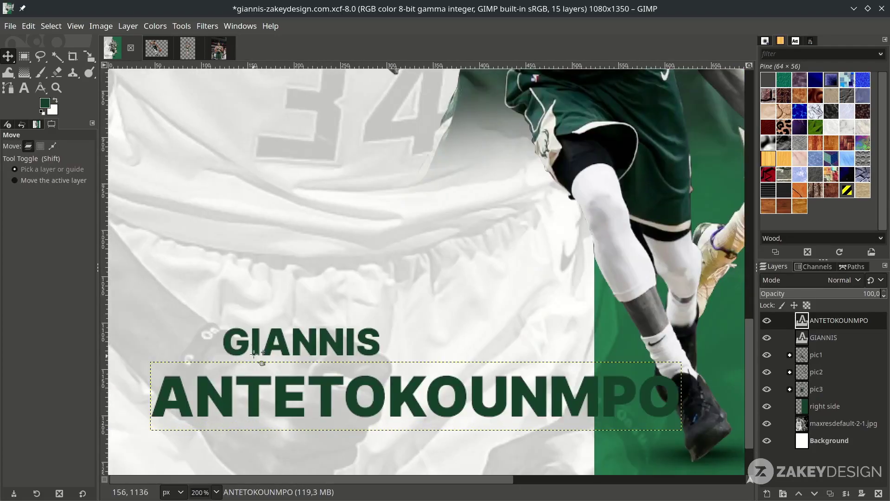
# Step: Move the GIANNIS text slightly down to tighten its gap to ANTETOKOUNMPO and select the pic1 group
pyautogui.moveTo(265, 346); pyautogui.dragTo(265, 354)
pyautogui.moveTo(320, 394); pyautogui.dragTo(320, 395)
pyautogui.scroll(-1, 320, 392)
pyautogui.click(296, 359)
pyautogui.scroll(-1, 325, 347)
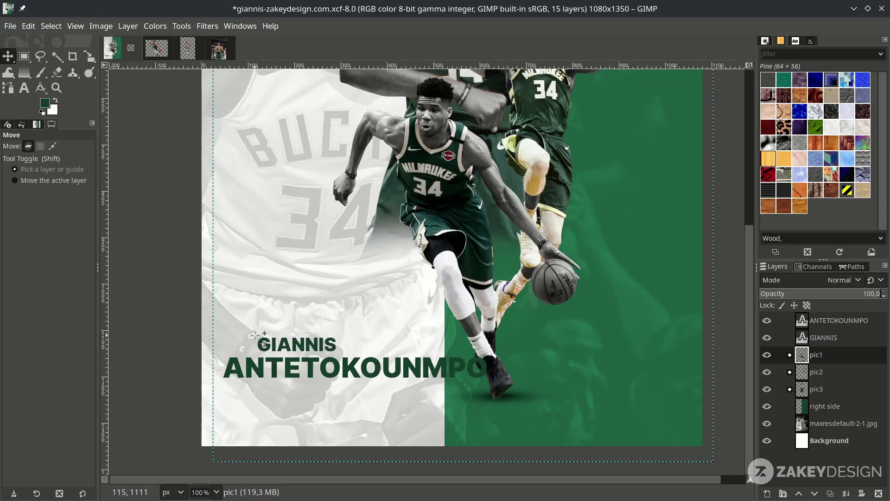
# Step: Create a new layer named rectangle1 and move it out of pic1 to sit directly below the GIANNIS layer
pyautogui.click(769, 495)
pyautogui.write('REctangle1')
pyautogui.press('Return')
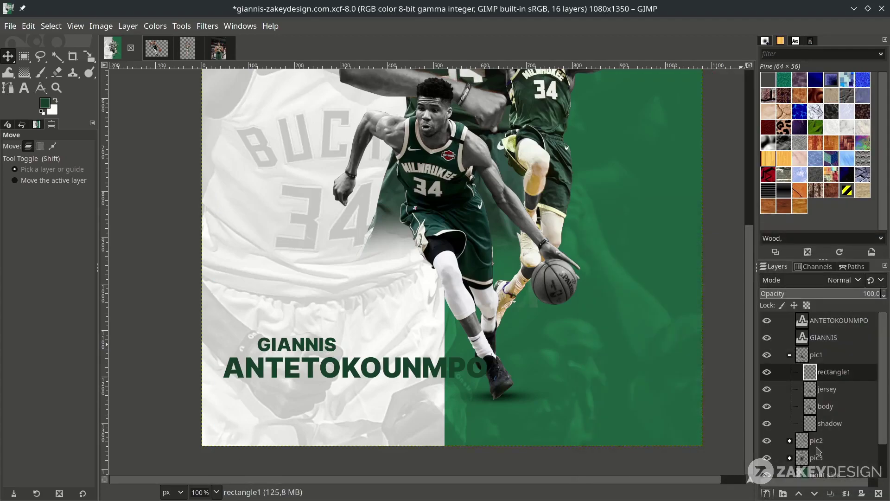
pyautogui.moveTo(849, 369); pyautogui.dragTo(839, 348)
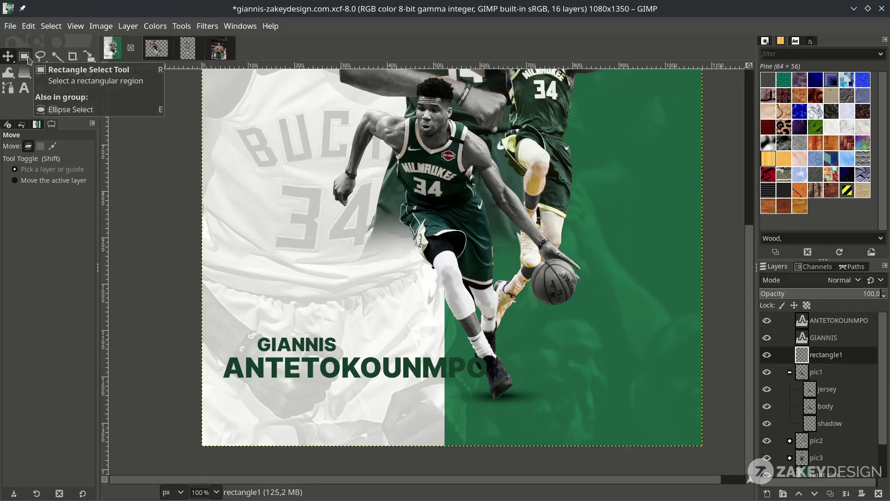
# Step: Draw a rectangular selection about 199 × 51 px around the GIANNIS text
pyautogui.click(28, 59)
pyautogui.scroll(1, 263, 356)
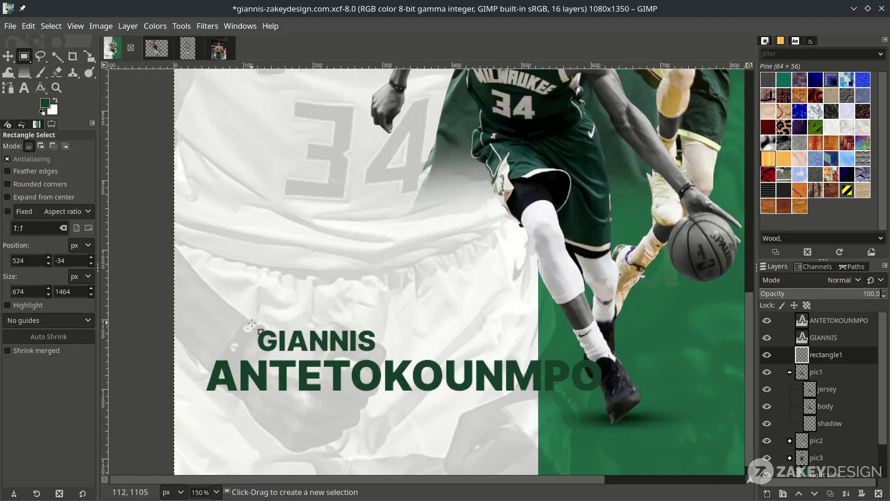
pyautogui.moveTo(249, 322); pyautogui.dragTo(387, 358)
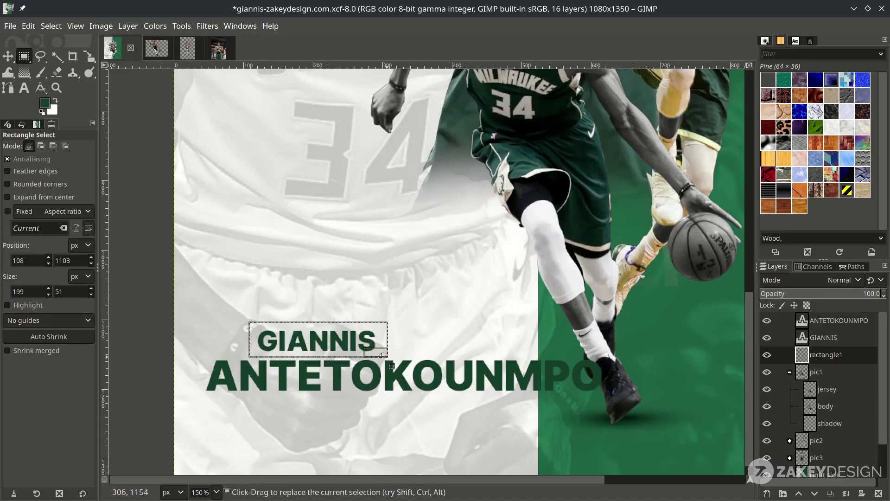
# Step: Set the foreground colour to black 000000 and fill the selection with it on the rectangle1 layer
pyautogui.click(44, 104)
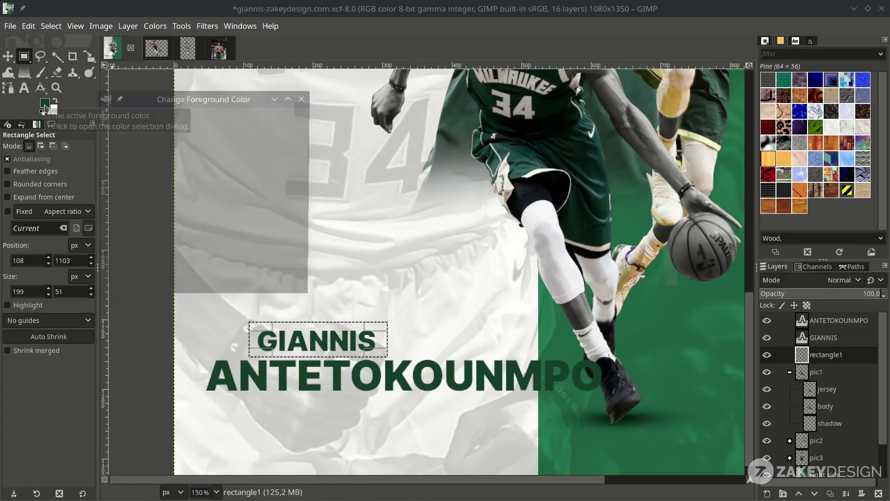
pyautogui.click(246, 251)
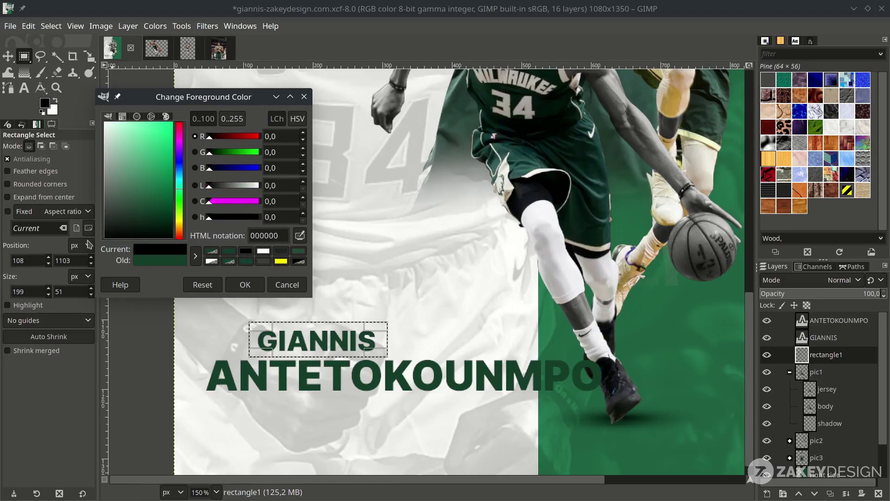
pyautogui.click(228, 288)
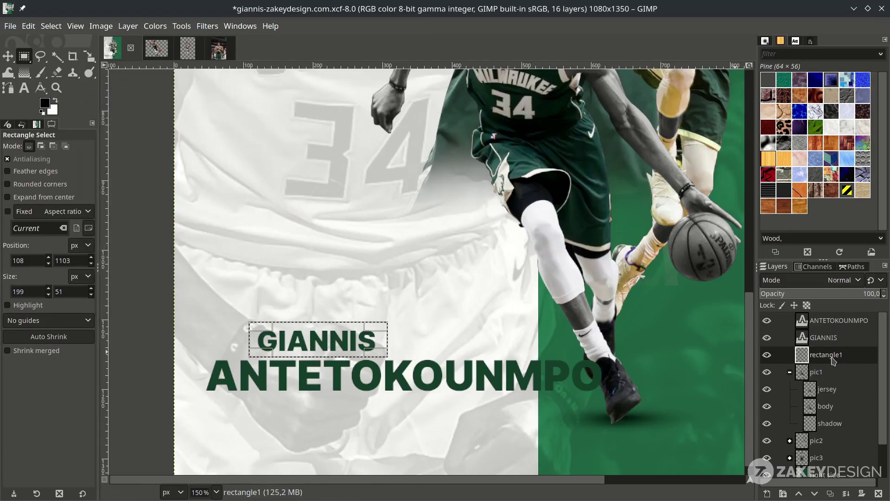
pyautogui.click(28, 26)
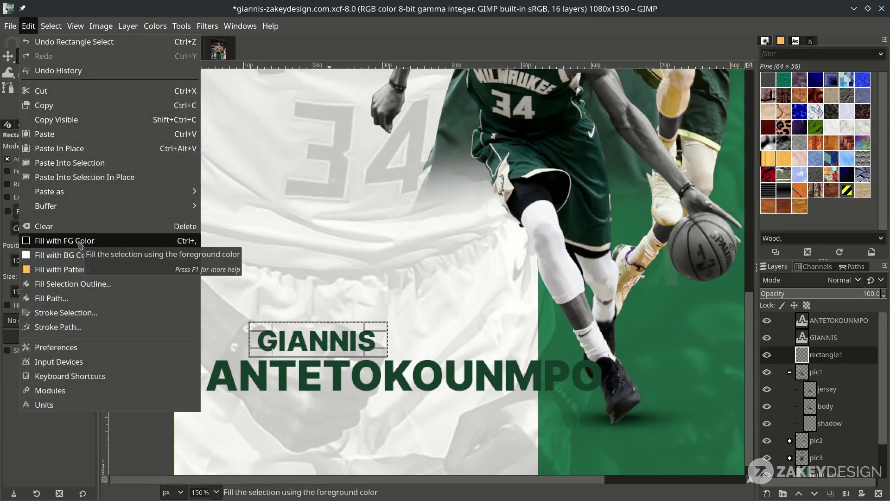
pyautogui.click(72, 241)
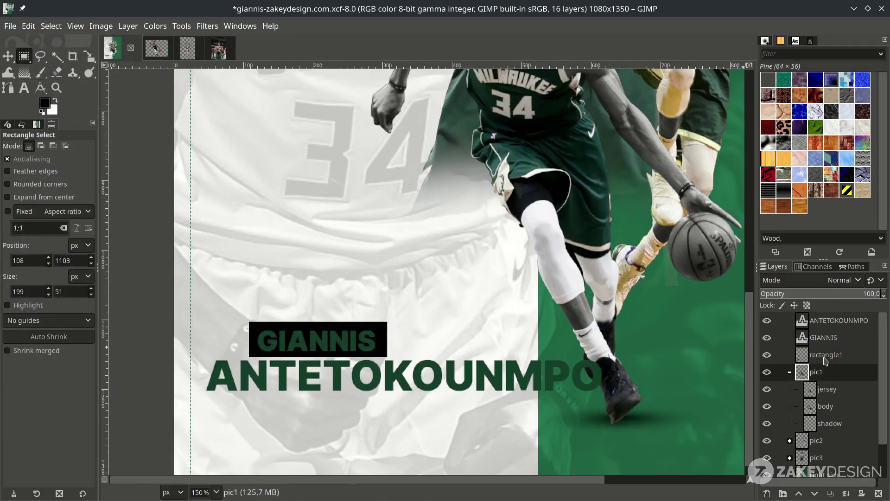
# Step: Recolour the GIANNIS text to white ffffff
pyautogui.click(824, 337)
pyautogui.press('t')
pyautogui.click(348, 339)
pyautogui.hotkey('ctrl', 'a')
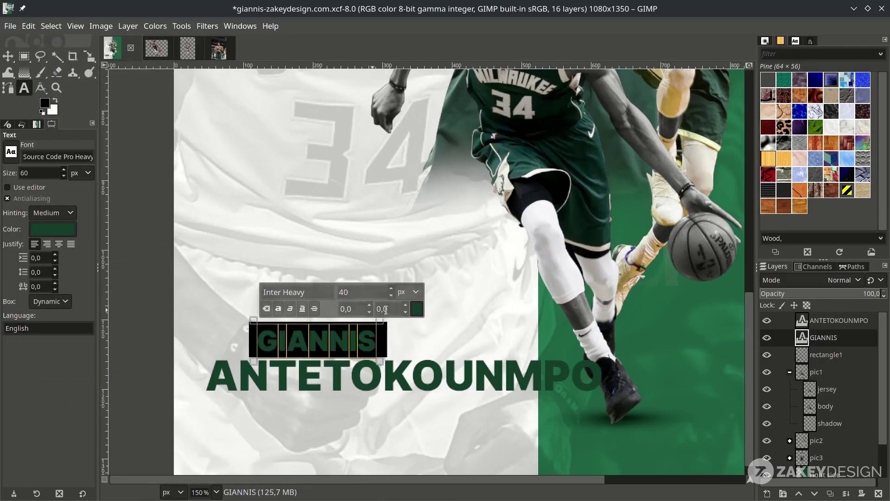
pyautogui.click(417, 308)
pyautogui.moveTo(374, 310); pyautogui.dragTo(321, 246)
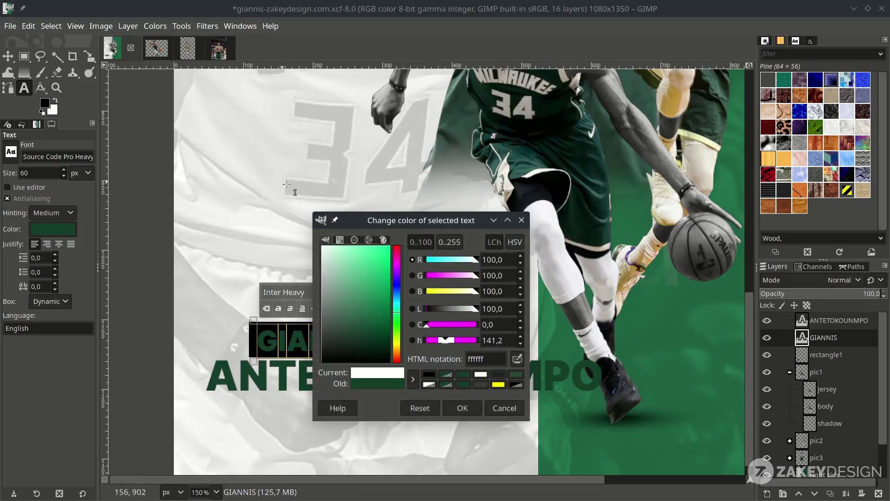
pyautogui.click(462, 408)
# Step: Draw a rectangular selection about 596 × 68 px around the ANTETOKOUNMPO text
pyautogui.click(239, 362)
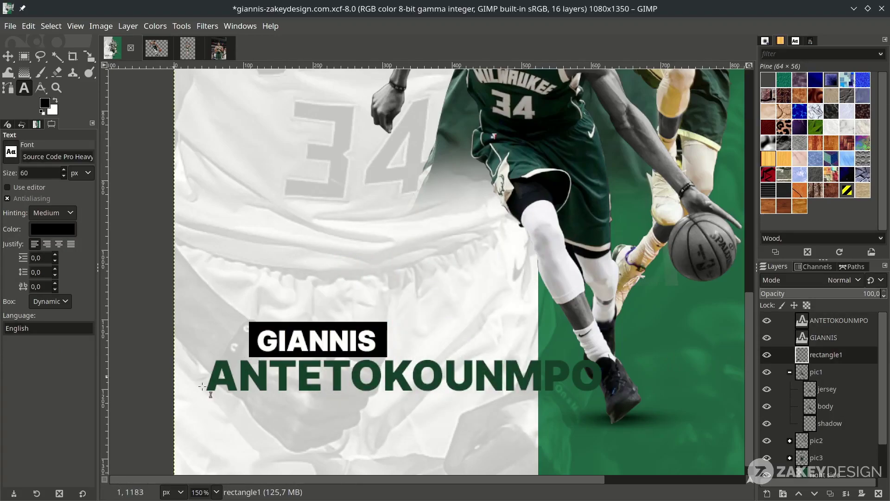
pyautogui.press('r')
pyautogui.moveTo(191, 353); pyautogui.dragTo(610, 402)
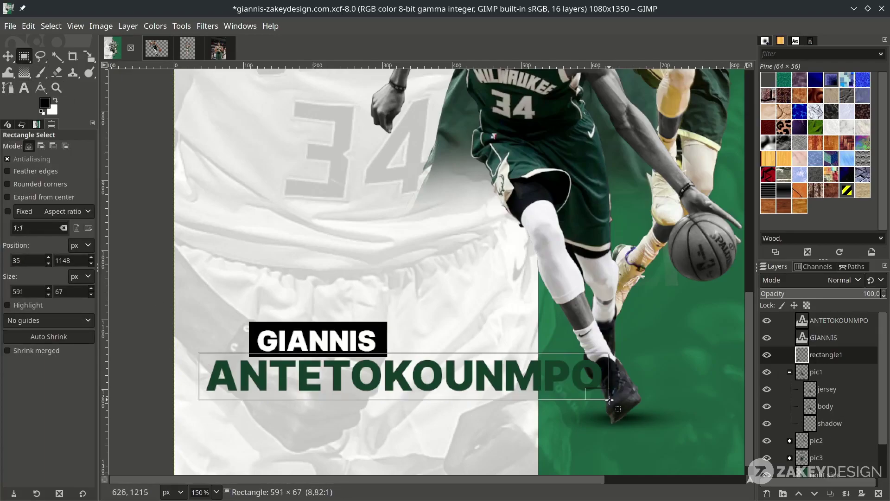
pyautogui.moveTo(203, 393); pyautogui.dragTo(207, 391)
# Step: Create a layer named rectangle2 directly above the pic1 group and fill the selection on it with the black foreground colour
pyautogui.click(816, 371)
pyautogui.hotkey('shift', 'ctrl', 'n')
pyautogui.press('Return')
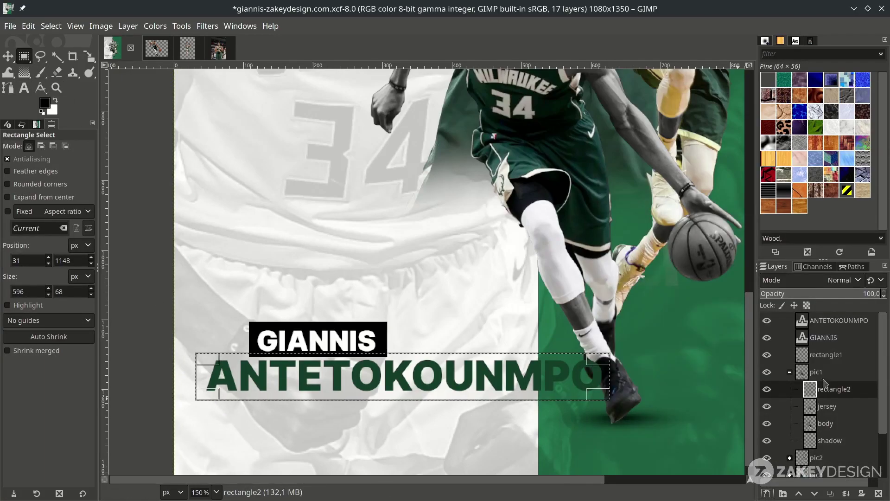
pyautogui.click(789, 371)
pyautogui.click(29, 25)
pyautogui.click(56, 236)
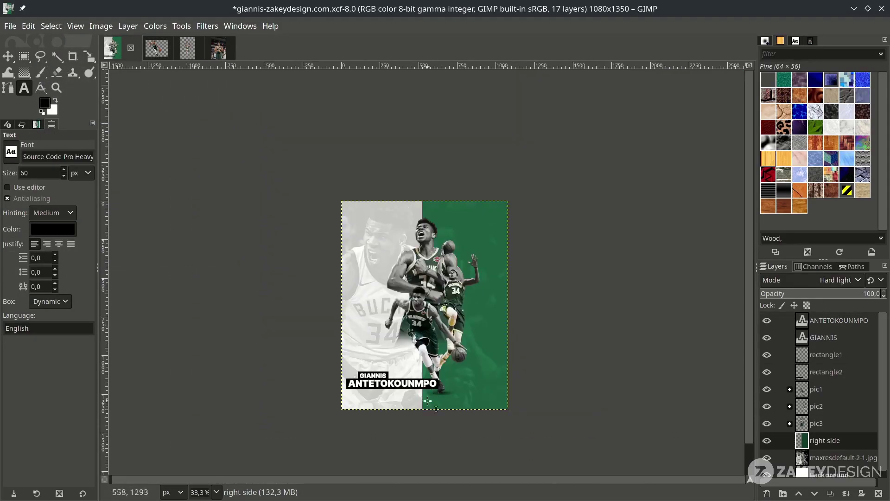
# Step: Add a new text layer reading 34 above the player's name on the white half, on top of all layers
pyautogui.click(815, 389)
pyautogui.click(827, 328)
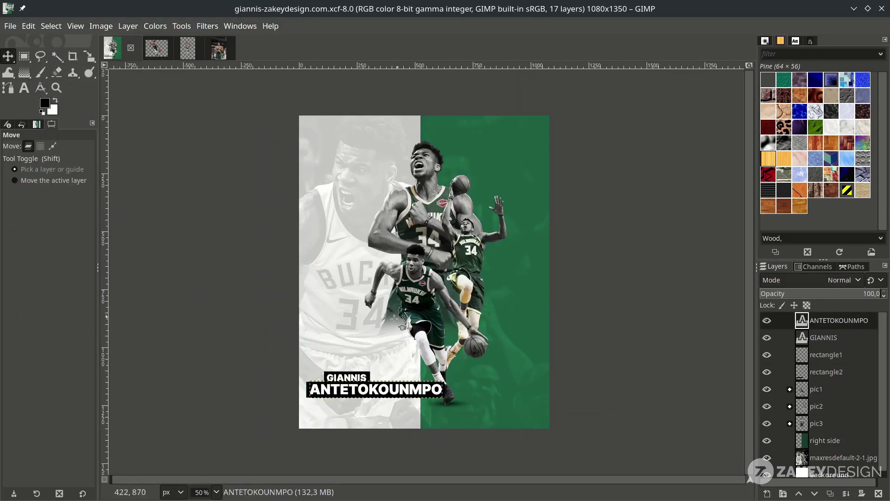
pyautogui.press('t')
pyautogui.click(327, 324)
pyautogui.write('34')
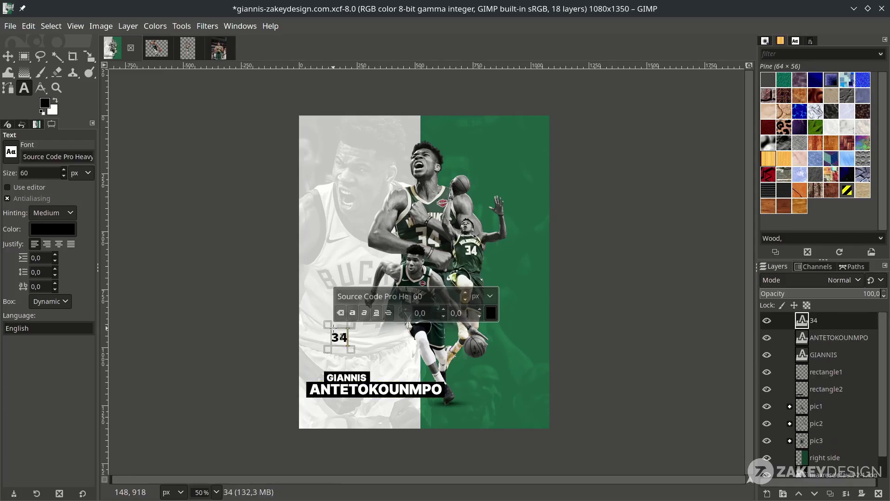
# Step: Set the 34 text in Bebas Neue Bold at 700 px and move it into the poster's lower-left corner
pyautogui.click(366, 296)
pyautogui.write('be')
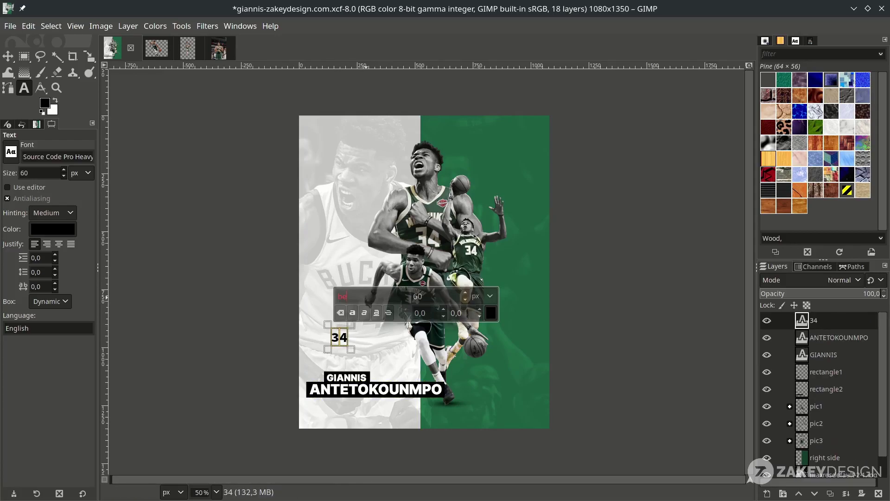
pyautogui.click(385, 337)
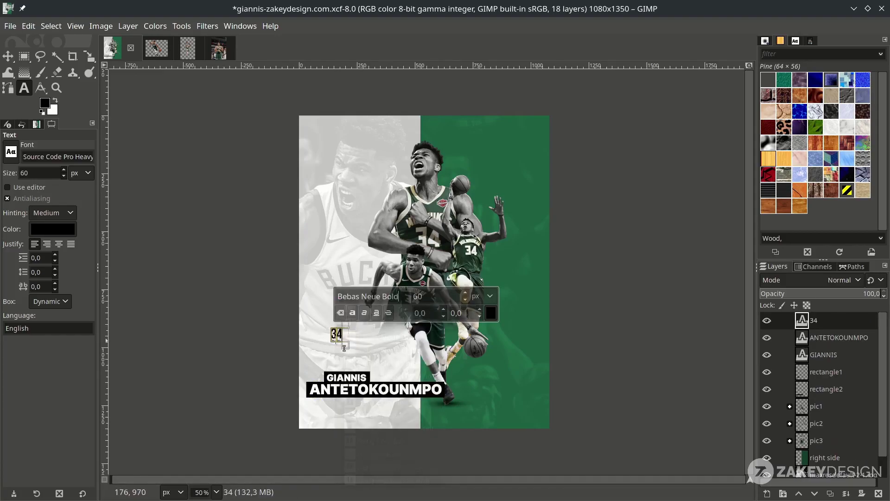
pyautogui.press('Tab')
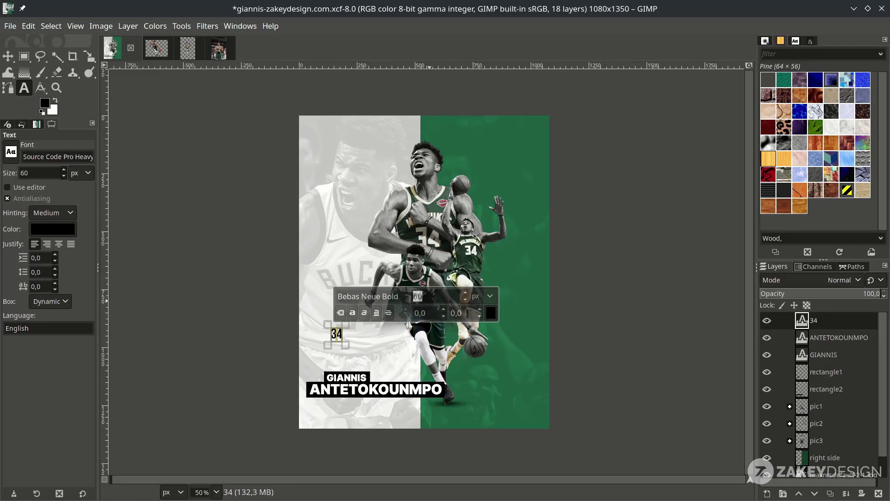
pyautogui.write('700')
pyautogui.press('Return')
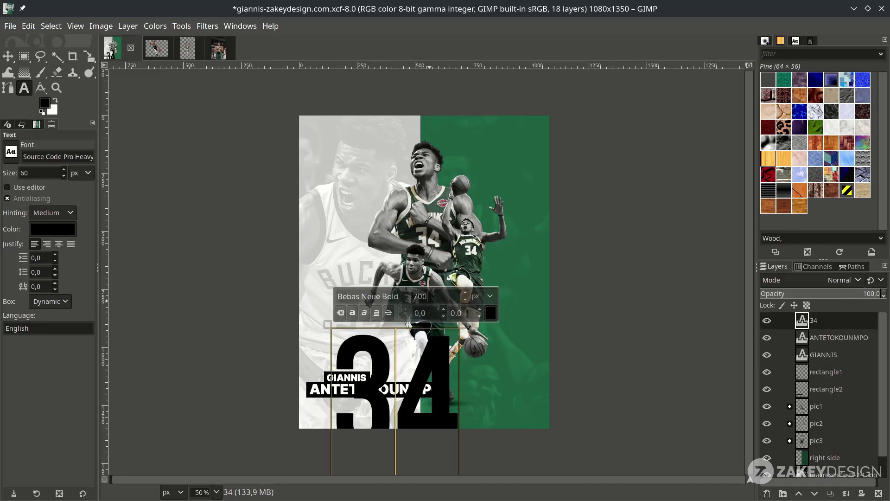
pyautogui.click(8, 57)
pyautogui.moveTo(375, 357); pyautogui.dragTo(338, 343)
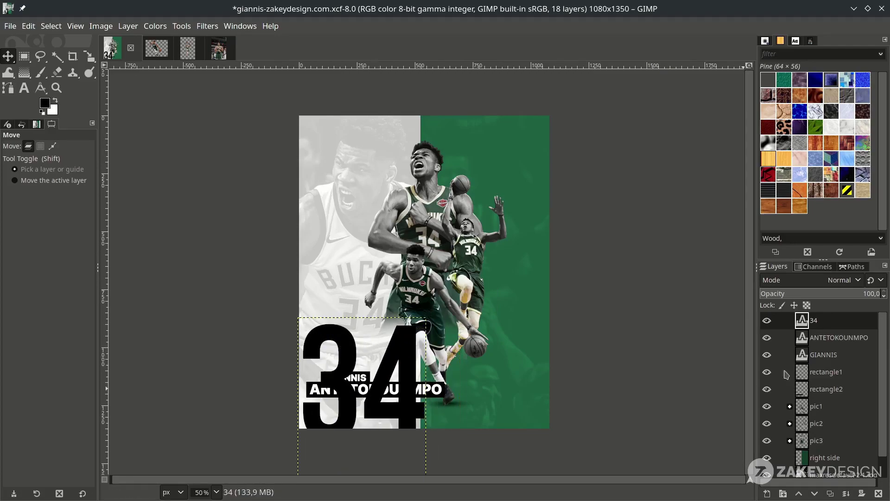
# Step: Recolour the 34 text to the recently used dark green
pyautogui.press('t')
pyautogui.click(297, 354)
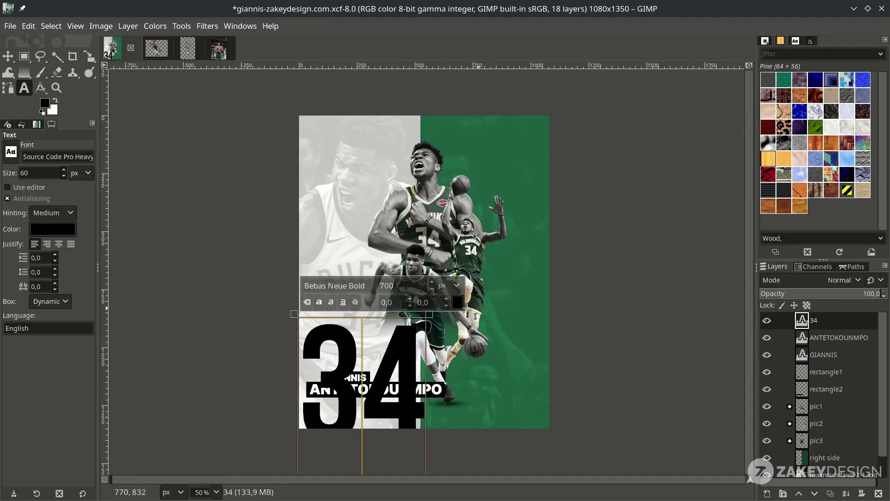
pyautogui.click(457, 302)
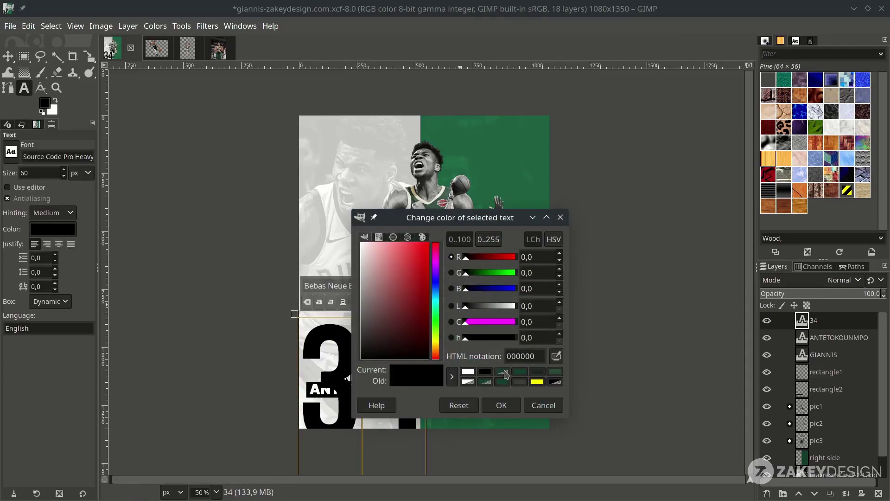
pyautogui.click(503, 372)
pyautogui.click(501, 404)
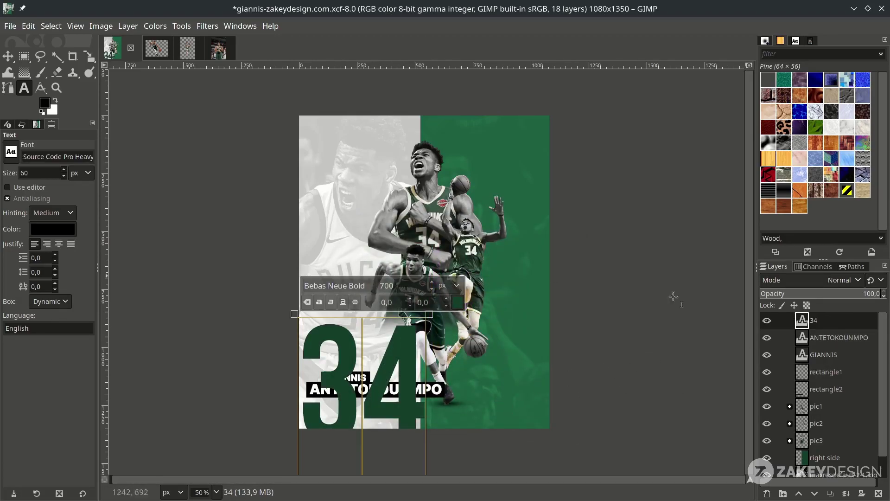
# Step: Move the 34 layer directly above Background, nudge the number slightly left and down, and save the file
pyautogui.moveTo(836, 321); pyautogui.dragTo(838, 465)
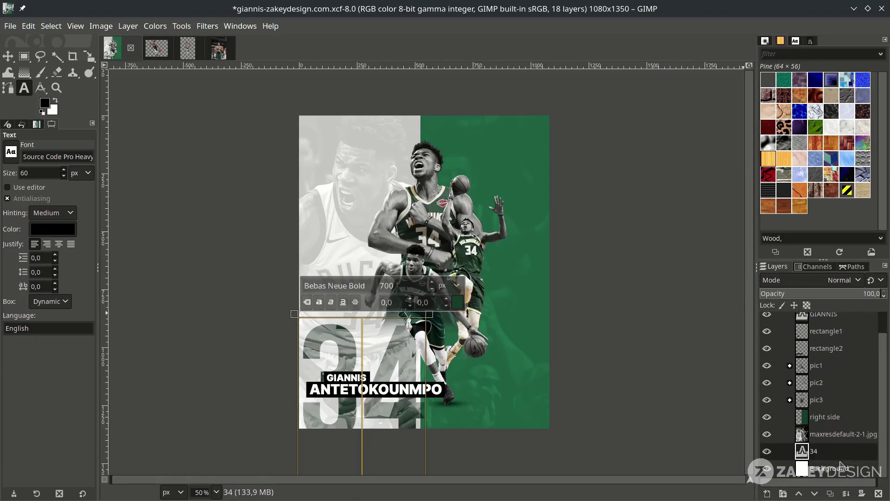
pyautogui.press('m')
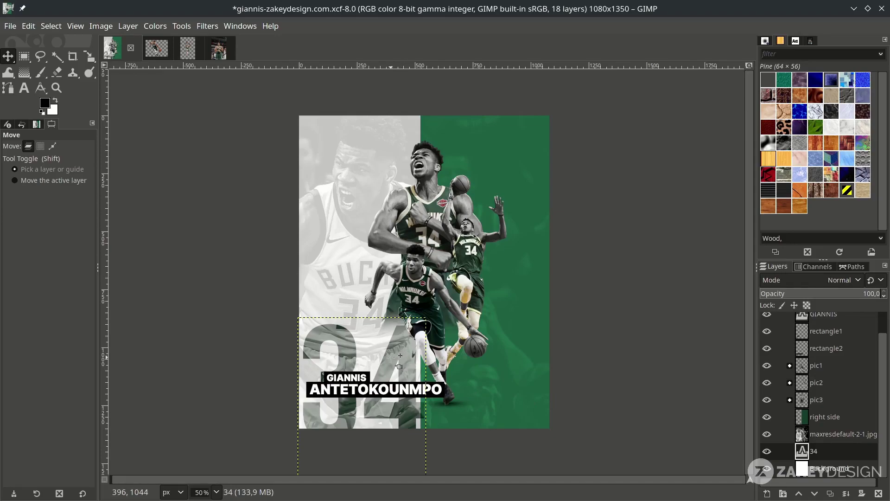
pyautogui.moveTo(395, 353); pyautogui.dragTo(388, 355)
pyautogui.hotkey('ctrl', 's')
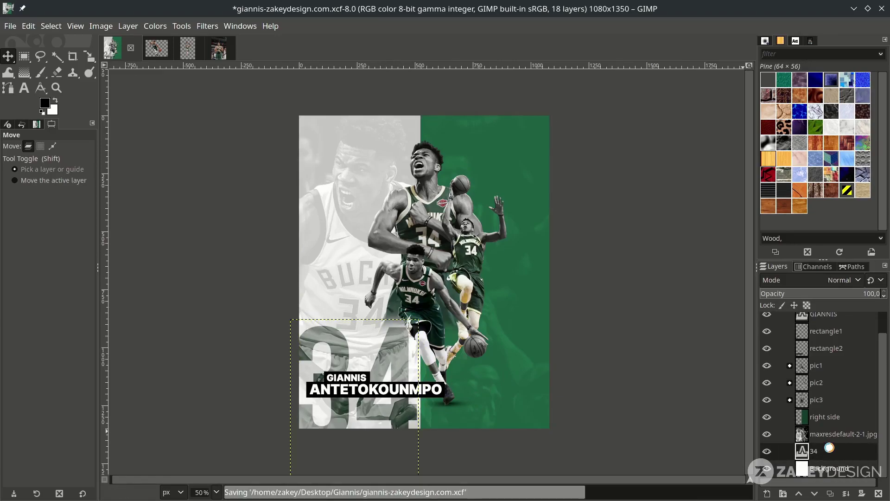
# Step: Add a text layer reading THE GREEK FREAK on three lines near the poster's upper-left corner, above the ANTETOKOUNMPO layer
pyautogui.doubleClick(801, 316)
pyautogui.click(821, 323)
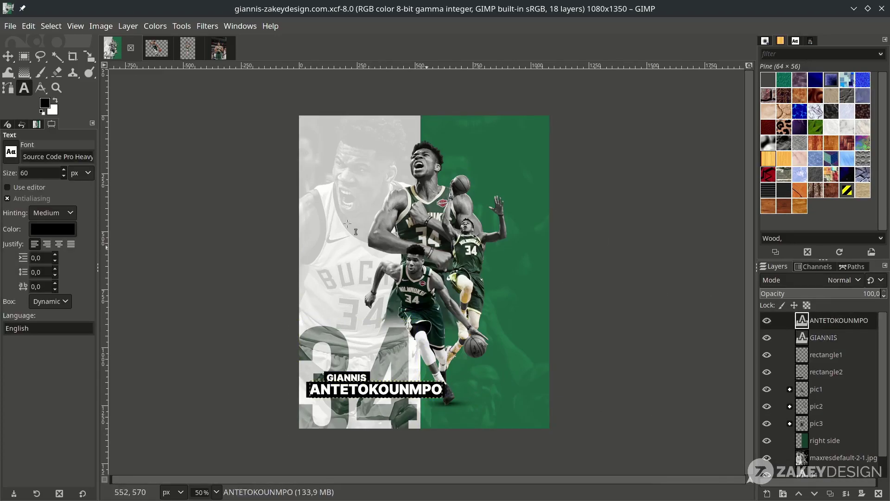
pyautogui.press('1')
pyautogui.click(309, 125)
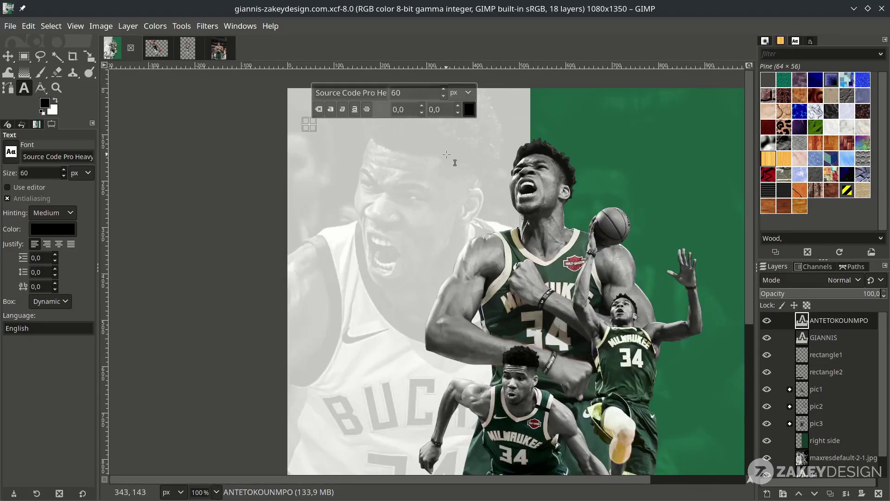
pyautogui.write('THE')
pyautogui.press('Return')
pyautogui.write('GREEK')
pyautogui.press('Return')
pyautogui.write('FREAK')
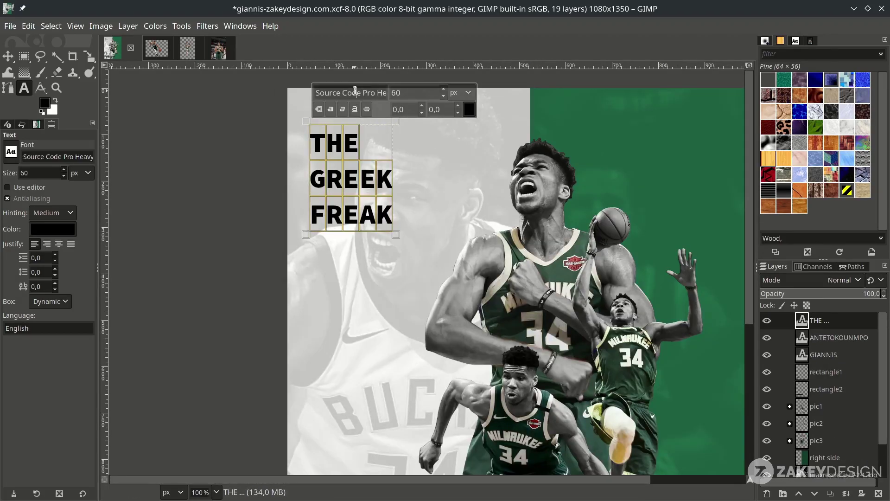
# Step: Set the THE GREEK FREAK text in Bebas Neue Bold with a line spacing of -13
pyautogui.click(355, 91)
pyautogui.write('beb')
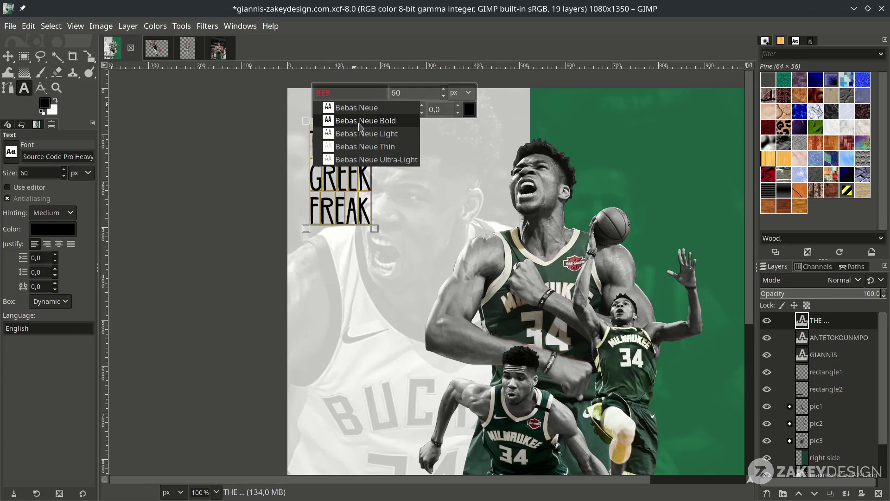
pyautogui.click(358, 121)
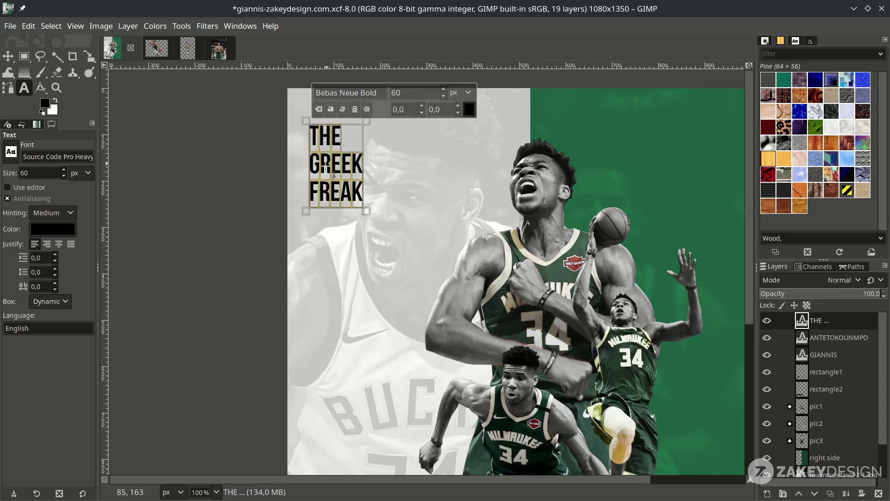
pyautogui.click(54, 276)
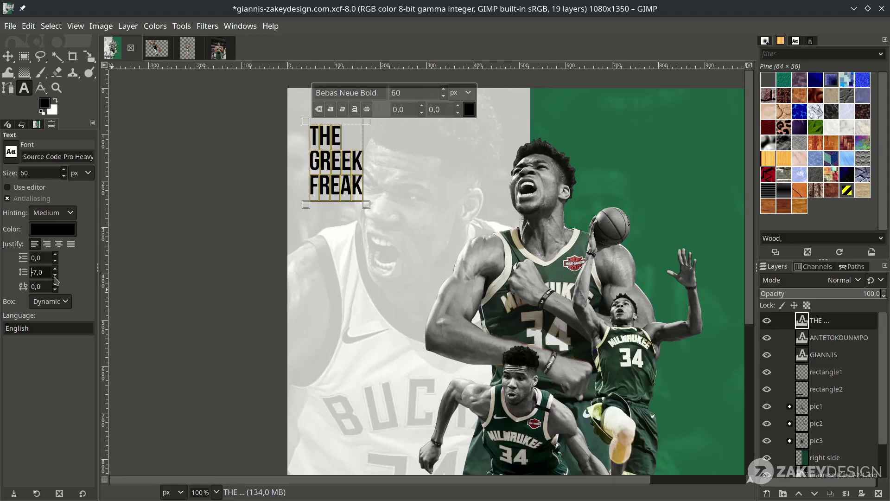
pyautogui.click(55, 276)
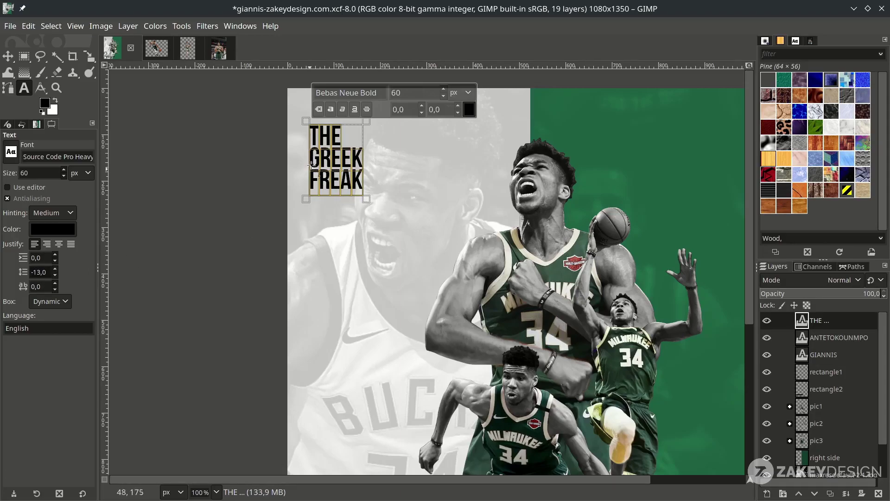
# Step: Set the font size of the whole THE GREEK FREAK text to 45 px
pyautogui.click(329, 180)
pyautogui.hotkey('ctrl', 'a')
pyautogui.click(415, 92)
pyautogui.scroll(-1, 276, 227)
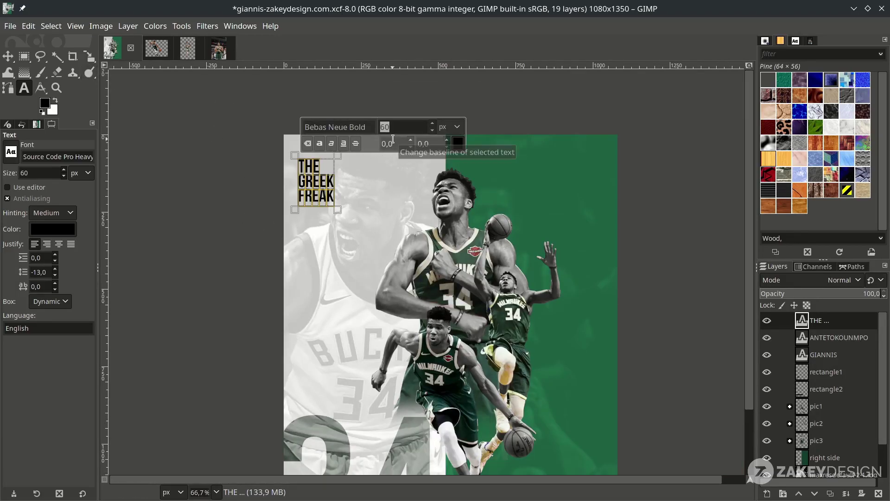
pyautogui.write('45\\')
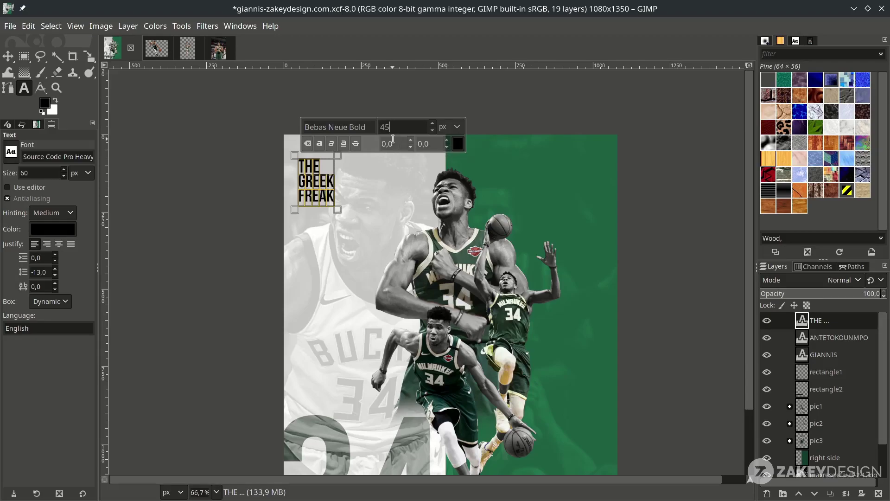
pyautogui.press('Return')
# Step: Change the line spacing of the THE GREEK FREAK text to -11
pyautogui.scroll(-2, 314, 117)
pyautogui.click(313, 115)
pyautogui.scroll(1, 312, 115)
pyautogui.hotkey('ctrl', 'a')
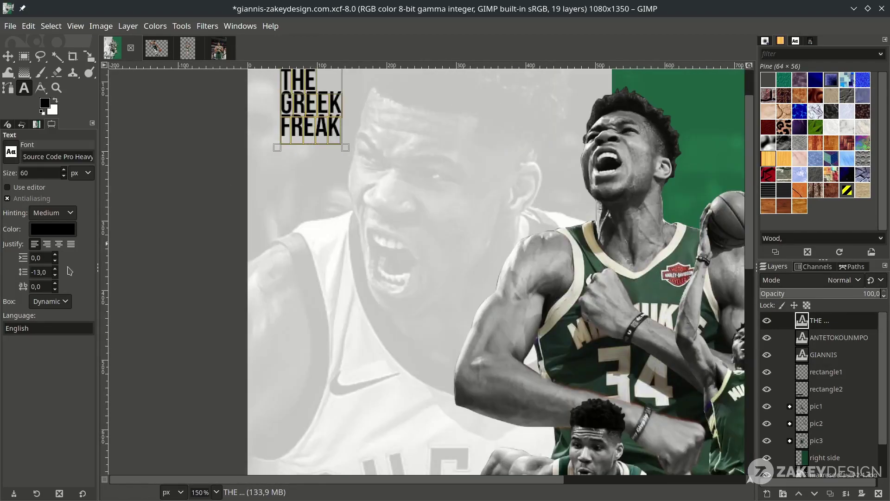
pyautogui.click(55, 270)
pyautogui.click(55, 269)
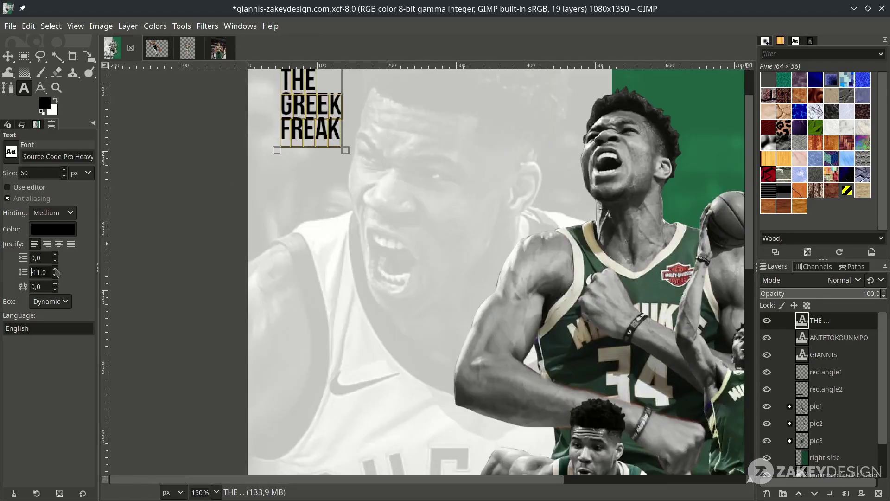
# Step: Move the THE GREEK FREAK text layer below the maxresdefault-2-1.jpg photo layer
pyautogui.click(299, 135)
pyautogui.scroll(-1, 297, 128)
pyautogui.scroll(1, 298, 126)
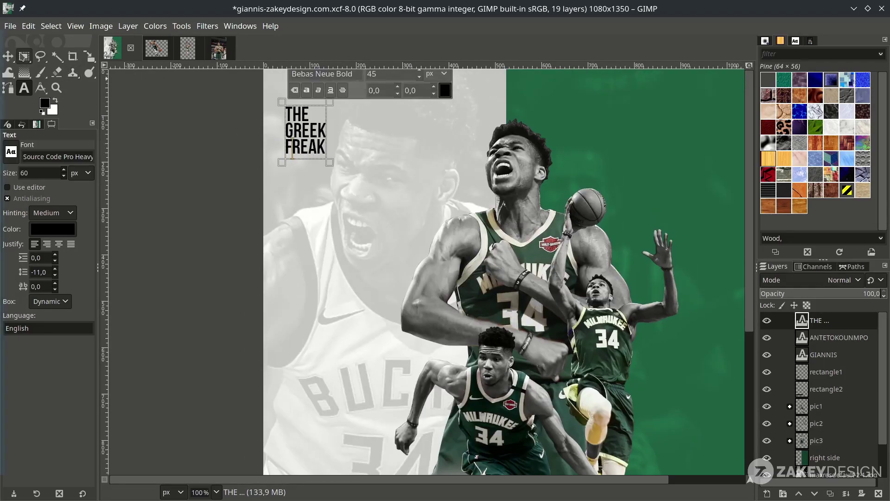
pyautogui.click(8, 56)
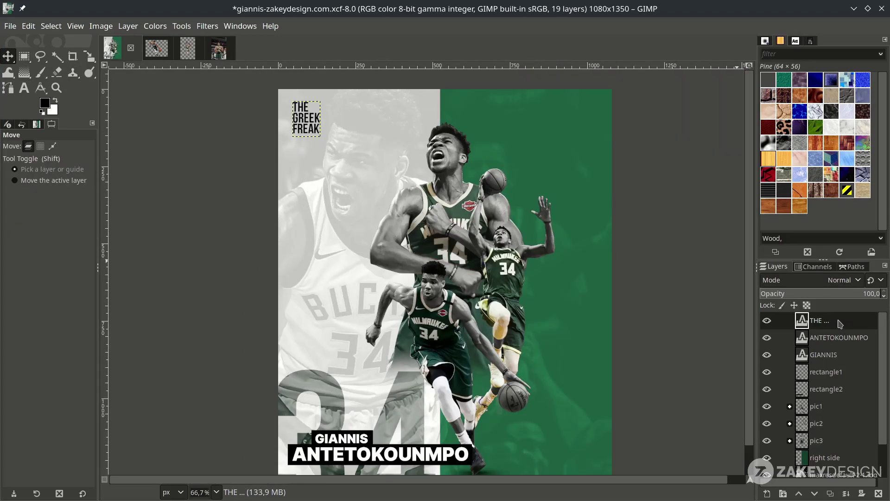
pyautogui.moveTo(840, 322); pyautogui.dragTo(826, 444)
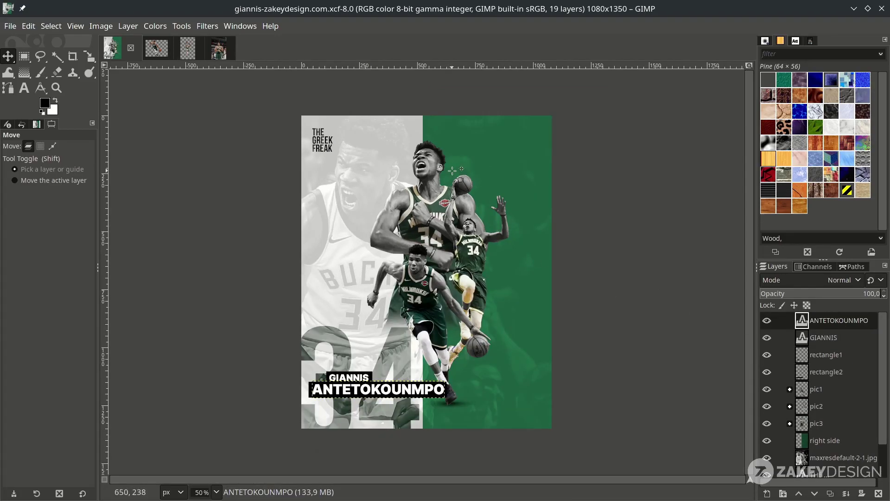
# Step: Add a text layer reading BUCKS on the upper part of the green half, beside the large player's head
pyautogui.press('t')
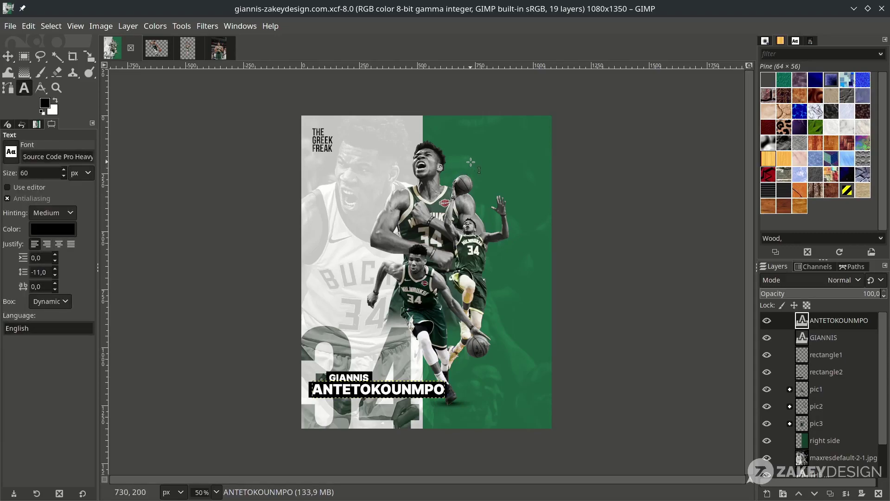
pyautogui.click(470, 162)
pyautogui.write('BUCKS')
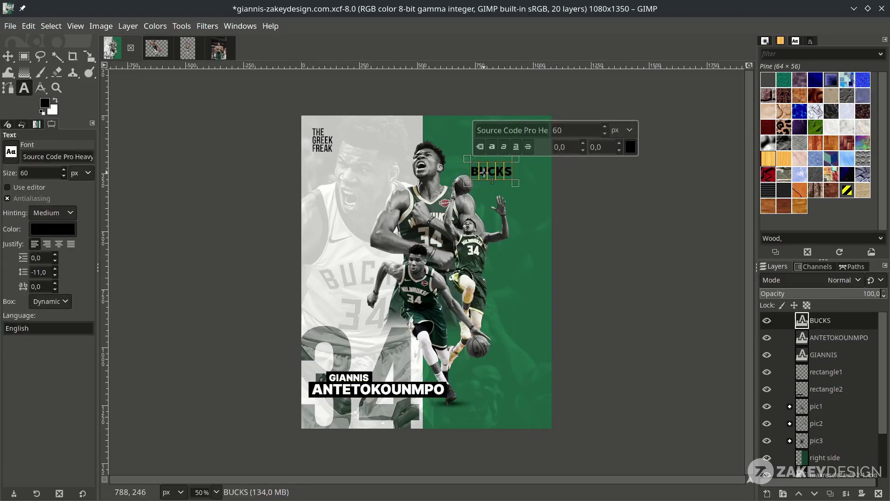
# Step: Format the BUCKS text in Bebas Neue Bold at 730 px with white as its colour
pyautogui.click(510, 130)
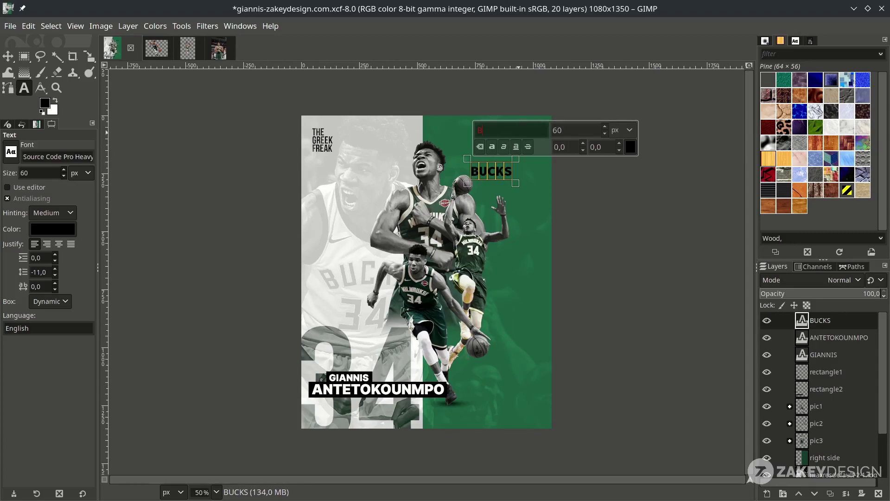
pyautogui.write('BEB')
pyautogui.click(524, 158)
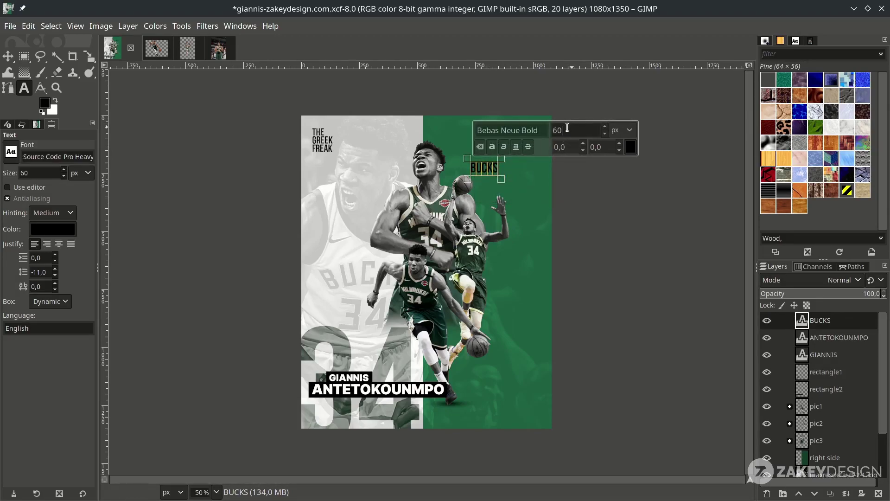
pyautogui.write('730')
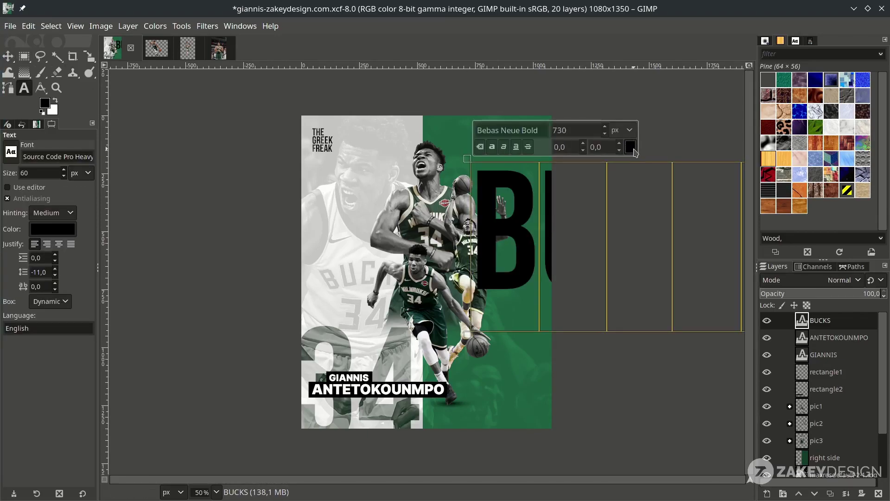
pyautogui.click(633, 149)
pyautogui.moveTo(572, 160); pyautogui.dragTo(512, 62)
pyautogui.click(670, 249)
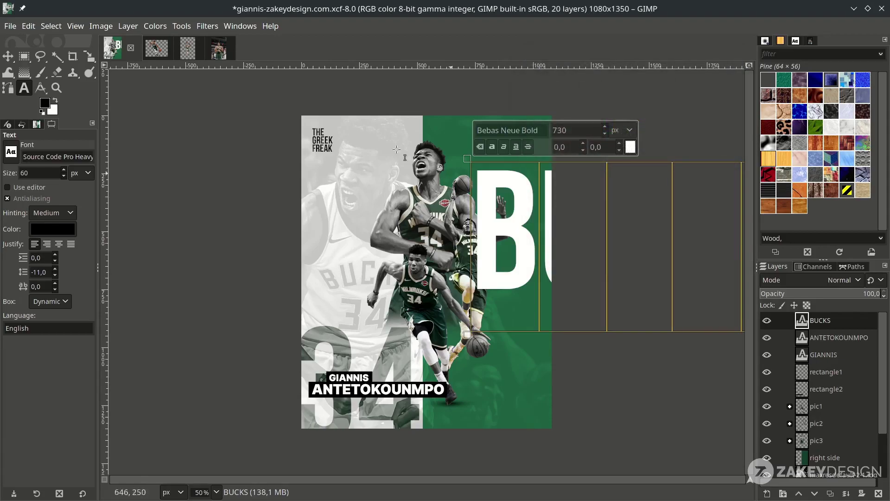
# Step: Rotate the BUCKS text layer 90 degrees clockwise so that it reads downward
pyautogui.click(8, 56)
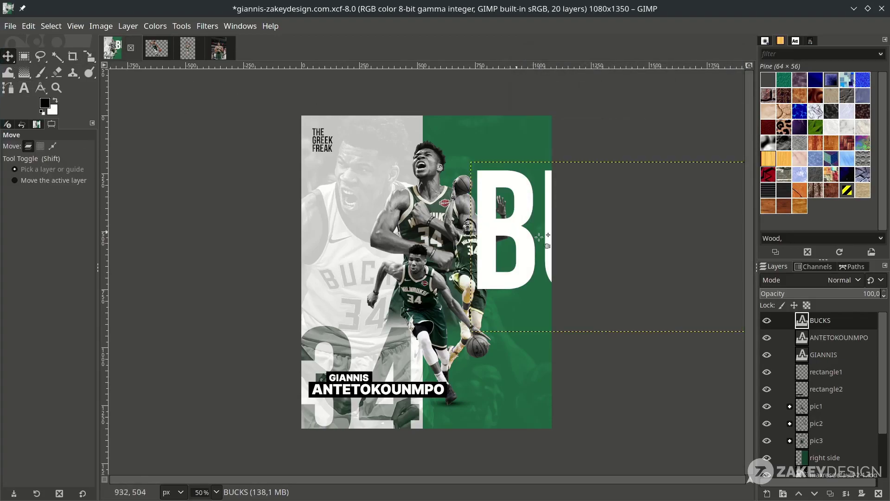
pyautogui.scroll(-1, 586, 249)
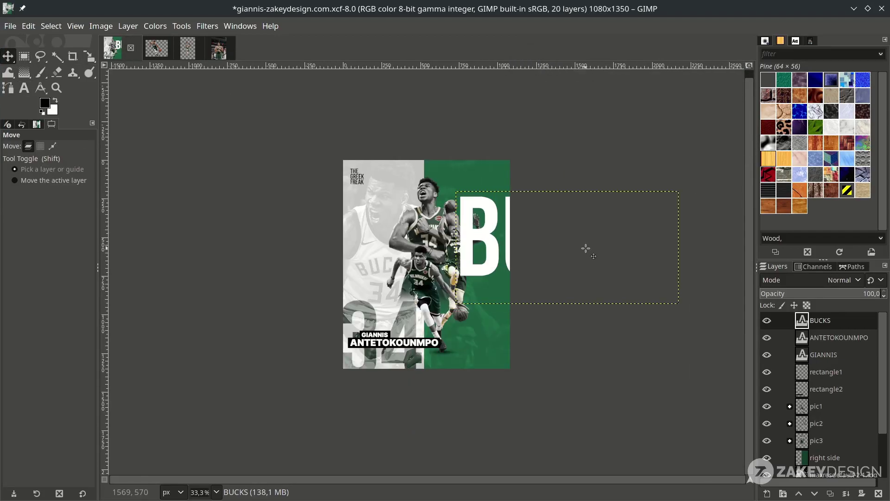
pyautogui.hotkey('shift', 'r')
pyautogui.click(585, 249)
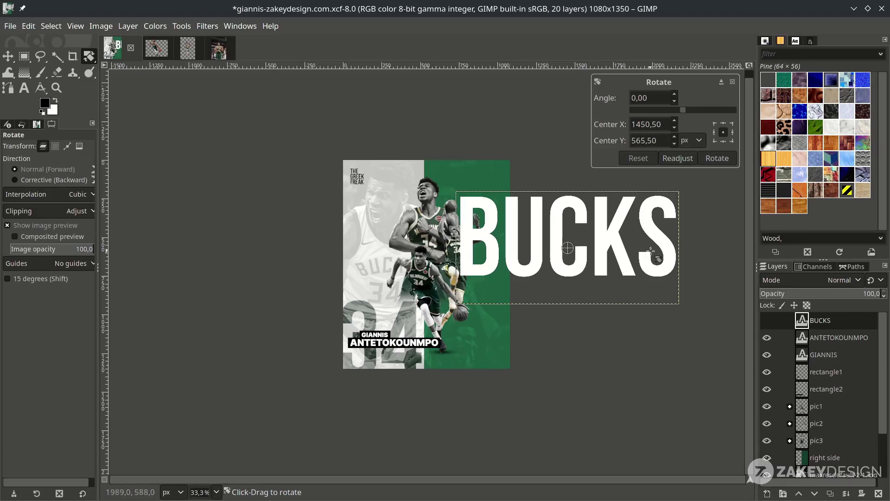
pyautogui.moveTo(647, 260); pyautogui.dragTo(564, 300)
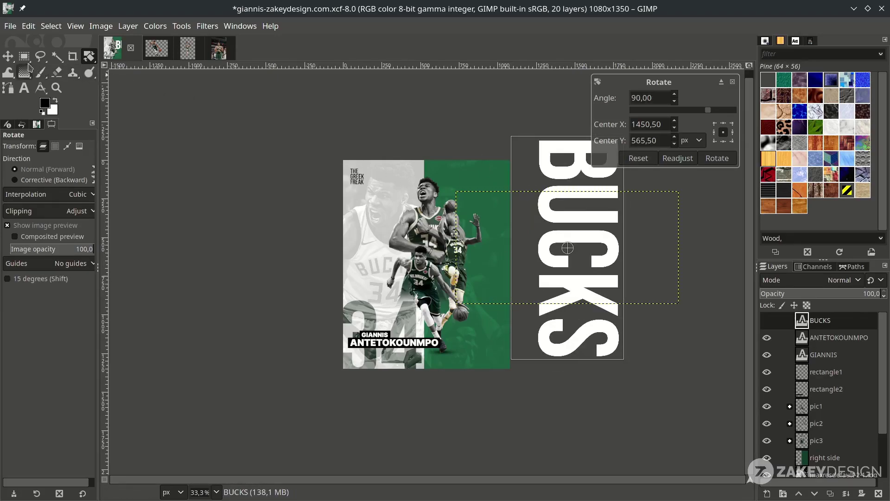
pyautogui.click(7, 57)
# Step: Move the vertical BUCKS text over the green half and place its layer directly below pic3
pyautogui.scroll(1, 569, 262)
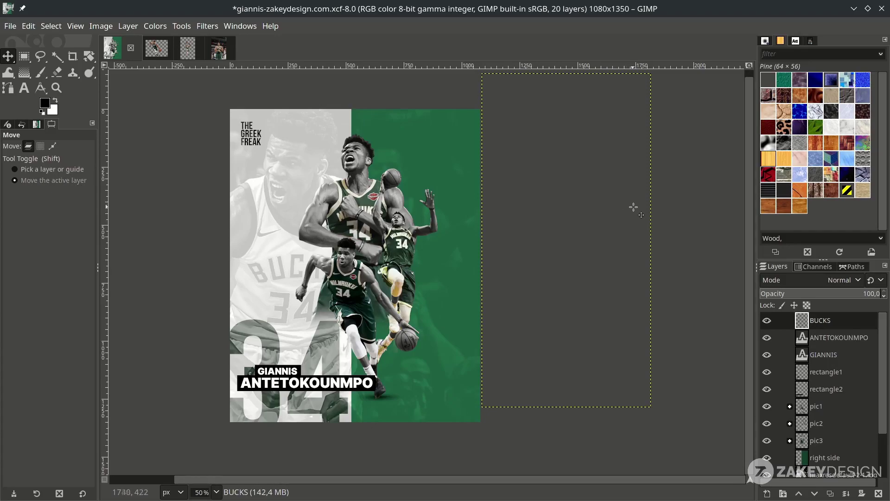
pyautogui.moveTo(629, 210); pyautogui.dragTo(490, 236)
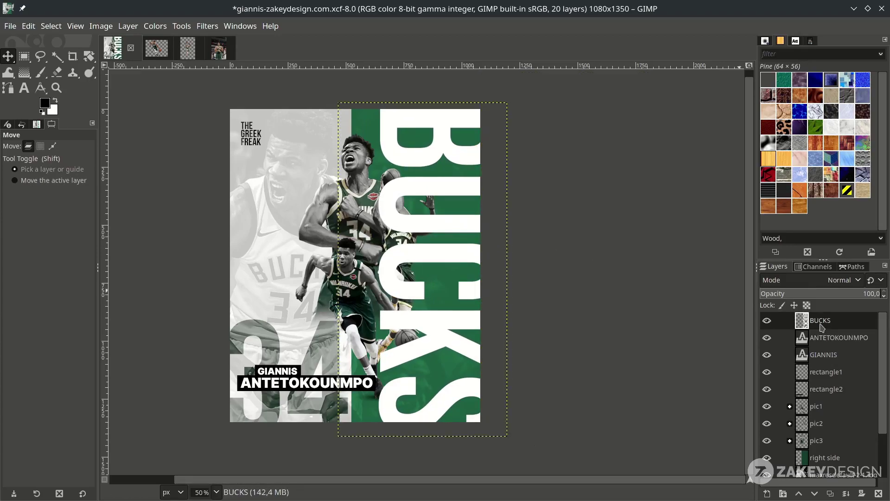
pyautogui.moveTo(846, 324); pyautogui.dragTo(837, 450)
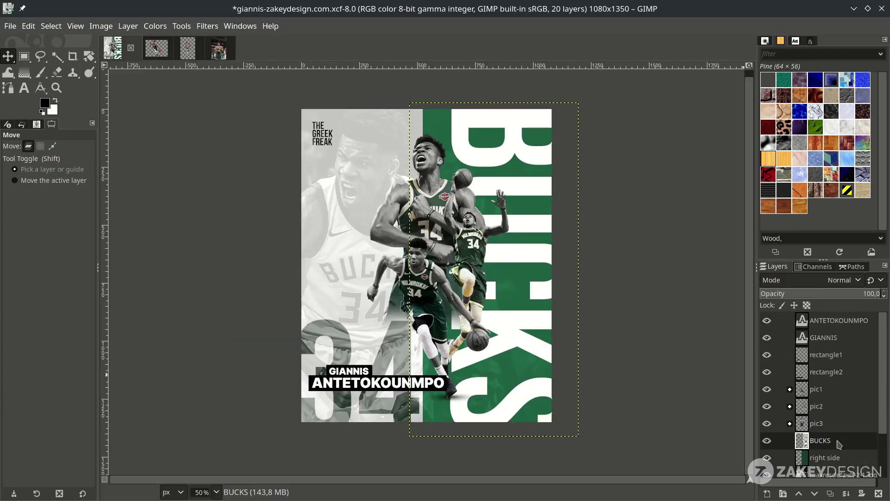
# Step: Create a selection from the BUCKS layer's alpha and shrink it by 3 px
pyautogui.rightClick(839, 444)
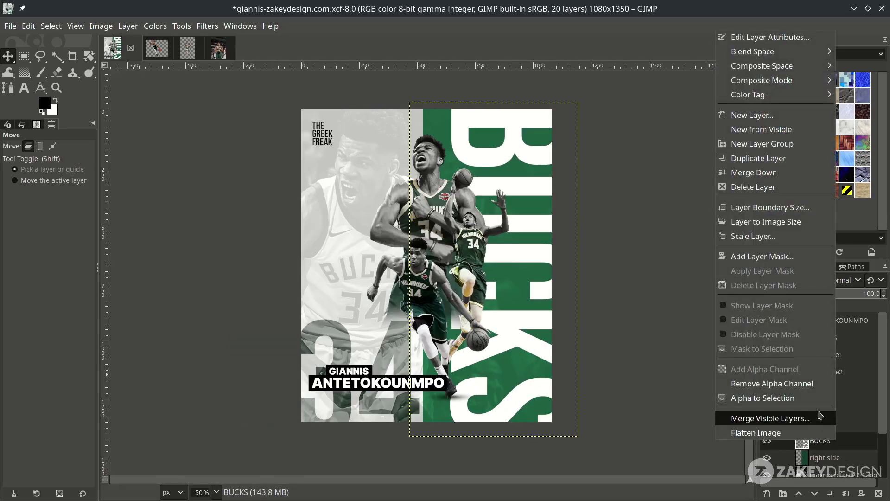
pyautogui.click(815, 397)
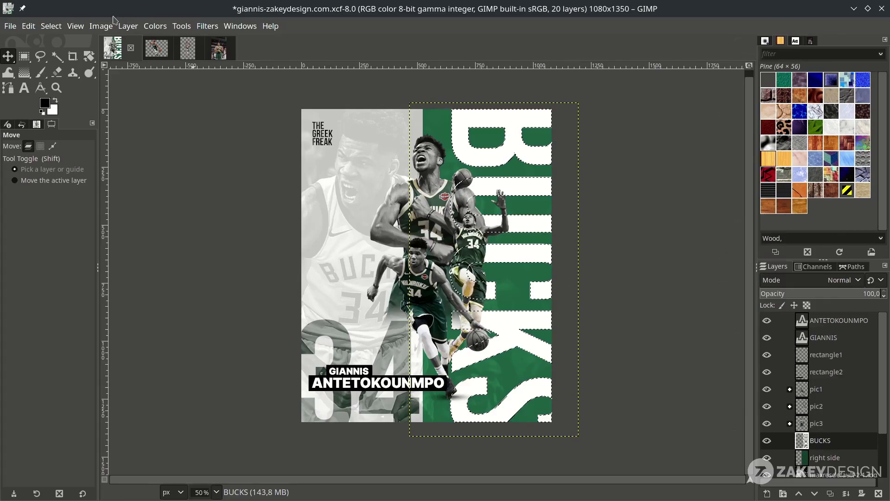
pyautogui.click(51, 26)
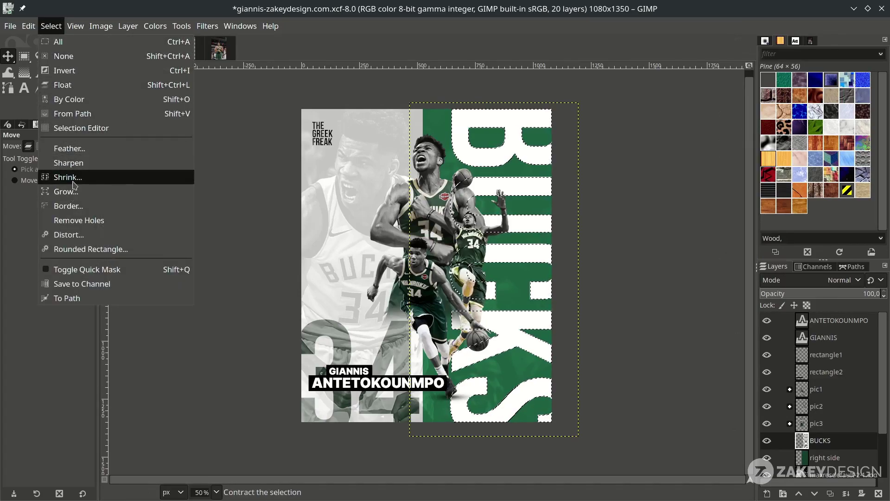
pyautogui.click(69, 175)
pyautogui.write('3')
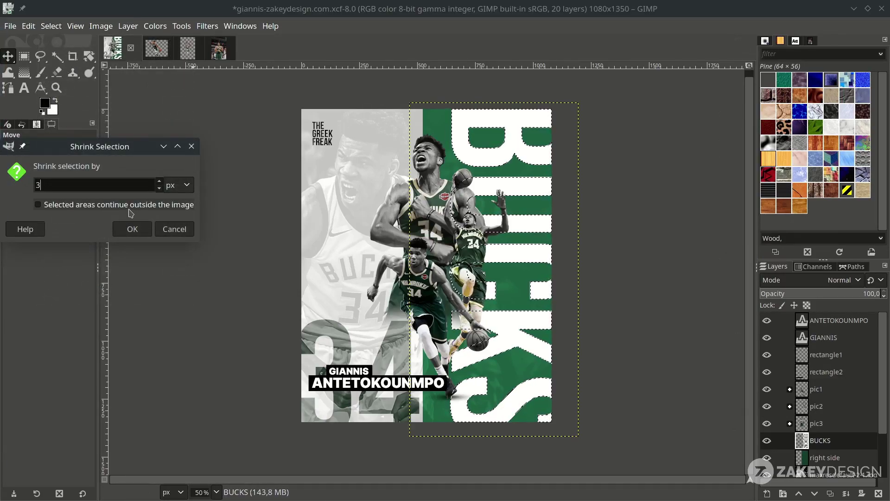
pyautogui.click(134, 230)
# Step: Check the selection's inset along the letter edges and delete the selected interior of BUCKS, leaving a white outline
pyautogui.scroll(2, 542, 155)
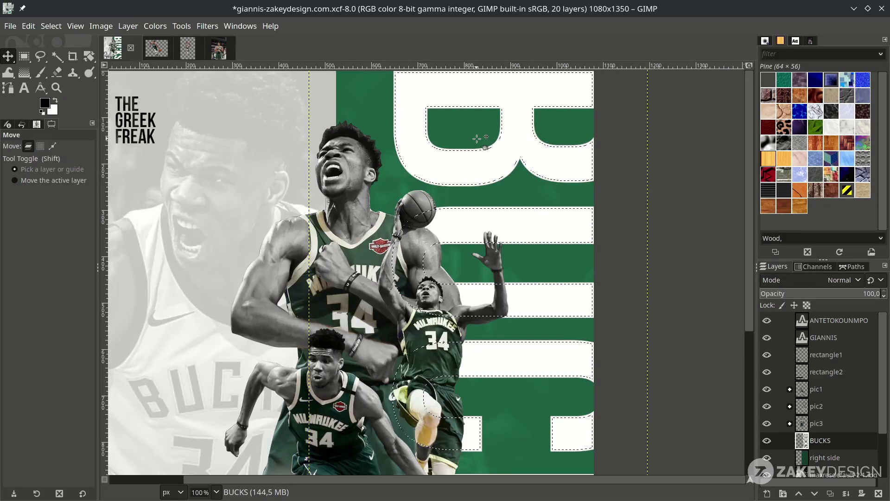
pyautogui.scroll(-1, 478, 142)
pyautogui.scroll(5, 500, 148)
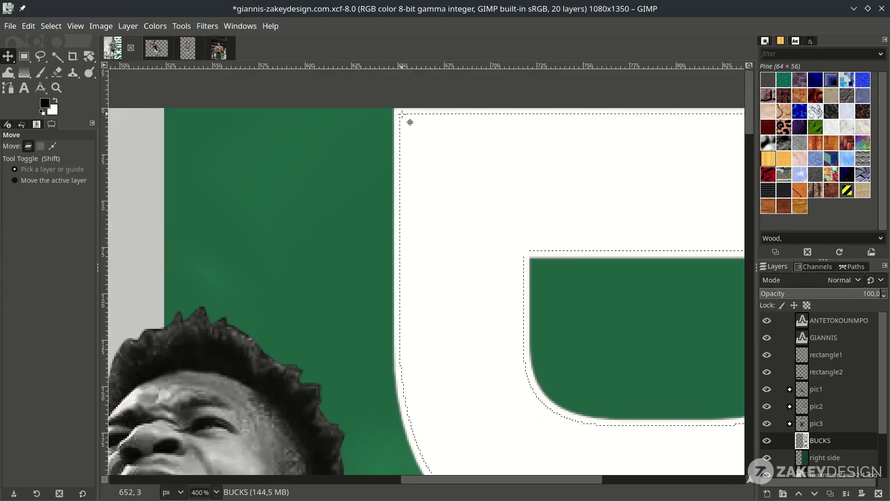
pyautogui.scroll(-3, 406, 219)
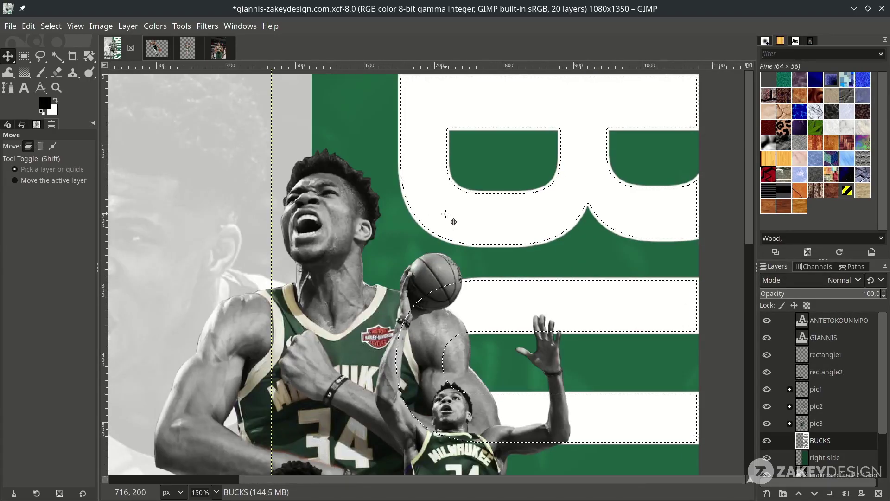
pyautogui.press('Delete')
pyautogui.scroll(-1, 530, 134)
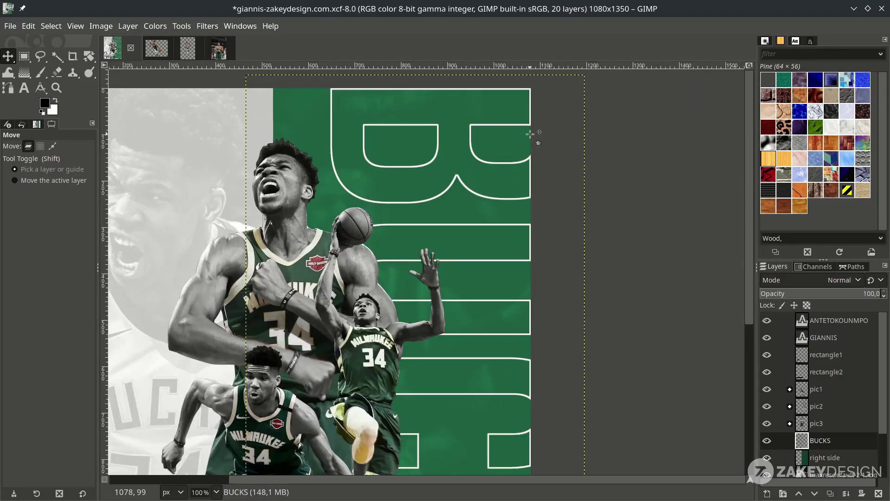
# Step: Scale the outlined BUCKS layer up slightly and save the poster file
pyautogui.scroll(-1, 569, 112)
pyautogui.hotkey('shift', 's')
pyautogui.click(536, 213)
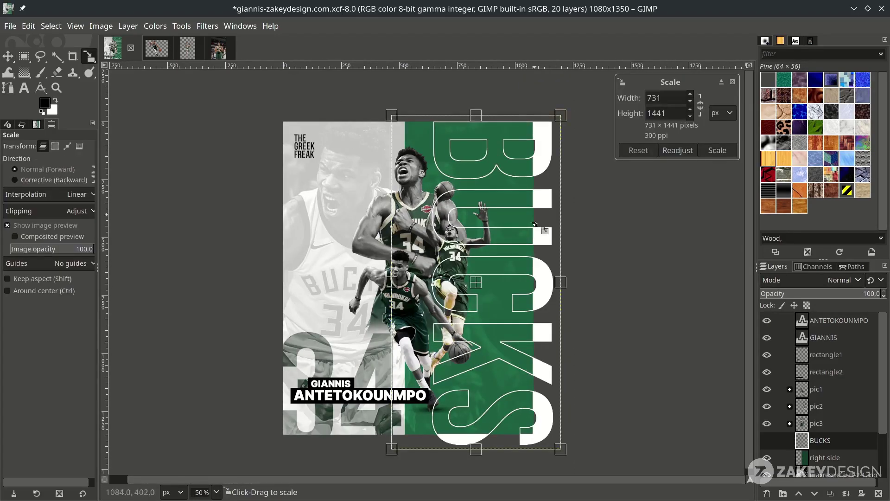
pyautogui.moveTo(557, 445); pyautogui.dragTo(566, 448)
pyautogui.press('Return')
pyautogui.hotkey('ctrl', 's')
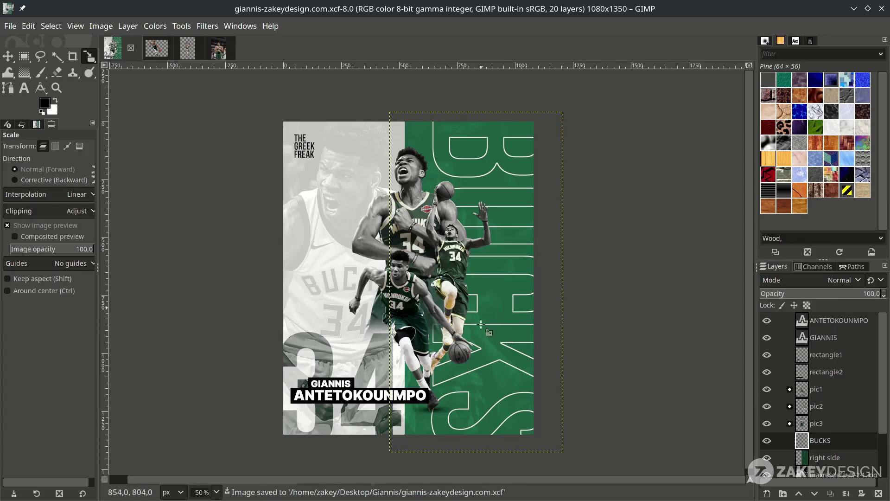
# Step: Add a text layer reading MILWAUKEE on the upper part of the poster, beside the large player's shoulder
pyautogui.press('t')
pyautogui.click(332, 191)
pyautogui.write('MILWAUKEE')
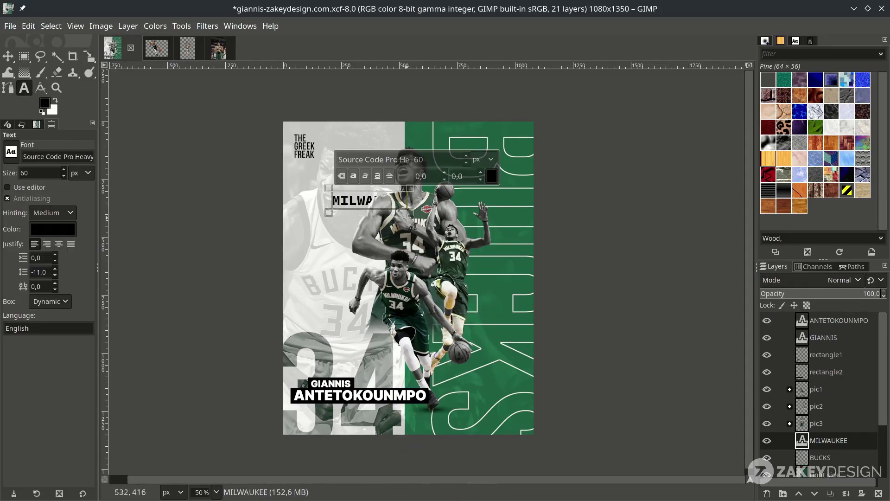
# Step: Change all of the MILWAUKEE text to the heavy sans-serif font found with INT and colour it white
pyautogui.hotkey('ctrl', 'a')
pyautogui.tripleClick(389, 159)
pyautogui.write('INT')
pyautogui.click(378, 200)
pyautogui.click(492, 176)
# Step: Move the MILWAUKEE text onto the green half and rotate it 90 degrees clockwise
pyautogui.press('m')
pyautogui.moveTo(459, 253); pyautogui.dragTo(595, 304)
pyautogui.hotkey('shift', 'r')
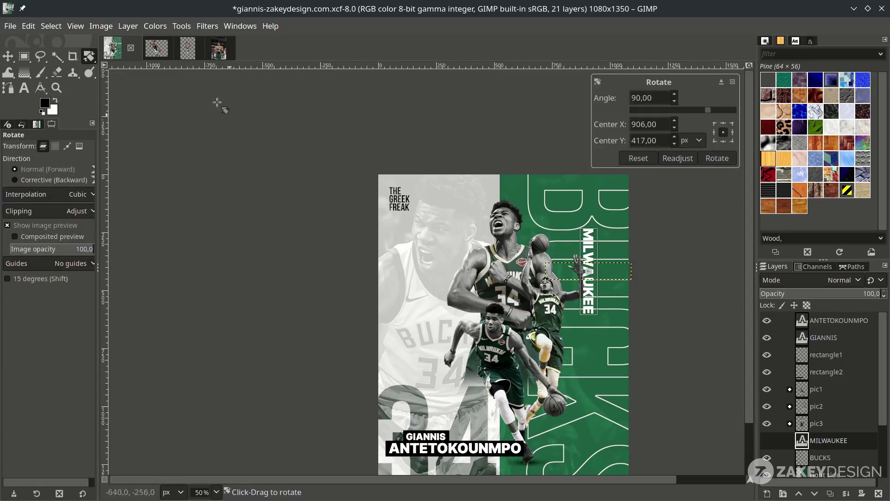
pyautogui.click(8, 56)
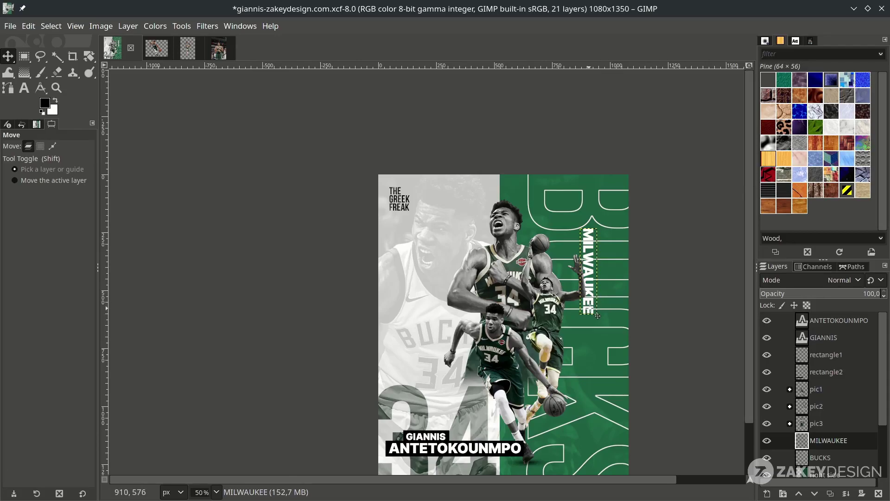
# Step: Move the vertical MILWAUKEE text down to about mid-height of the green half and make the Background layer active
pyautogui.moveTo(597, 315); pyautogui.dragTo(597, 379)
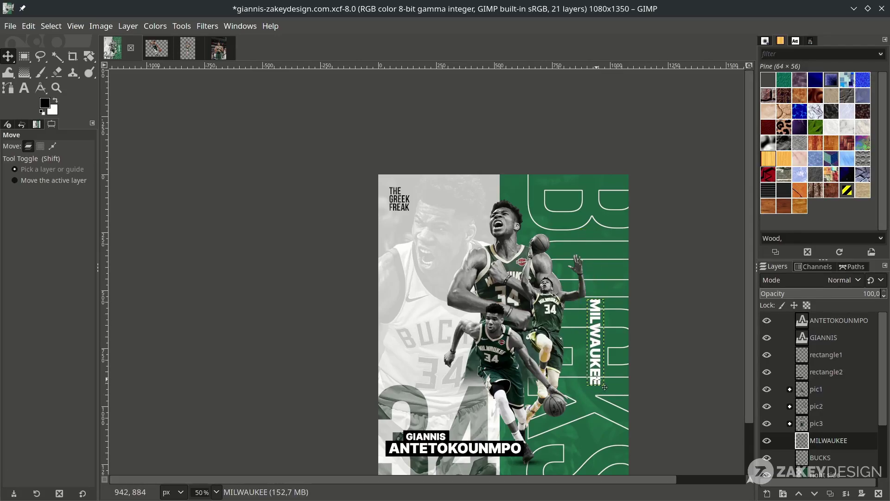
pyautogui.scroll(-1, 597, 379)
pyautogui.click(846, 451)
pyautogui.scroll(-3, 813, 431)
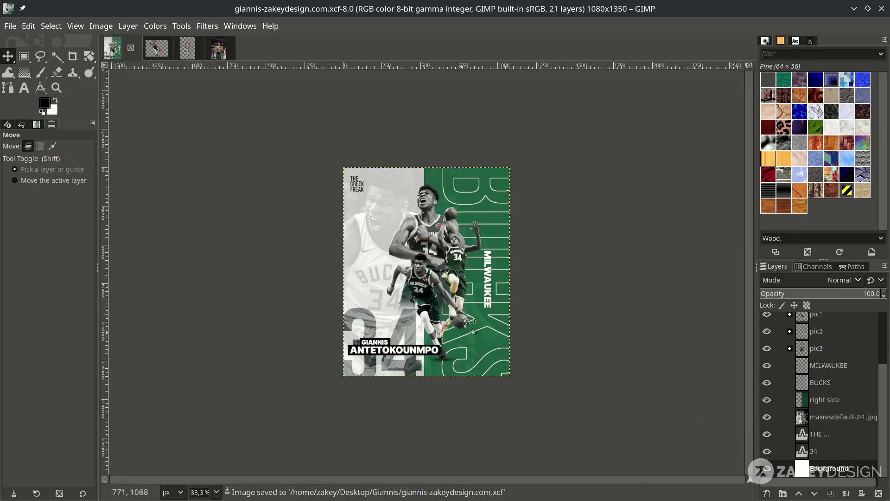
# Step: Look over the finished poster composition and save the file
pyautogui.scroll(1, 429, 306)
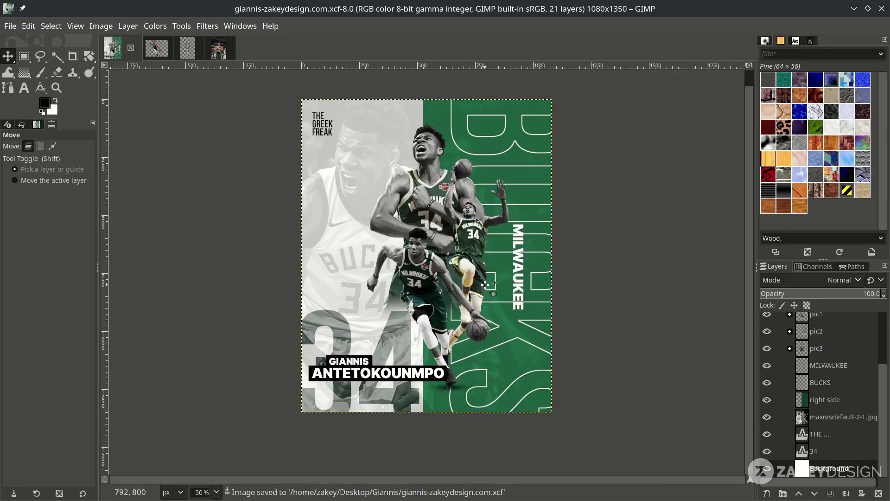
pyautogui.scroll(1, 419, 272)
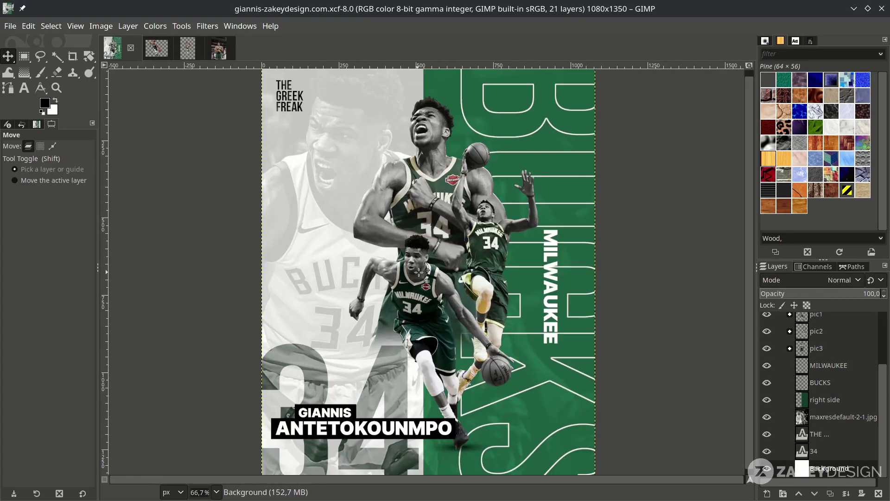
pyautogui.press('-')
pyautogui.hotkey('ctrl', 's')
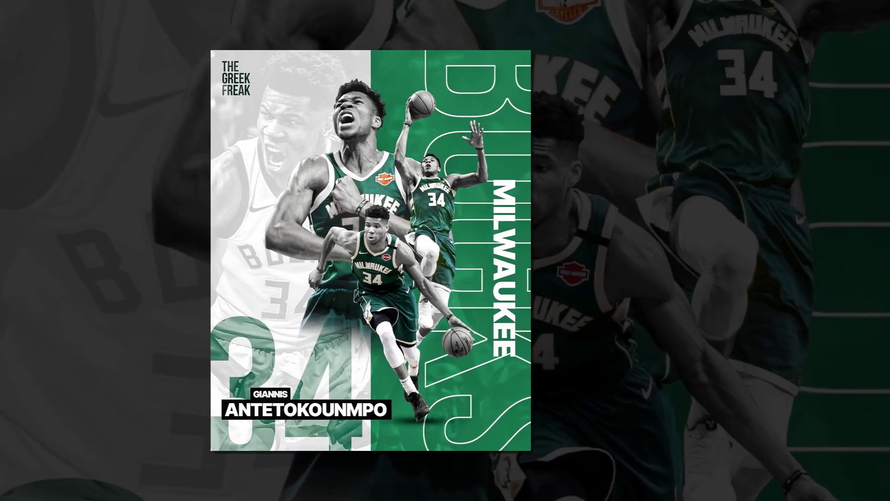